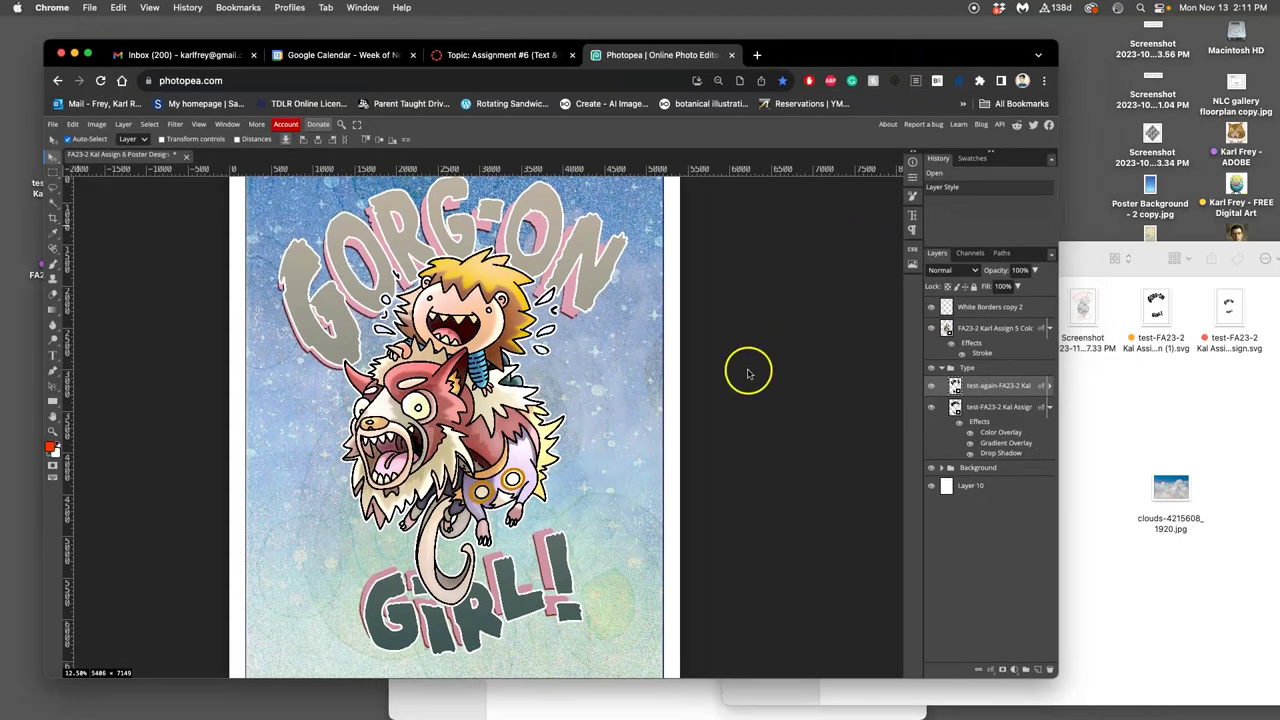
Step: Zoom out to fit the whole poster and expand the test-again type layer's effects
key("super+minus")
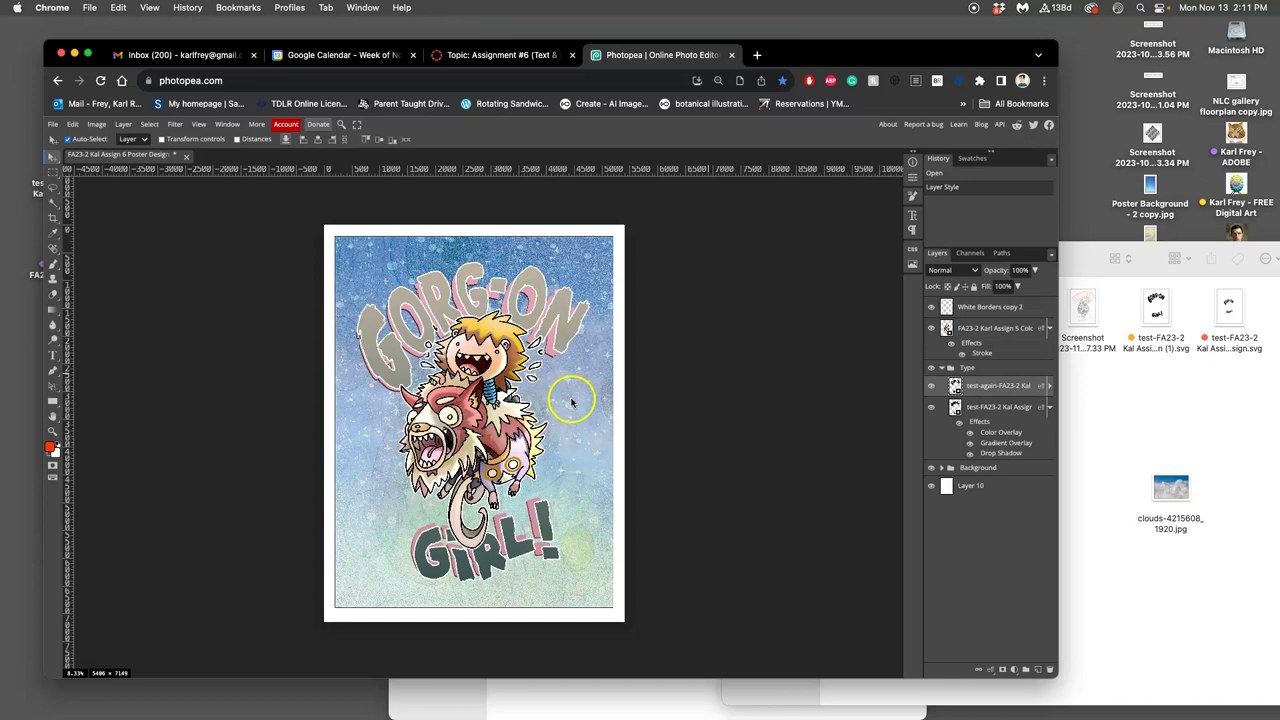
left_click(1113, 392)
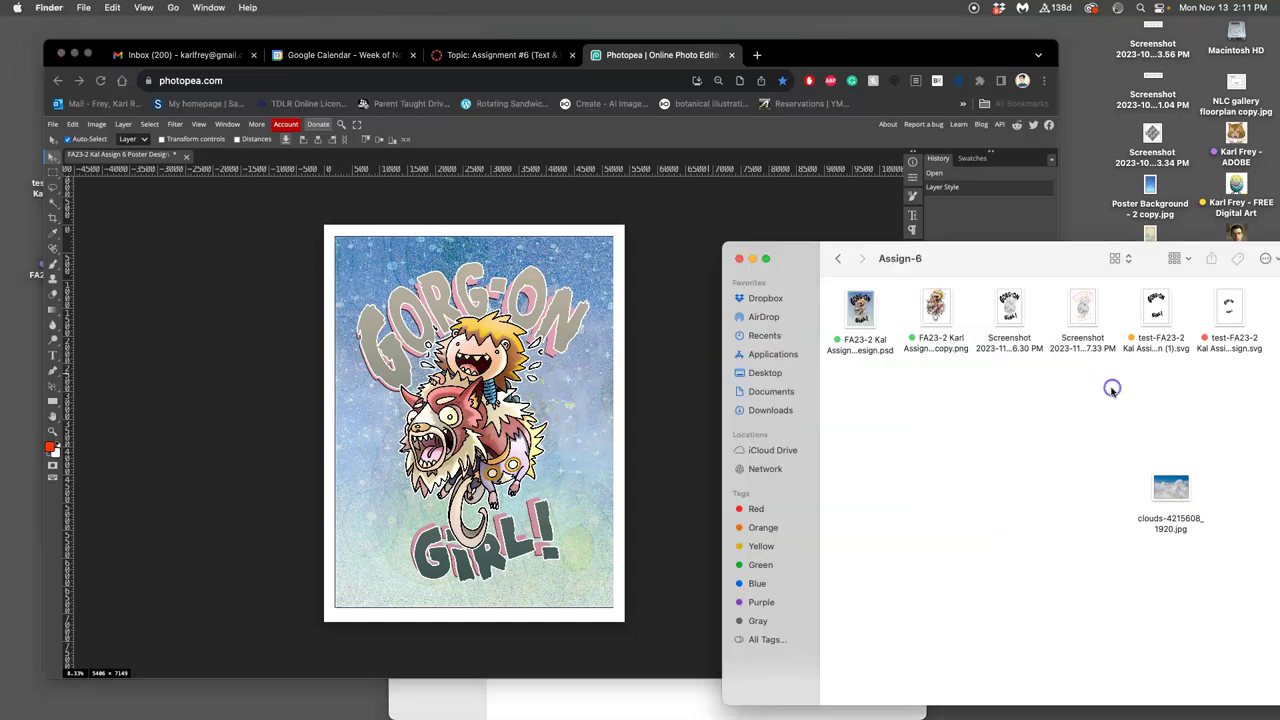
left_click(645, 385)
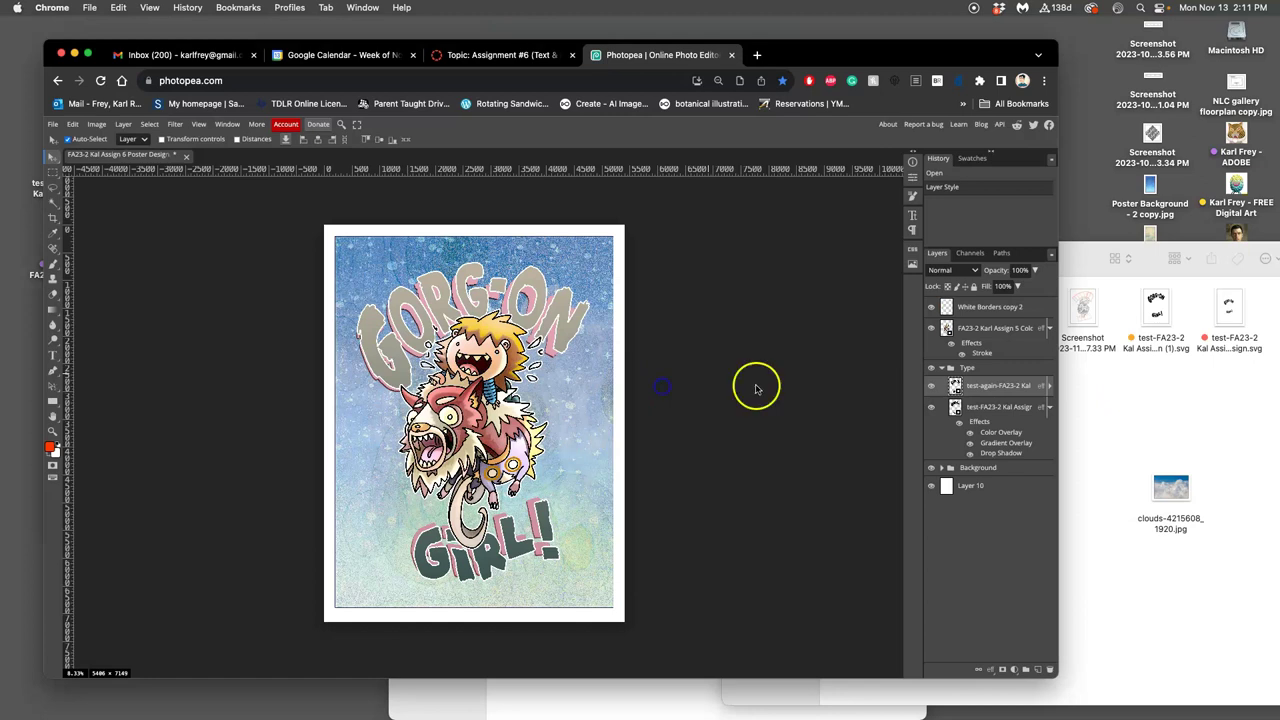
left_click(1049, 385)
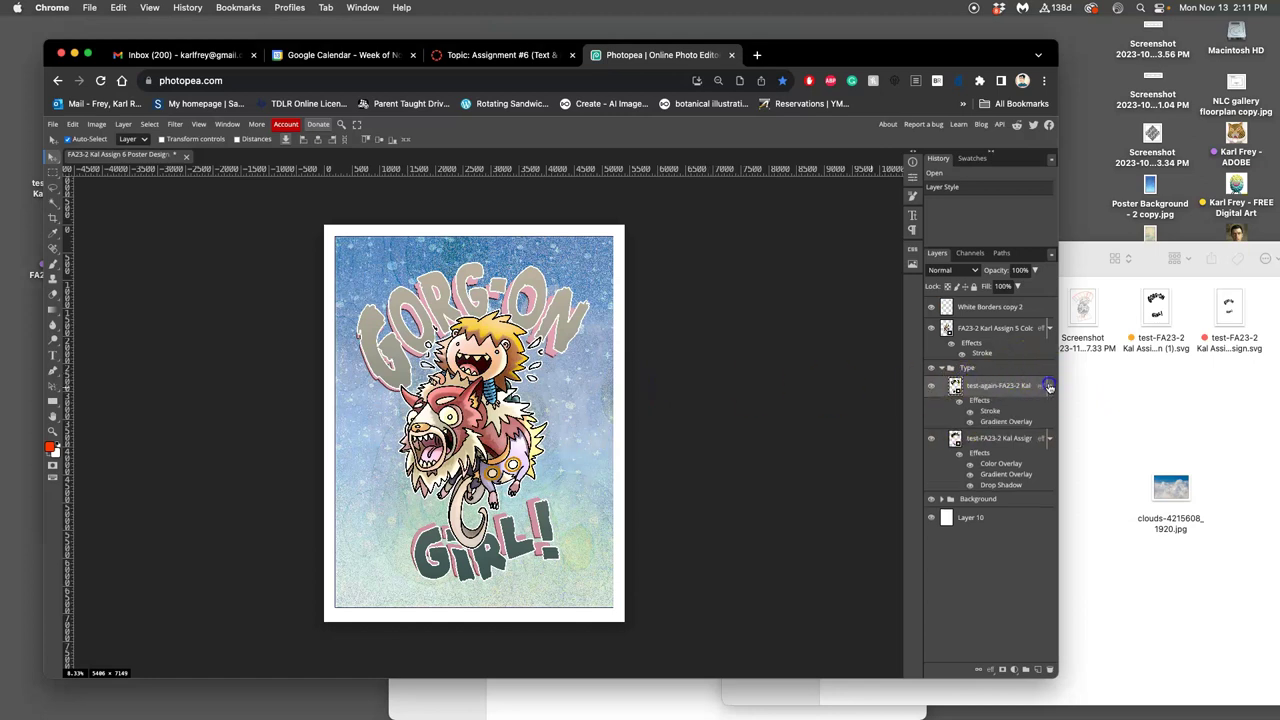
Step: Open the title layer's Gradient Overlay, try the Scale slider, and confirm at 100% scale
double_click(1007, 423)
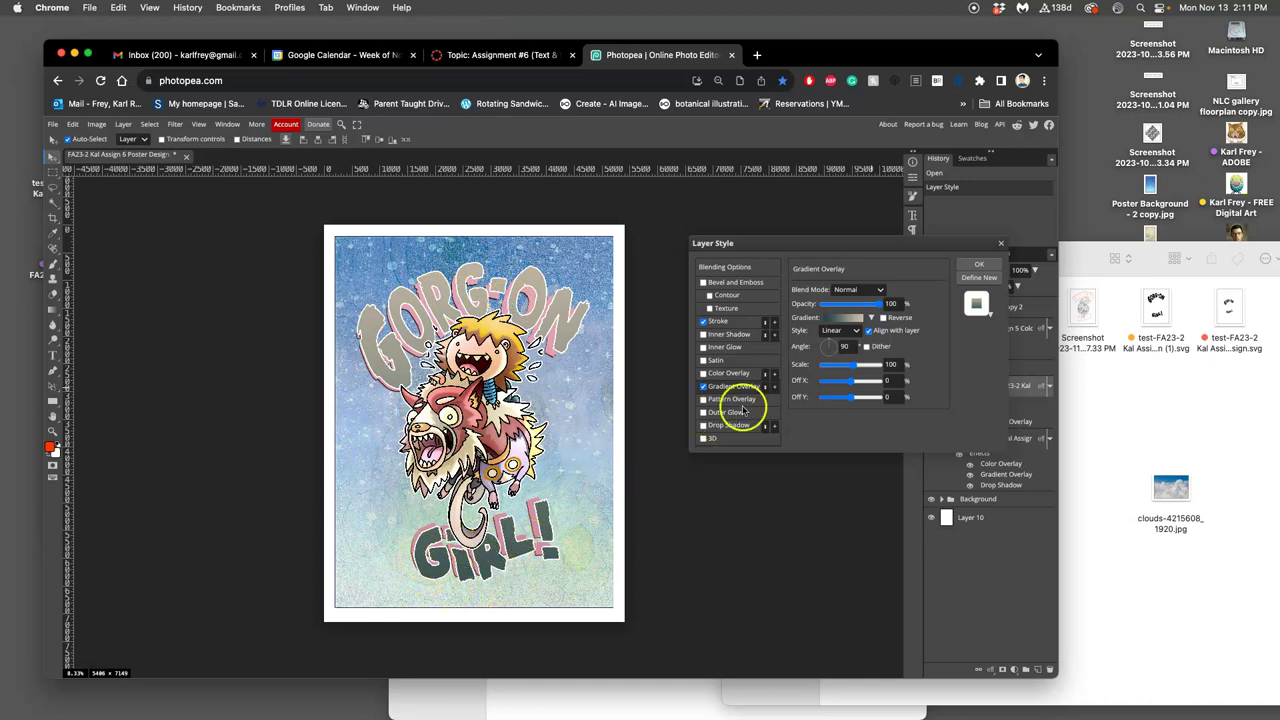
left_click(840, 367)
left_click_drag(840, 367, 862, 366)
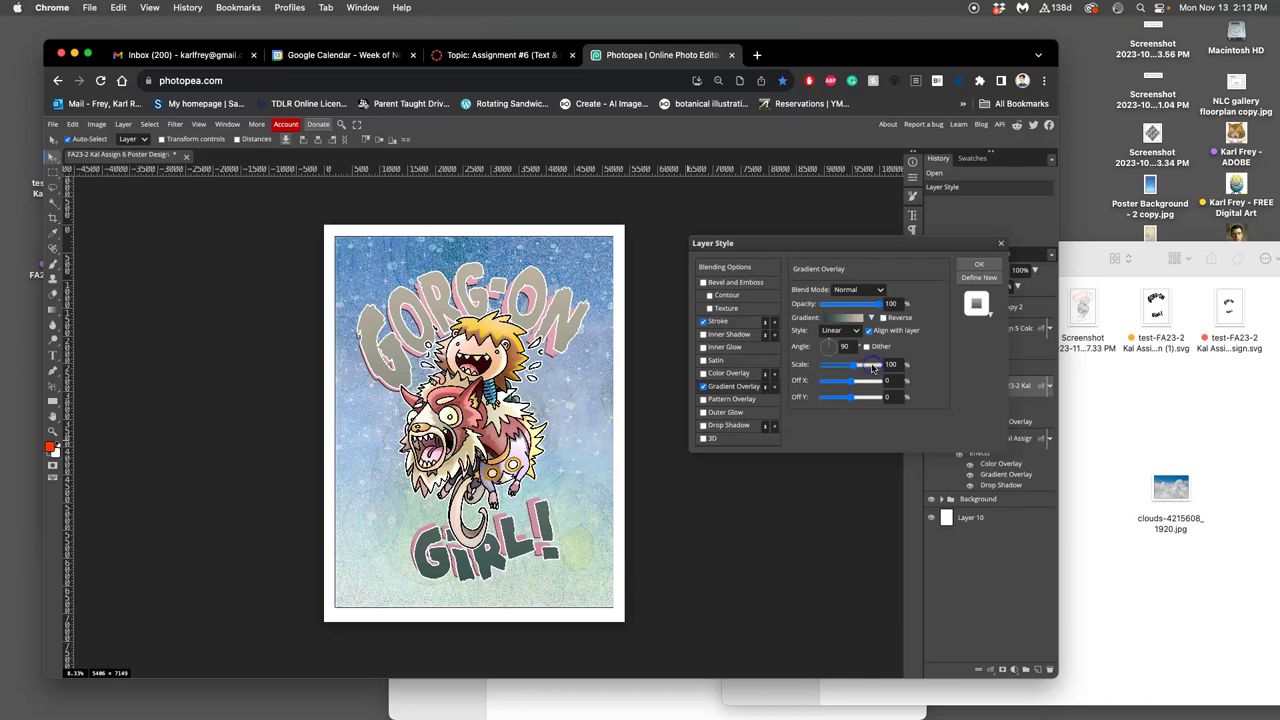
left_click(969, 268)
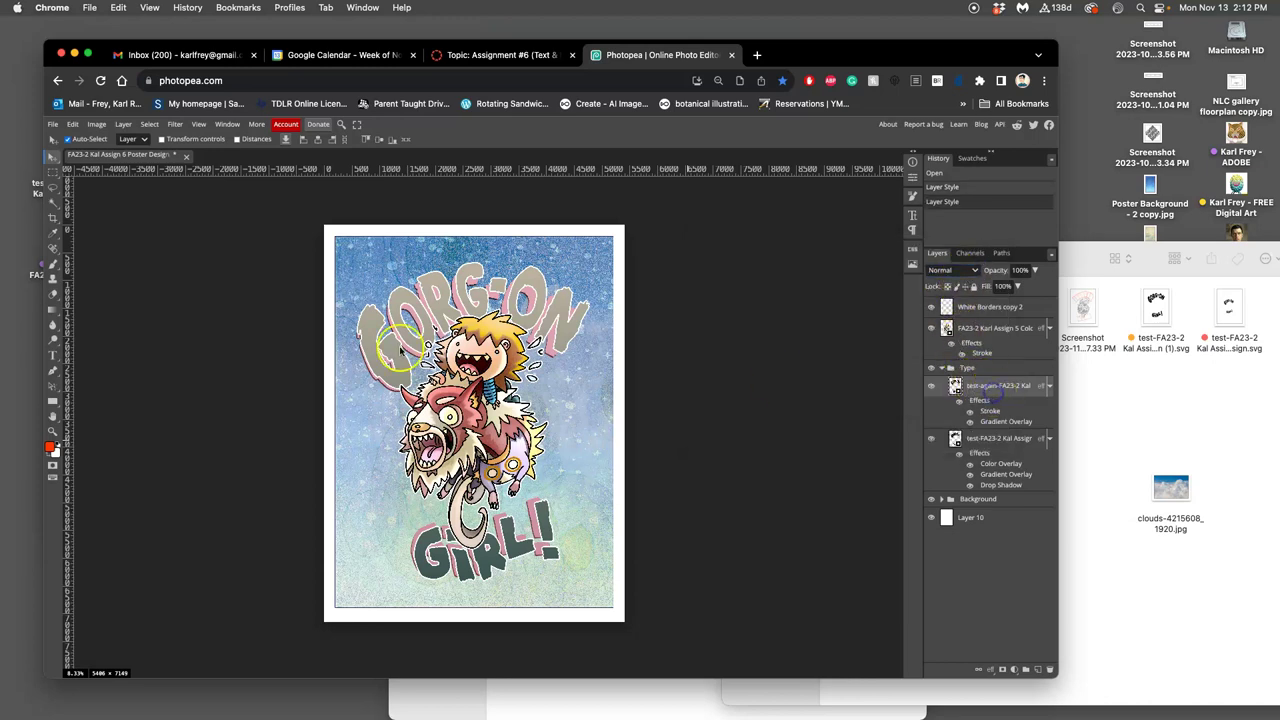
Step: Lasso the GORG-ON title and copy it onto new Layer 11
left_click(53, 190)
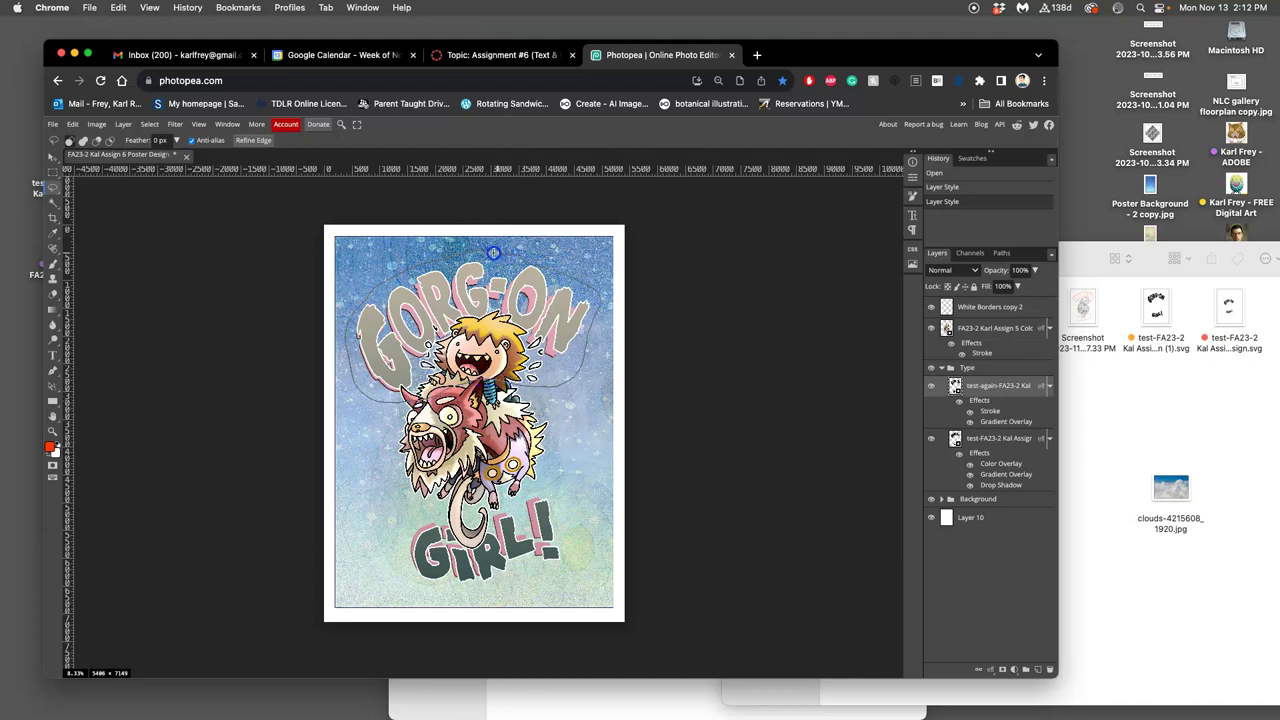
left_click_drag(489, 253, 471, 258)
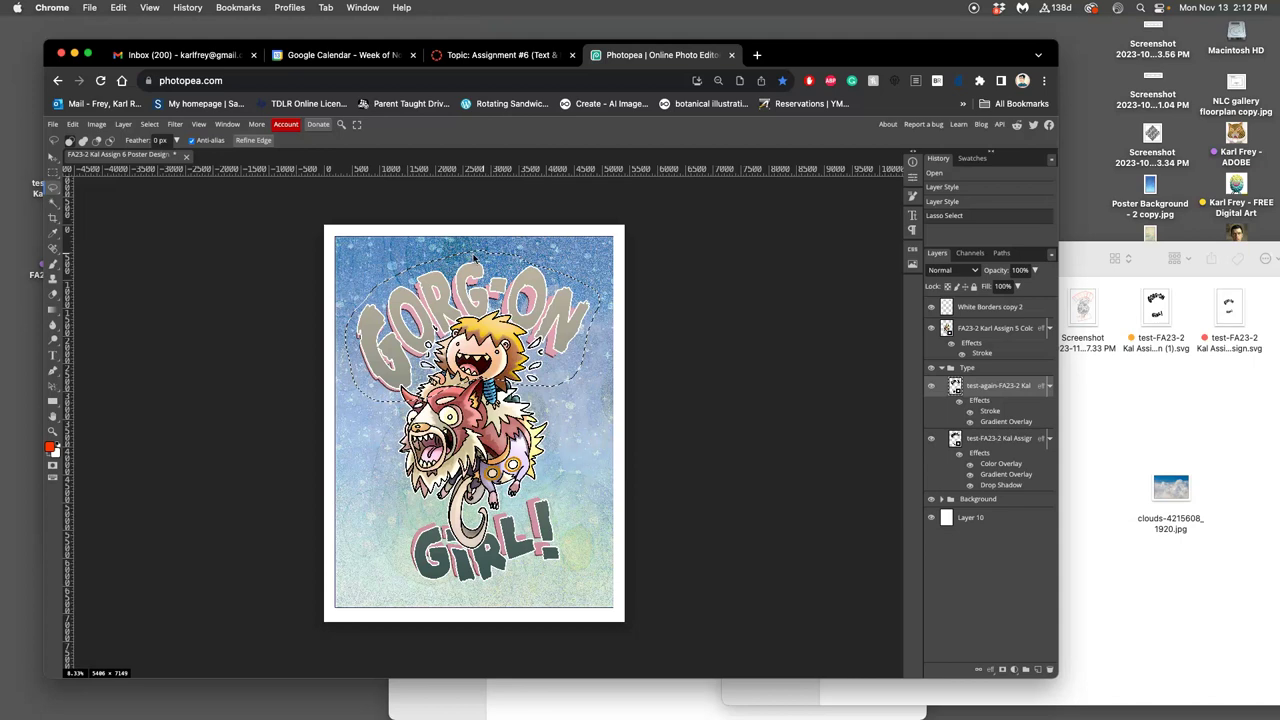
key("super+j")
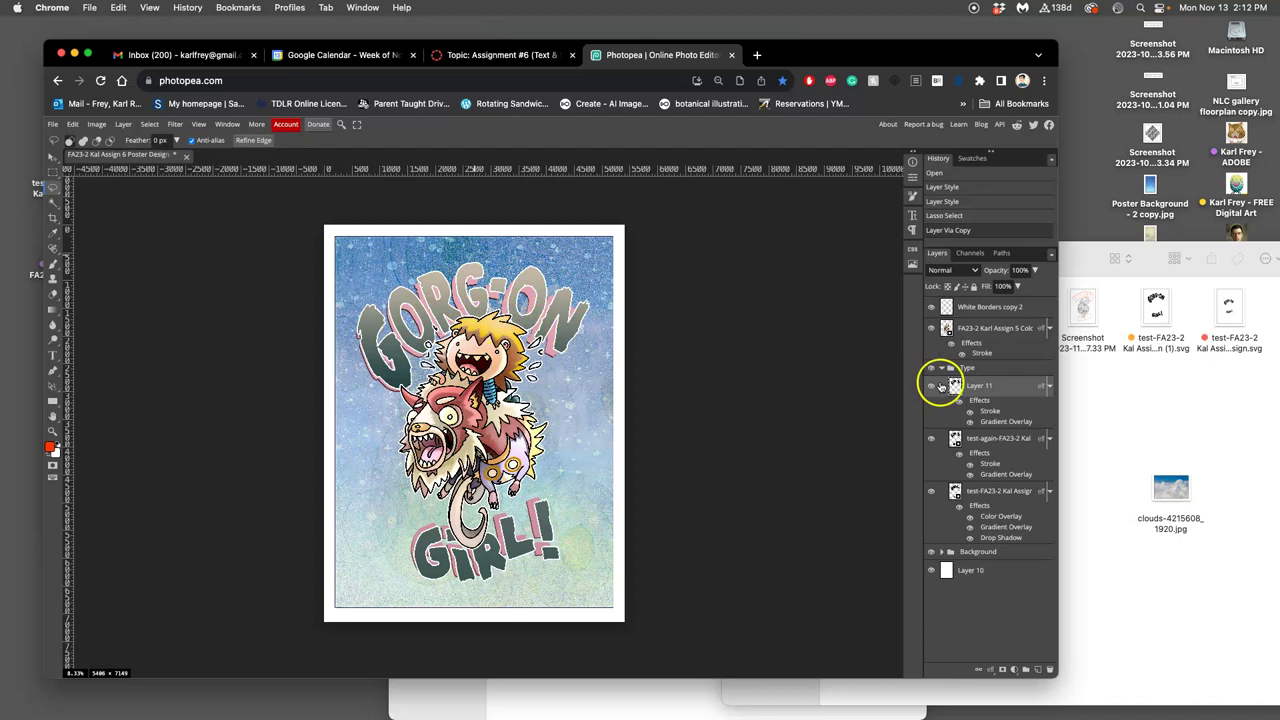
Step: Lasso GIRL! from the original layer onto Layer 12, then hide the original type layer
left_click(986, 441)
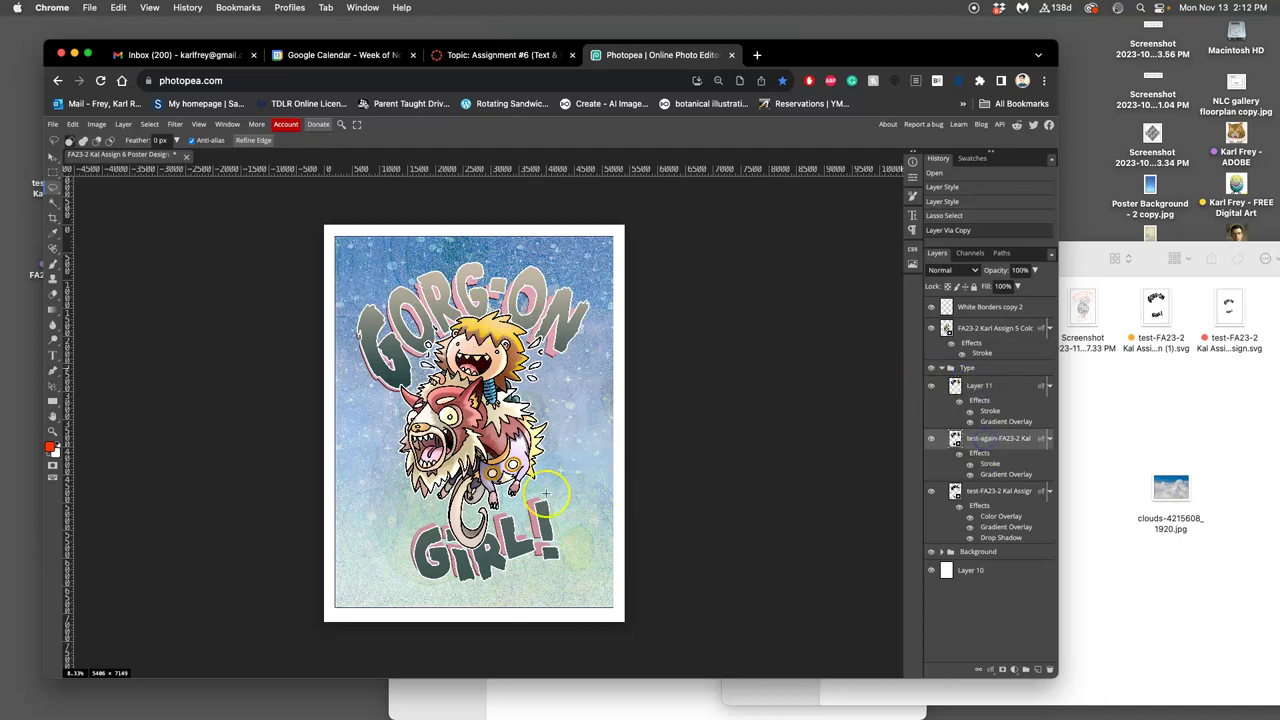
left_click_drag(549, 489, 512, 497)
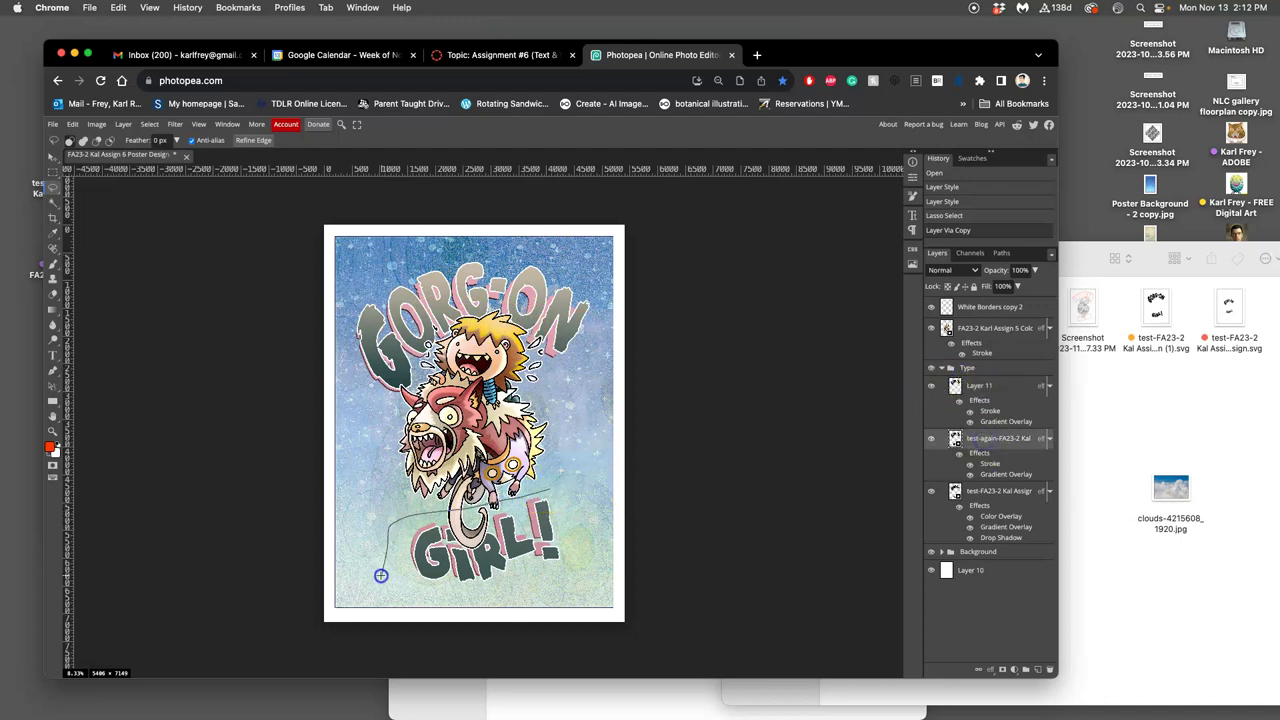
mouse_move(387, 588)
left_mouse_down()
mouse_move(496, 603)
mouse_move(593, 572)
mouse_move(568, 492)
left_mouse_up()
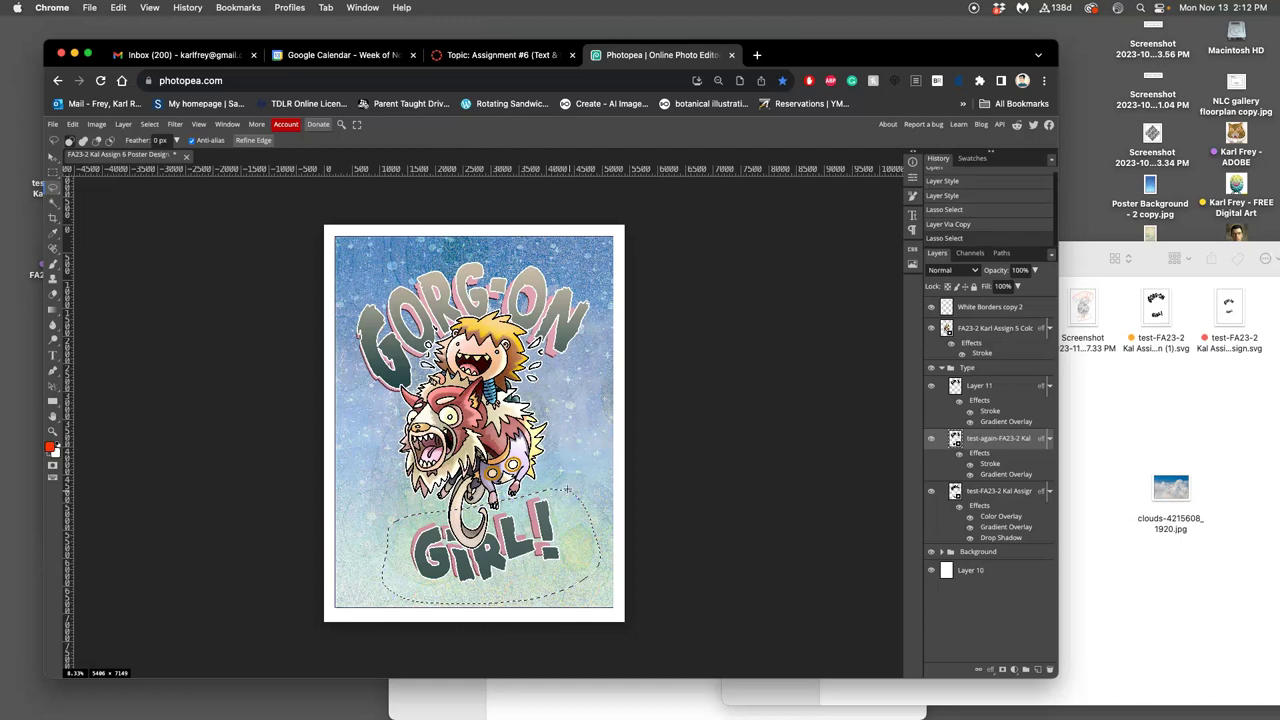
key("super+j")
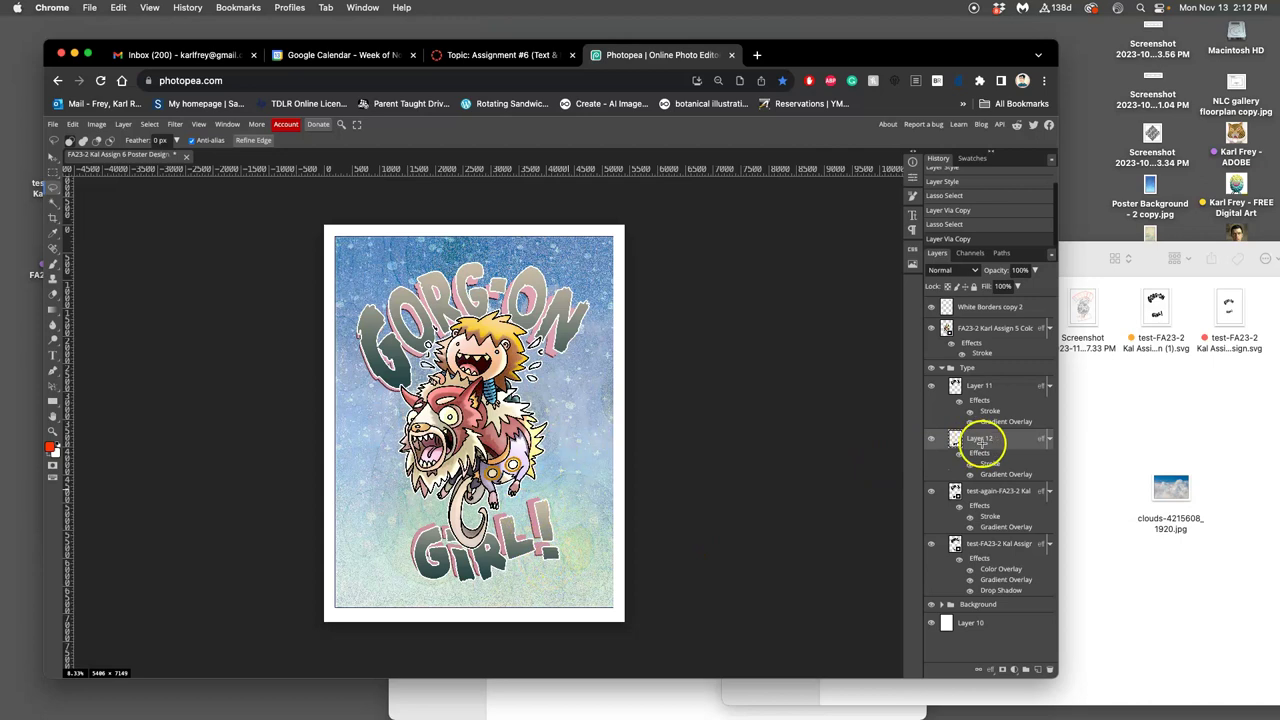
left_click(931, 494)
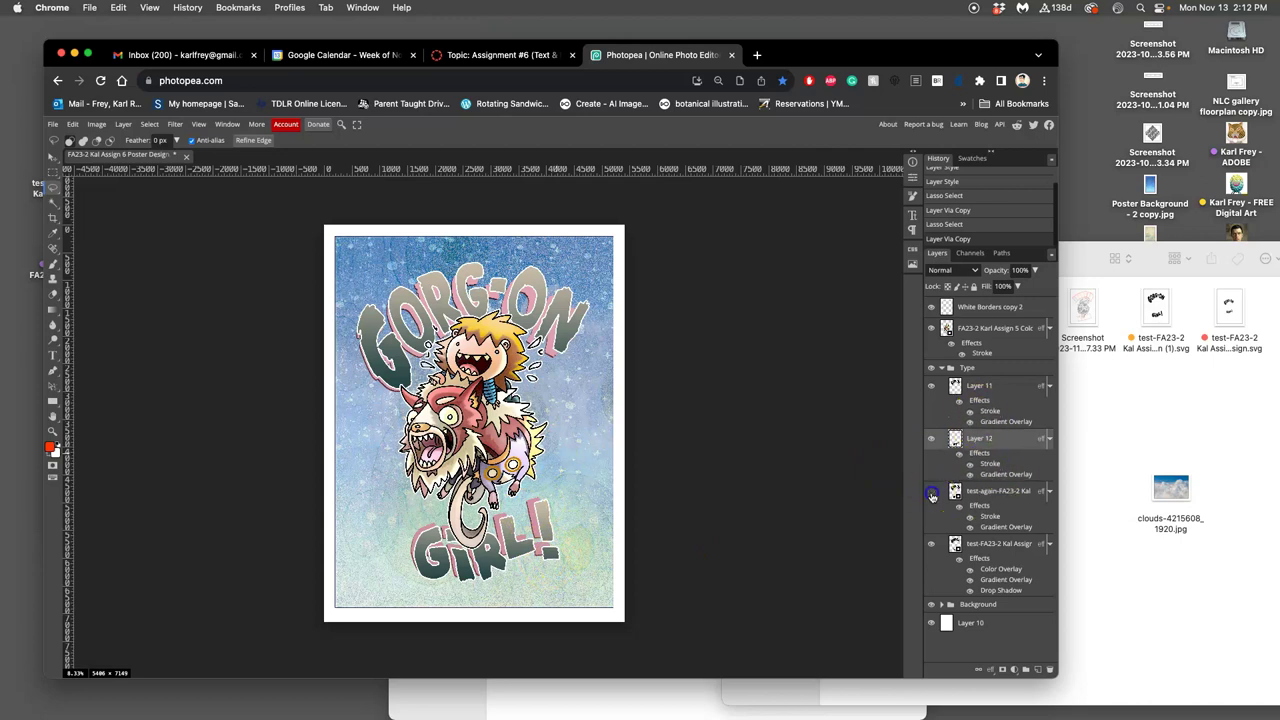
Step: Change Layer 12's gradient start stop to purple #8d3fa6, keeping the light tan end
double_click(994, 475)
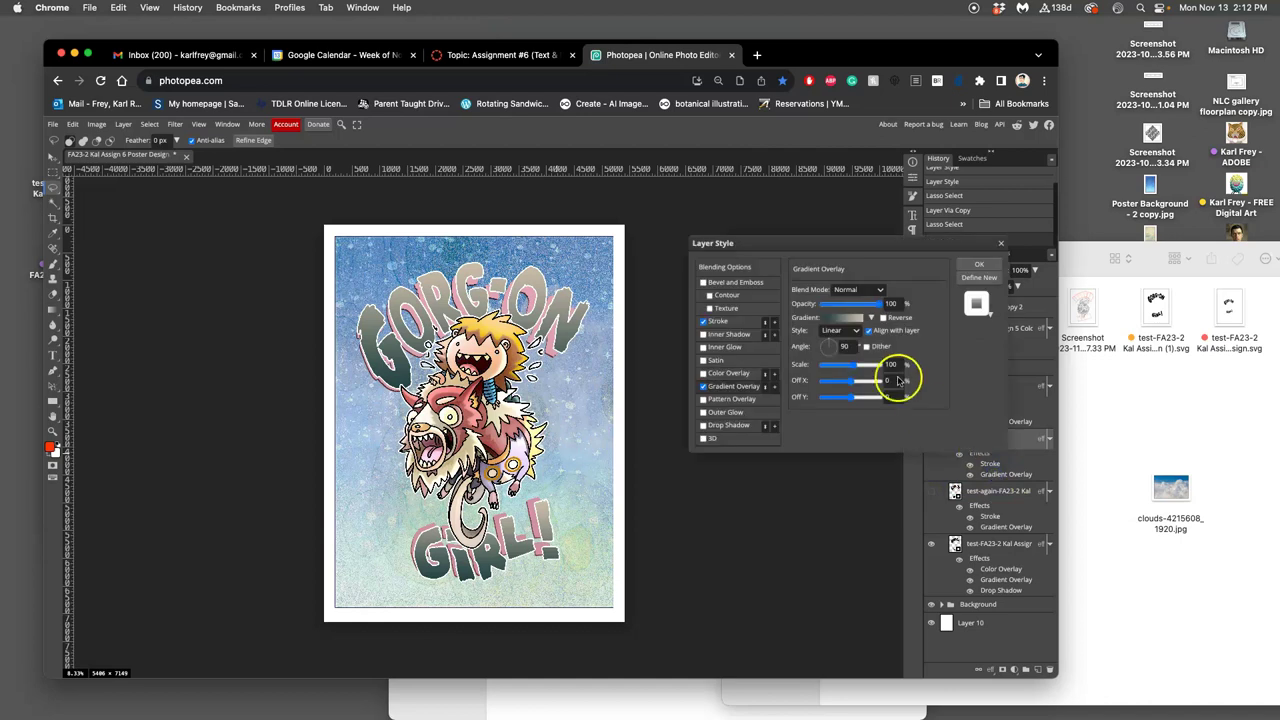
left_click(833, 317)
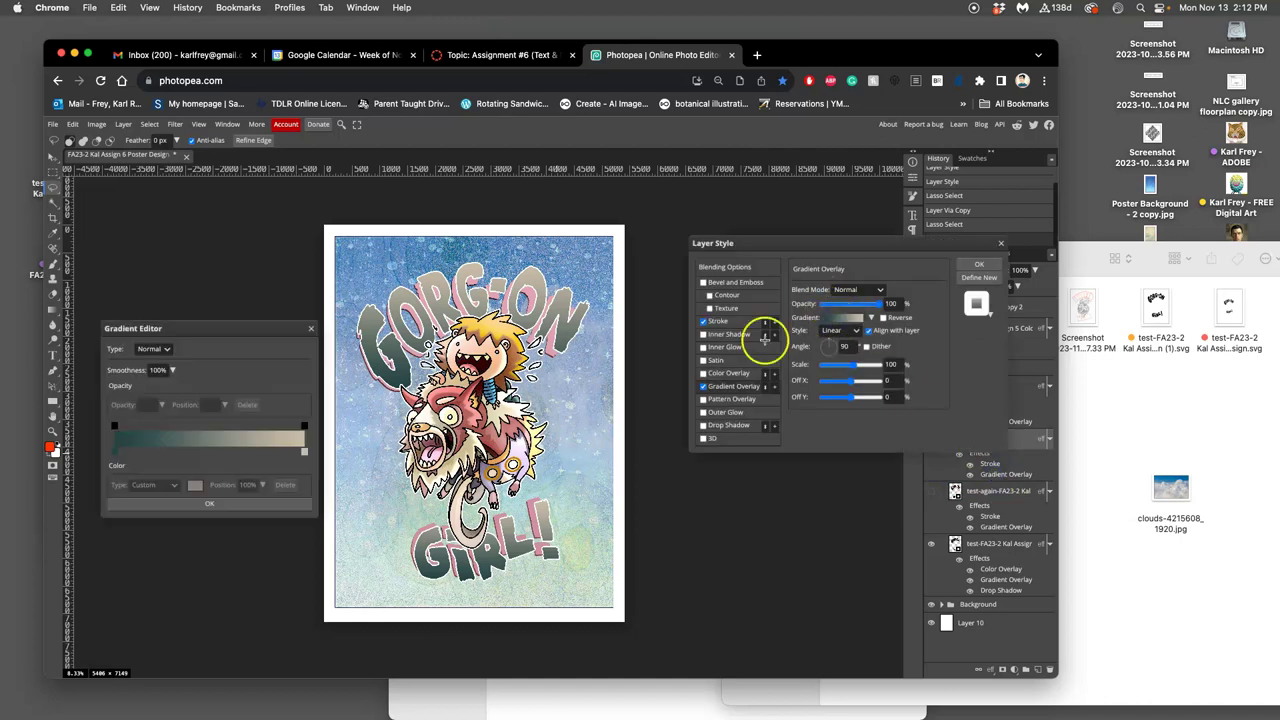
left_click(114, 452)
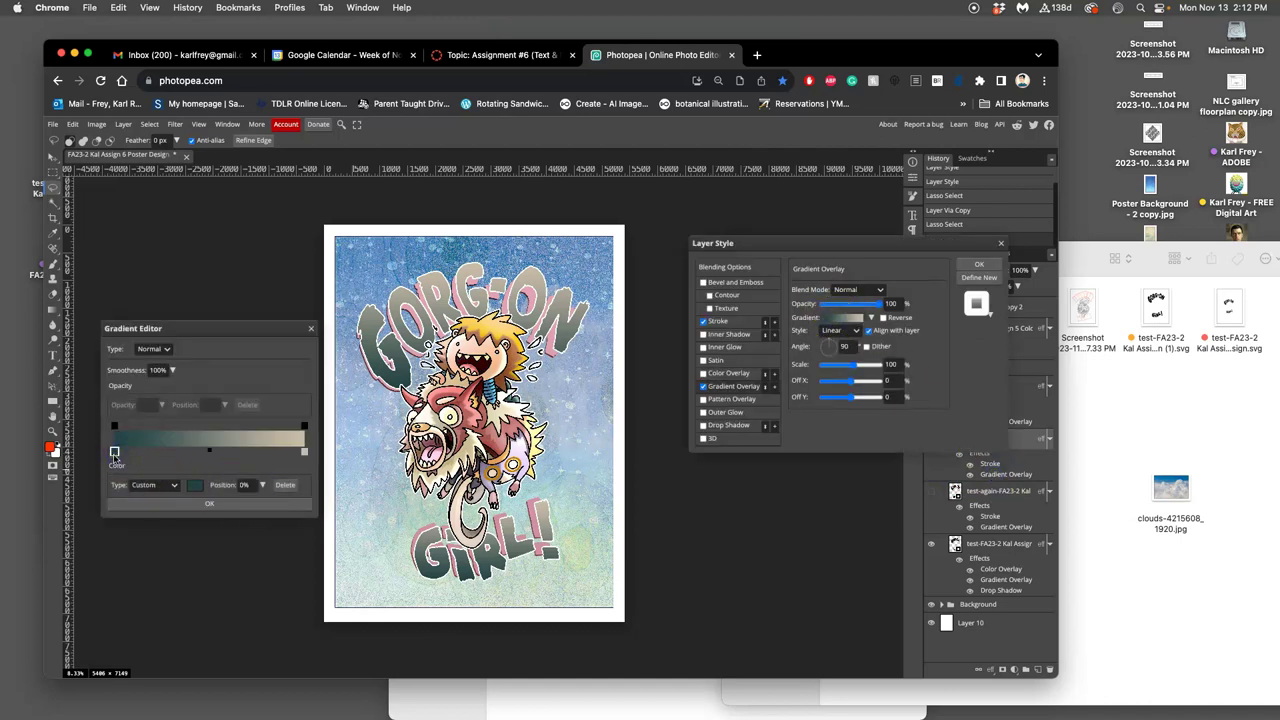
left_click(193, 485)
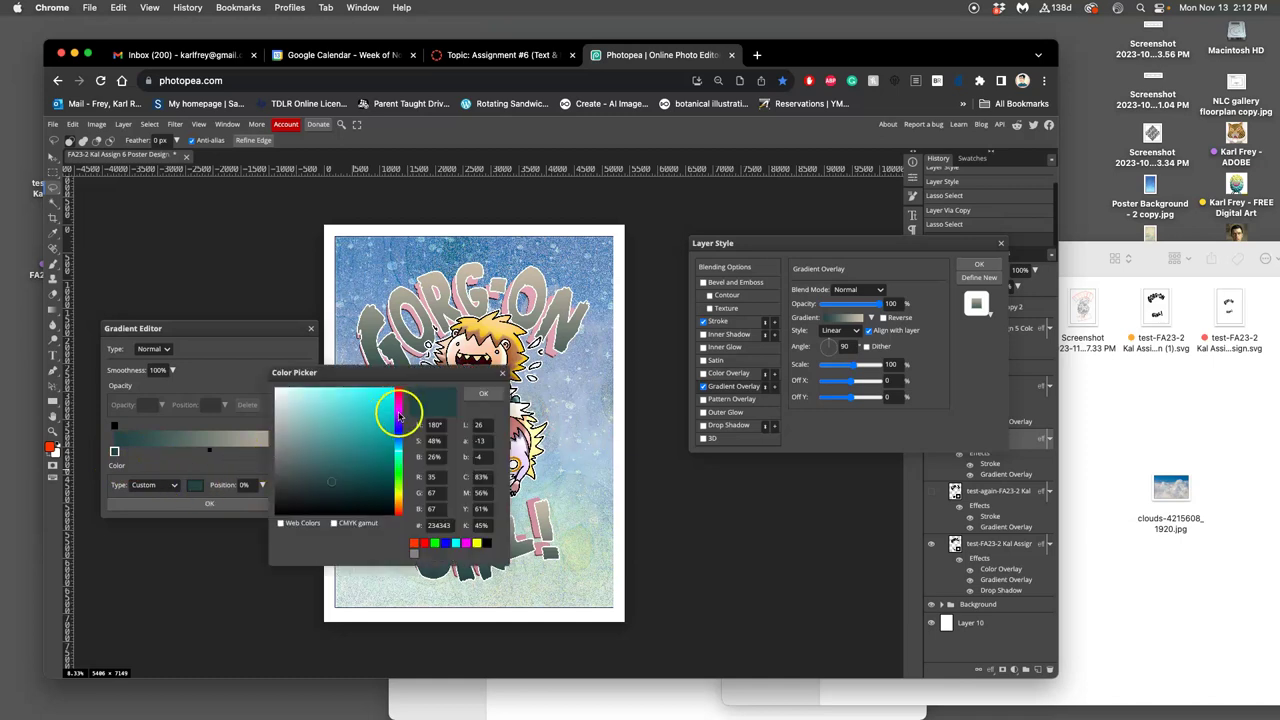
left_click_drag(436, 378, 308, 475)
left_click(442, 390)
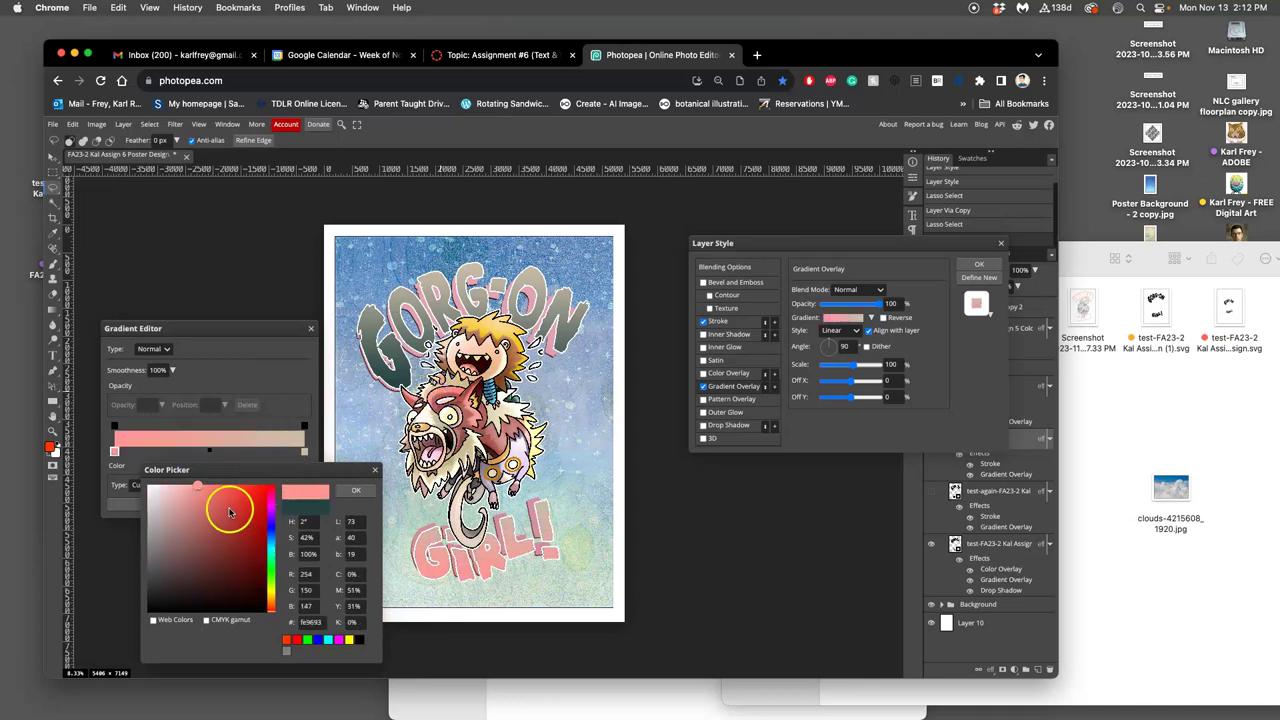
left_click(226, 516)
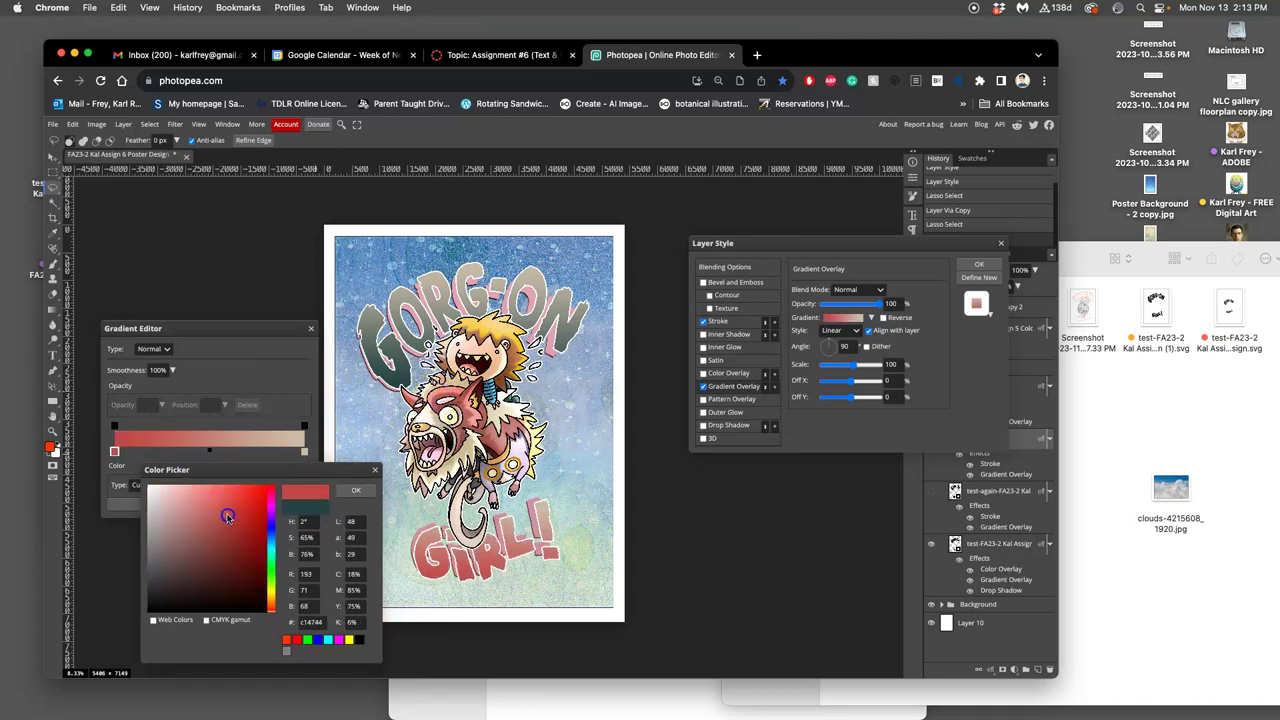
mouse_move(224, 516)
left_mouse_down()
mouse_move(232, 505)
mouse_move(227, 570)
mouse_move(222, 531)
left_mouse_up()
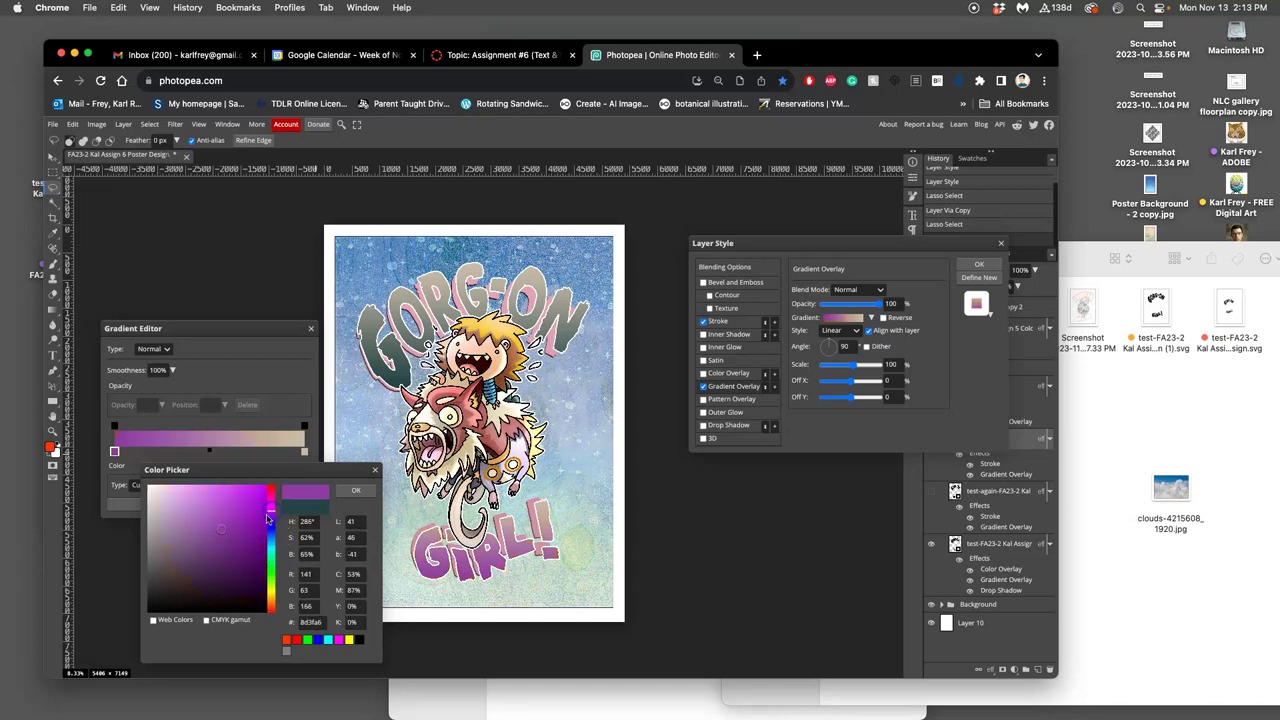
left_click(352, 495)
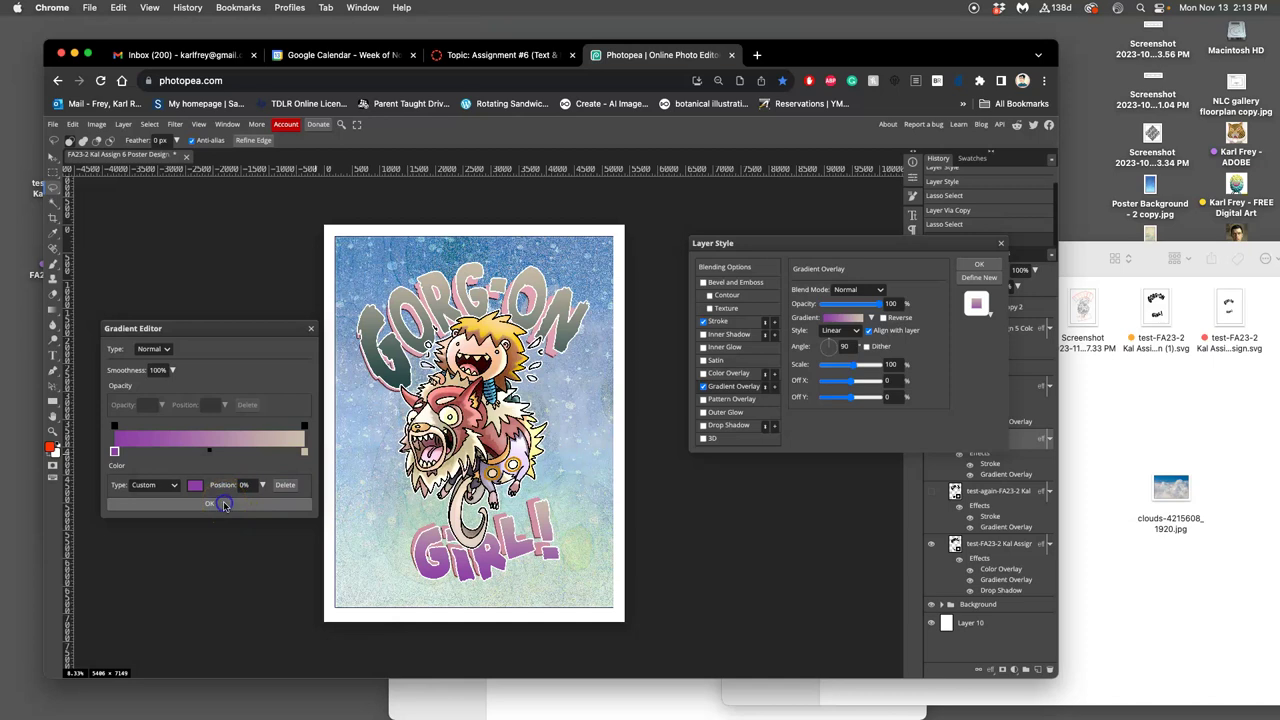
left_click(222, 504)
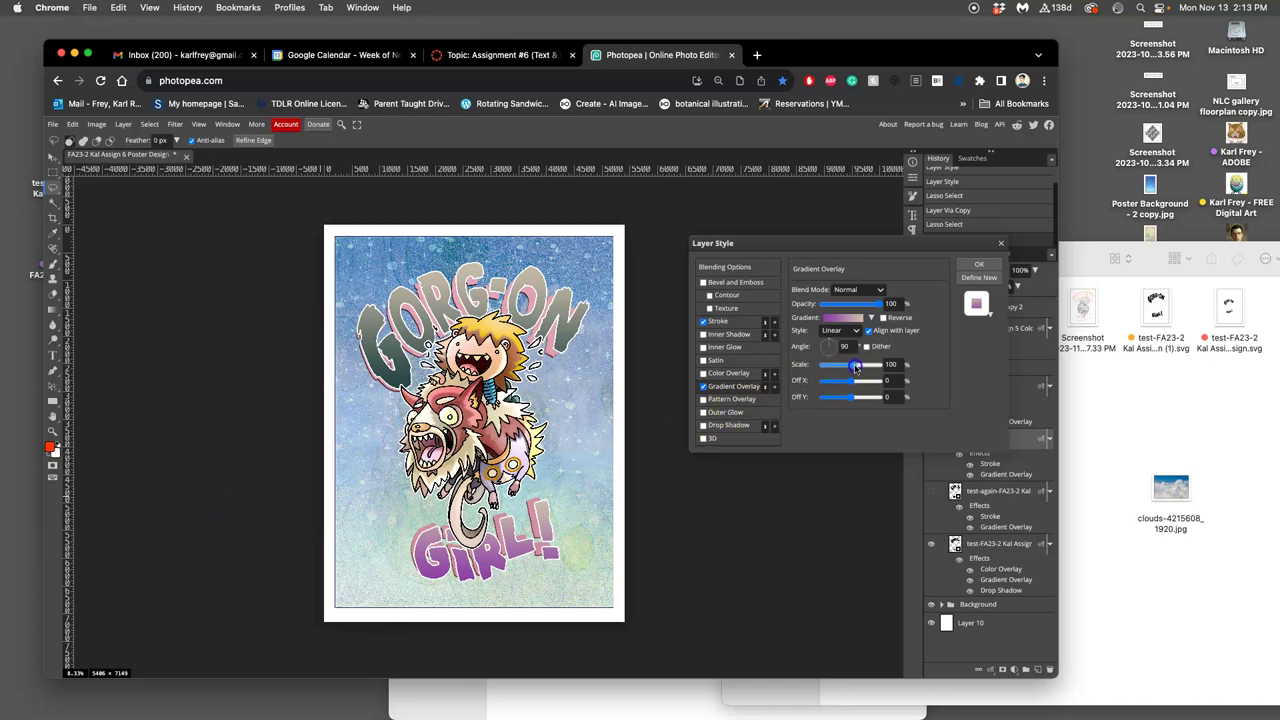
Step: Set the GIRL! Gradient Overlay to 160% scale and a 91° angle
left_click_drag(842, 369, 839, 369)
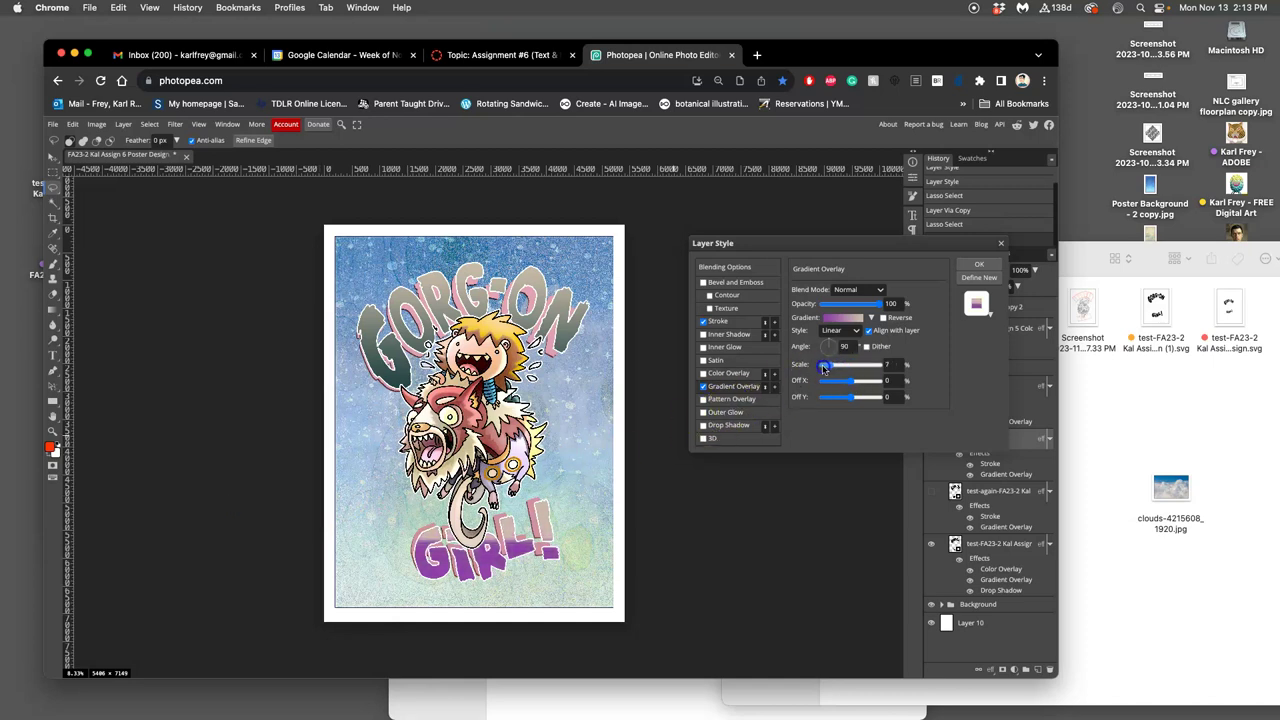
left_click_drag(843, 368, 862, 368)
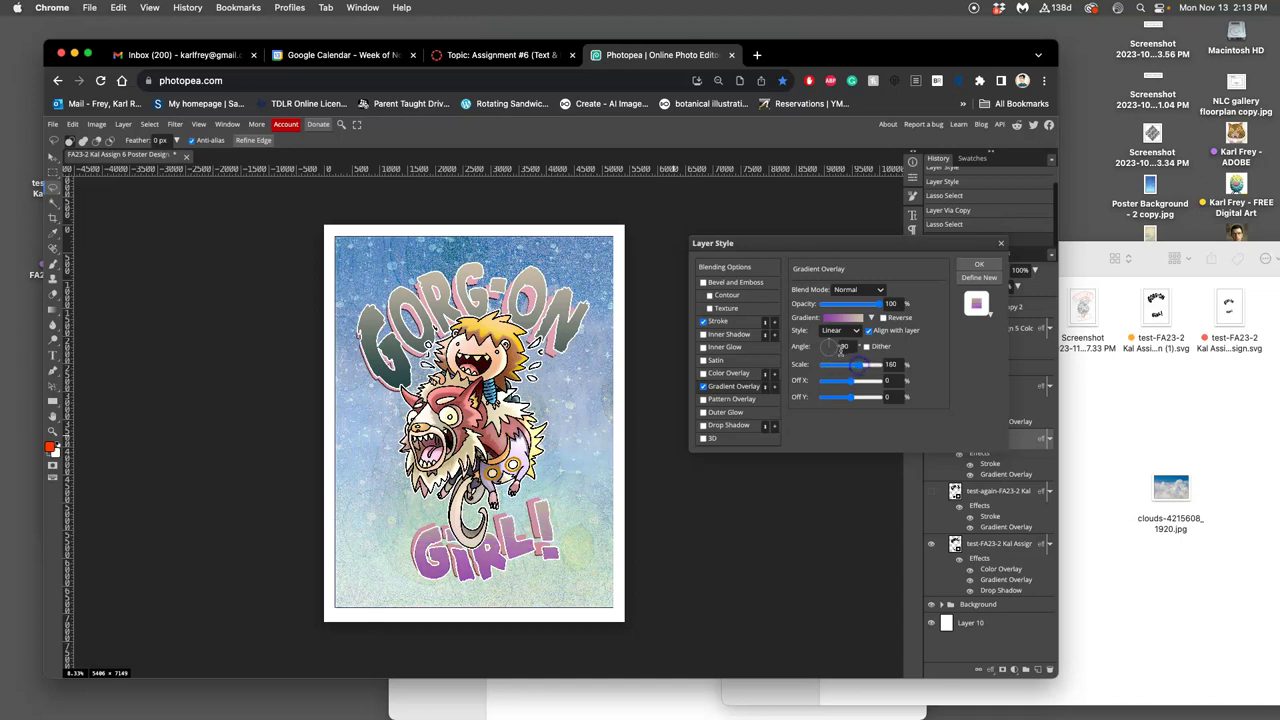
left_click(827, 345)
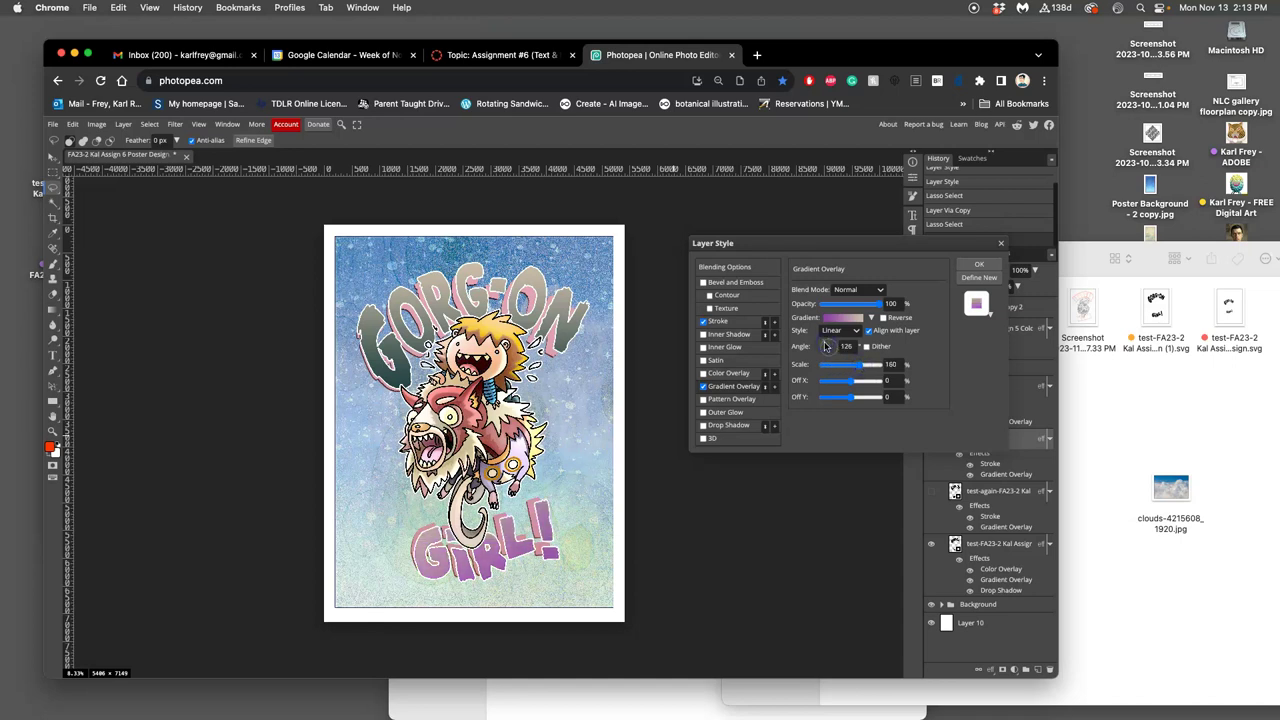
left_click_drag(827, 345, 829, 346)
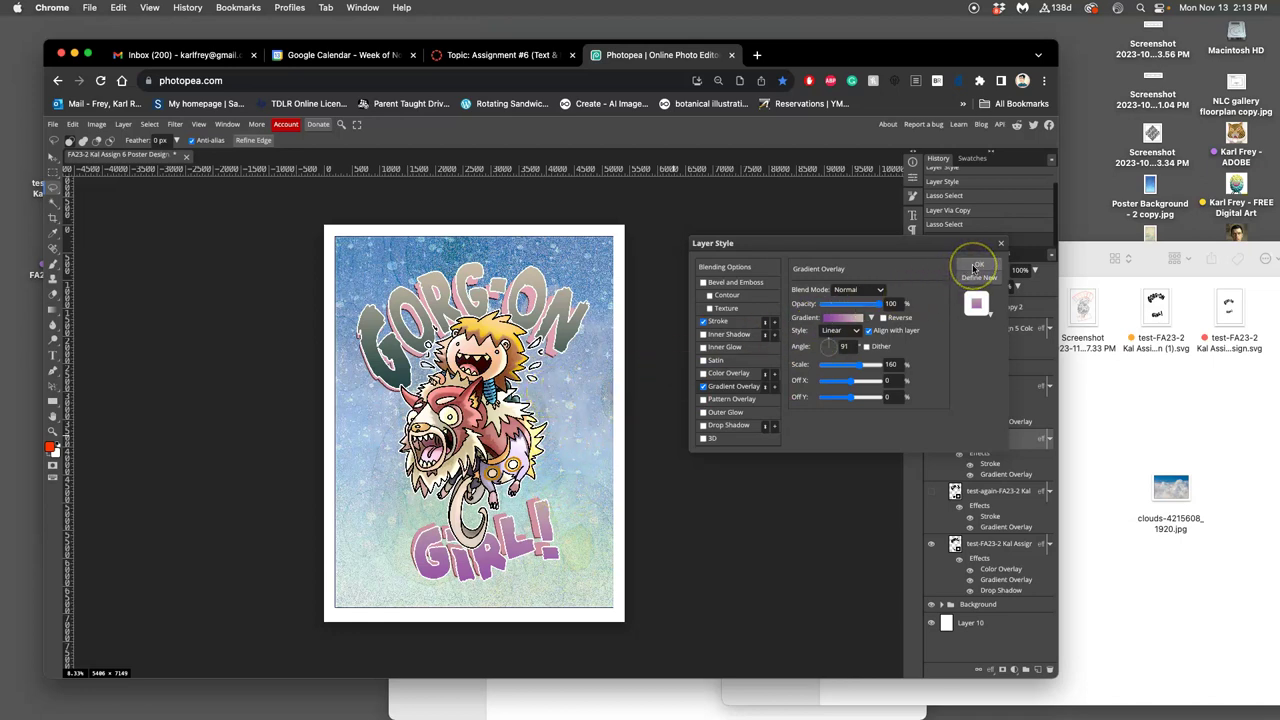
Step: Change the GIRL! gradient's left stop to a deeper, richer purple
left_click(845, 318)
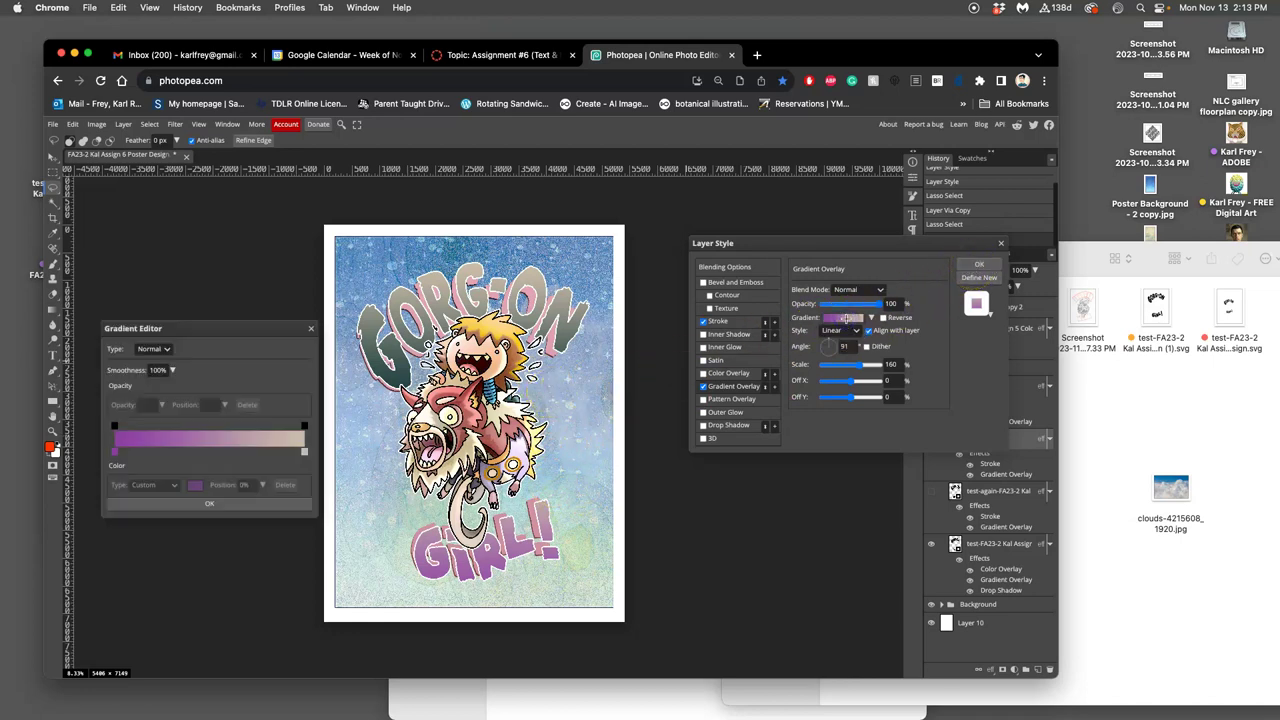
left_click(114, 452)
left_click(195, 485)
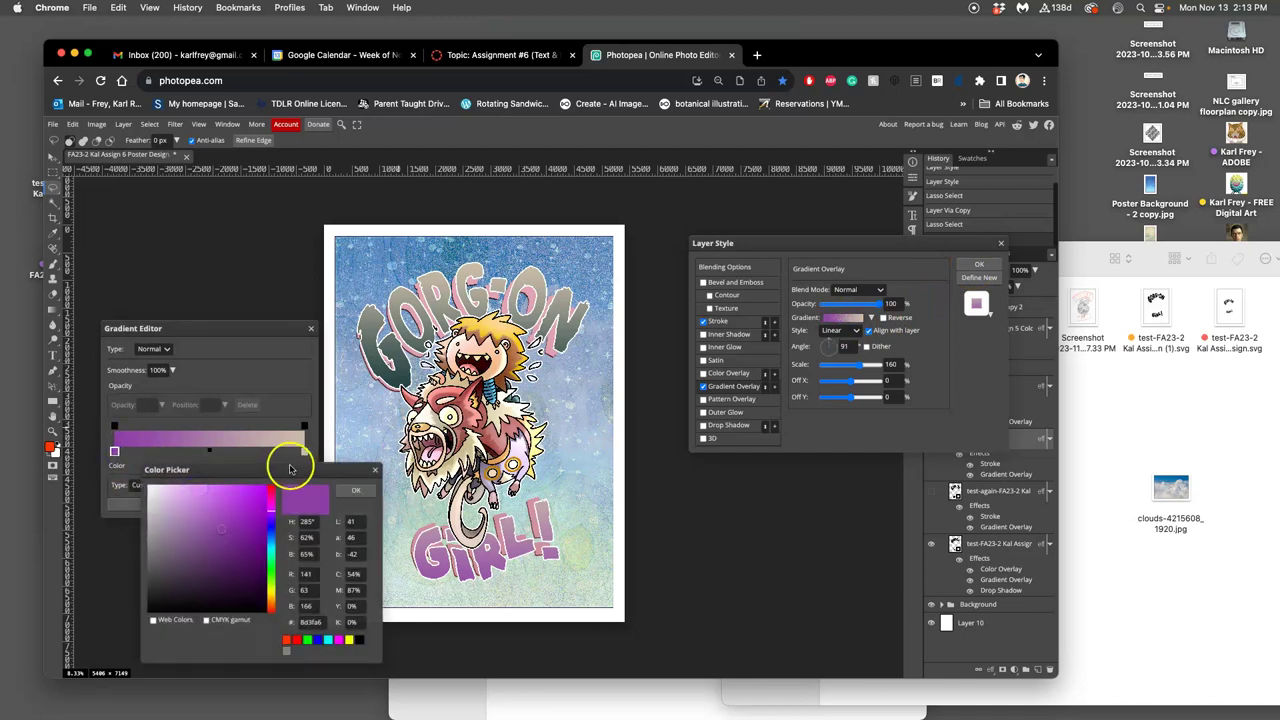
left_click(192, 554)
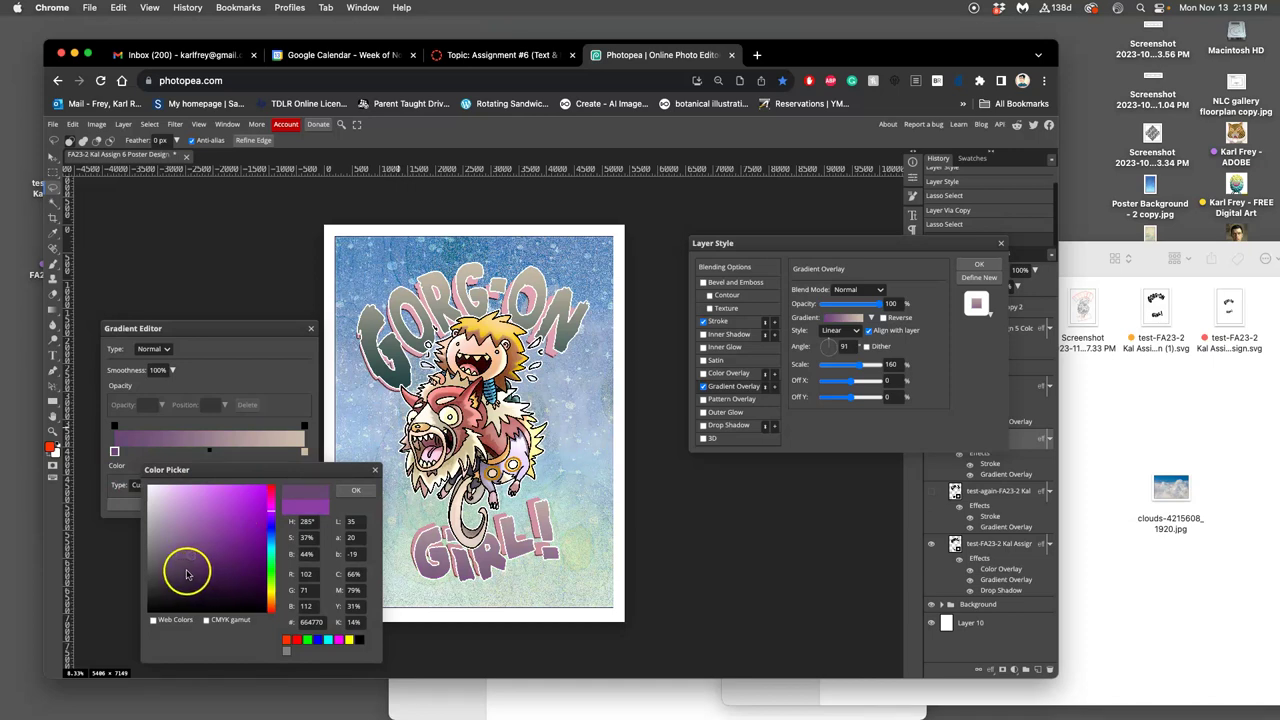
left_click(188, 561)
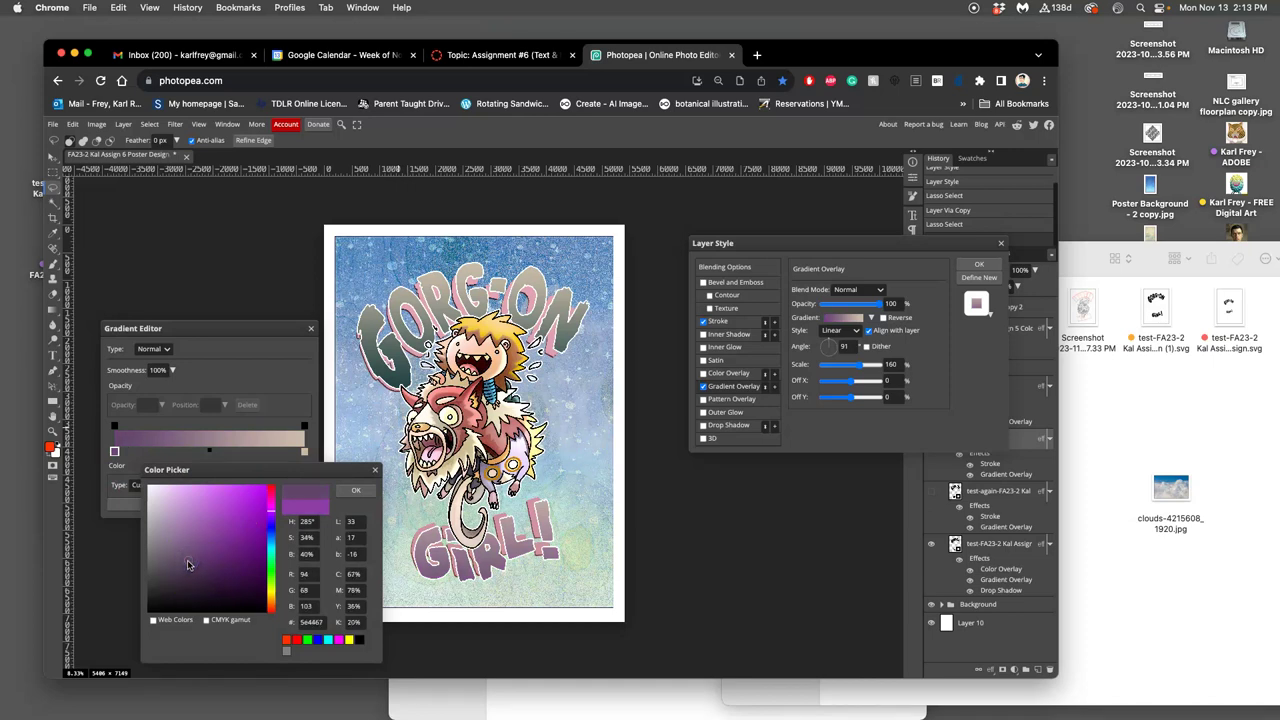
left_click_drag(200, 549, 213, 554)
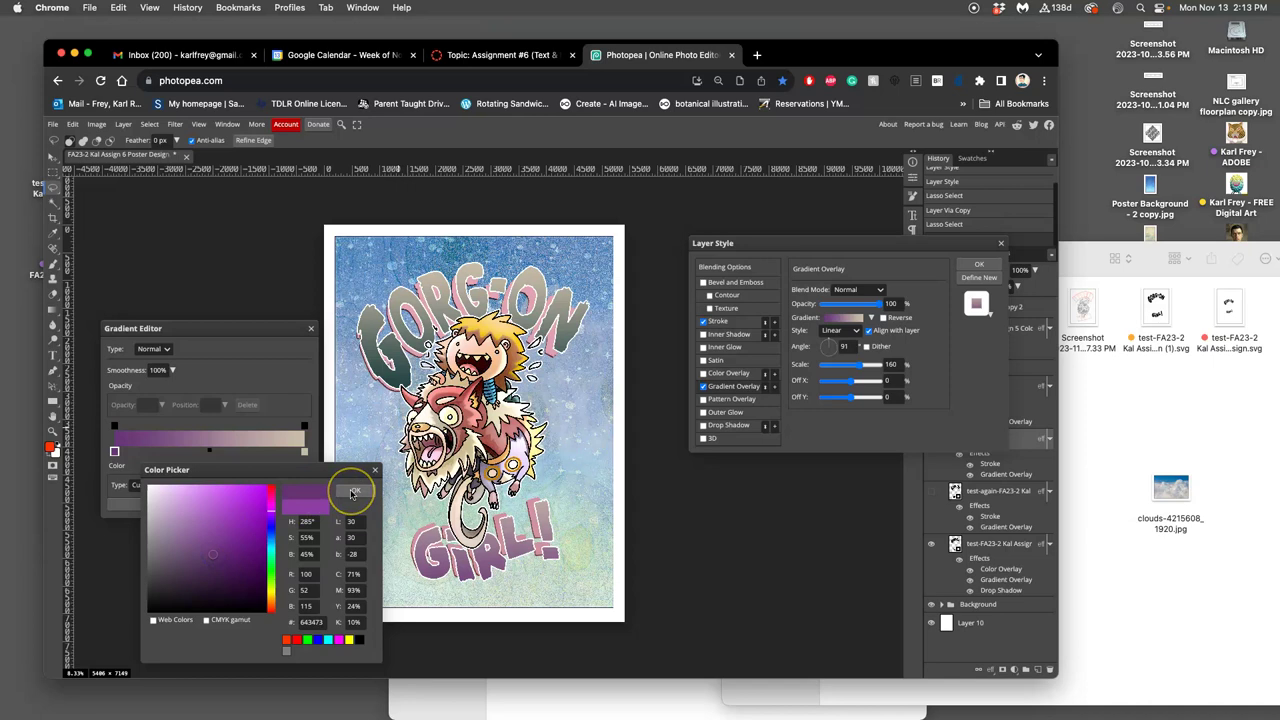
left_click(352, 492)
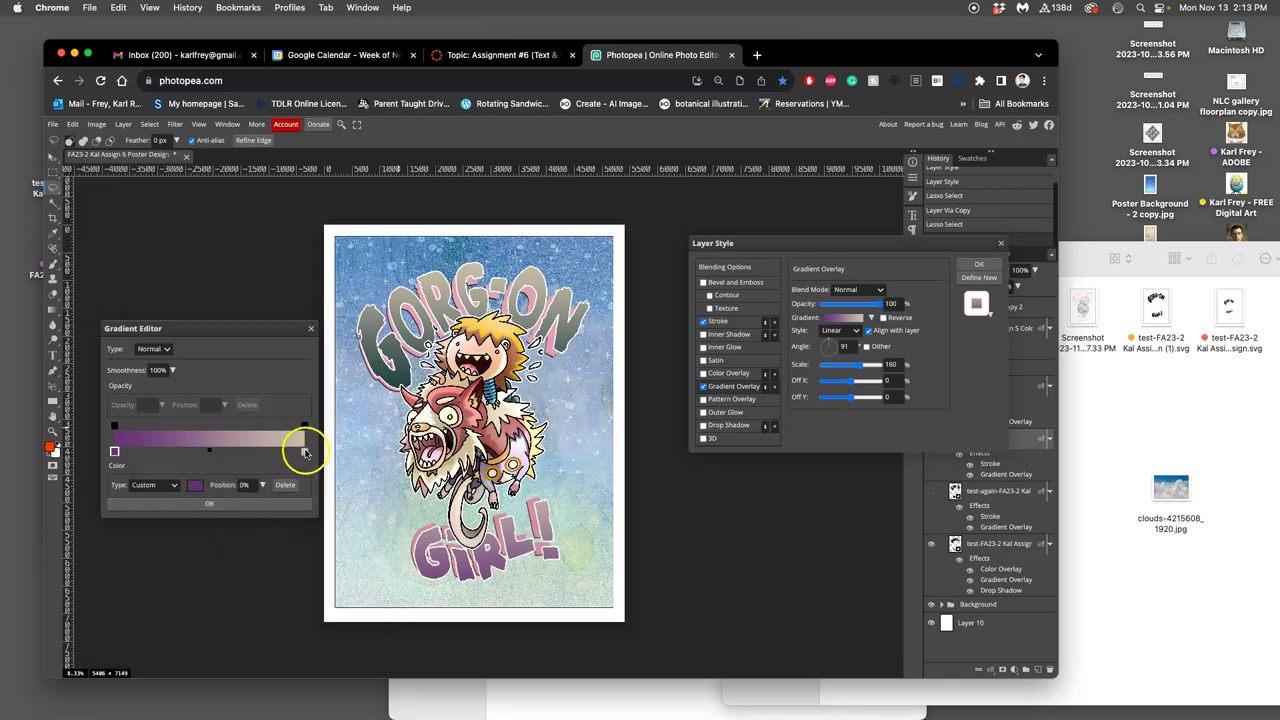
Step: Change the gradient's right stop to pale peach #f0d7b2
left_click(195, 485)
left_click_drag(211, 491, 238, 500)
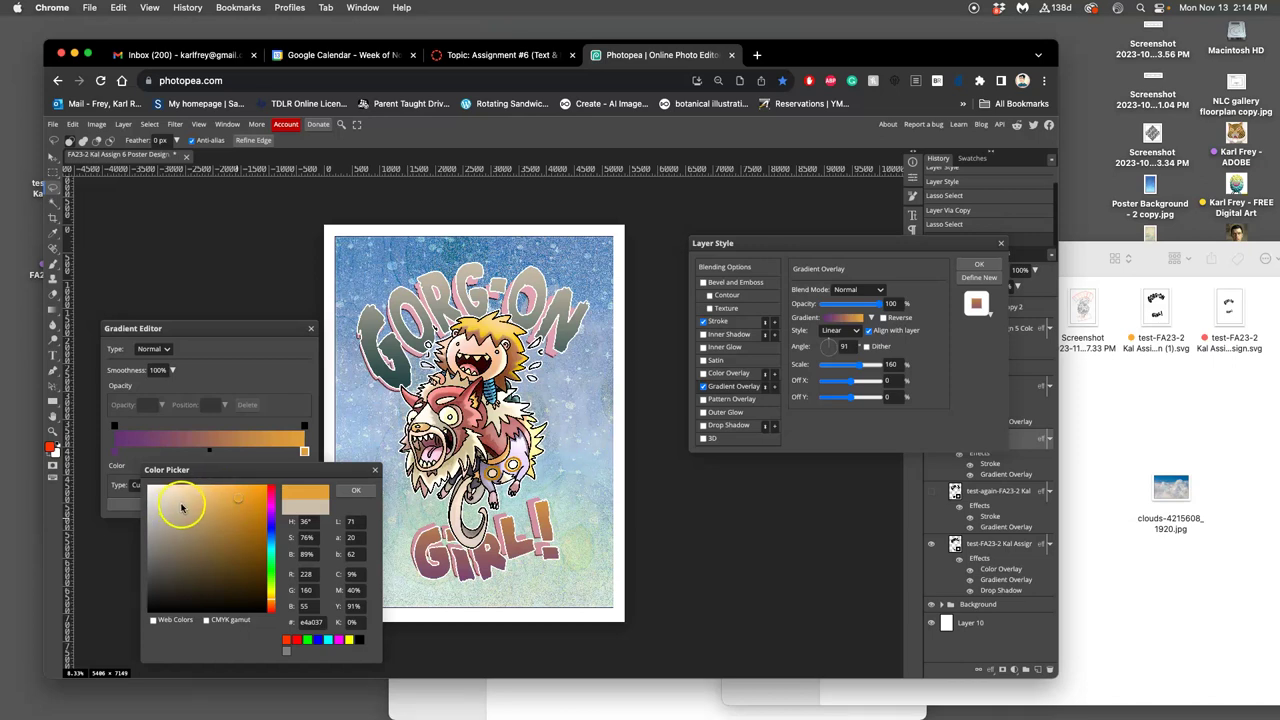
left_click(196, 497)
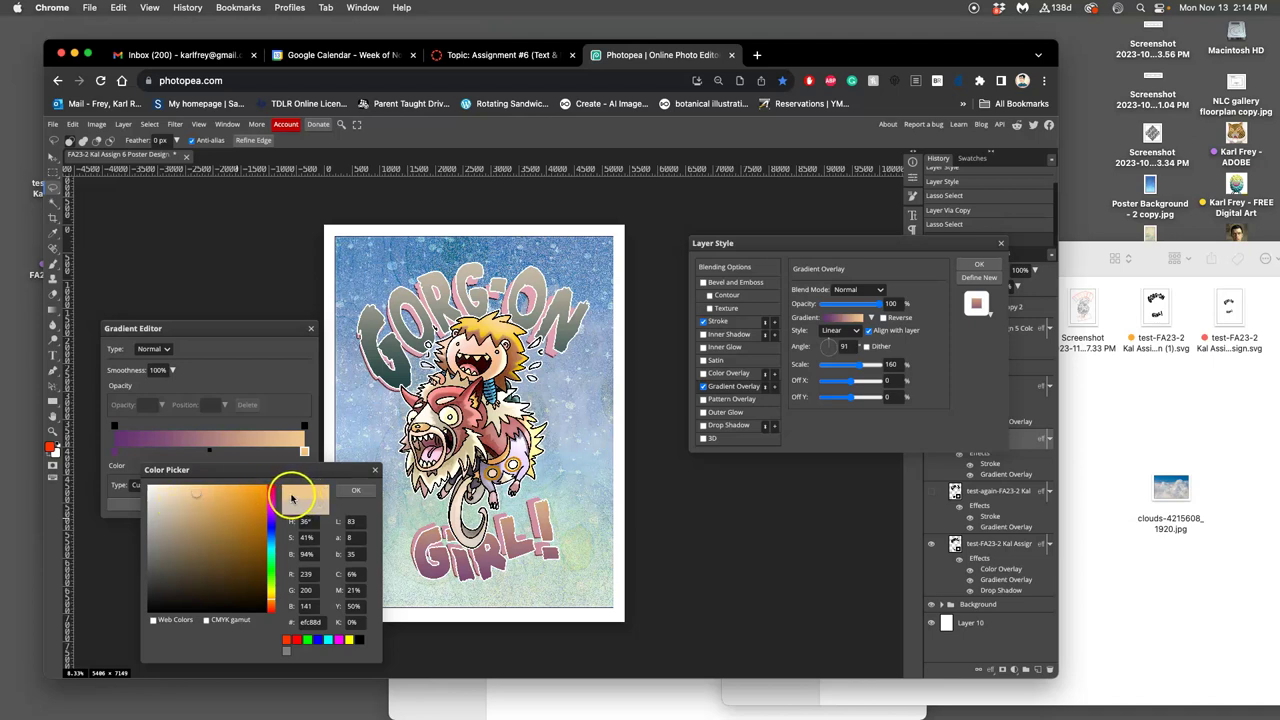
left_click(178, 493)
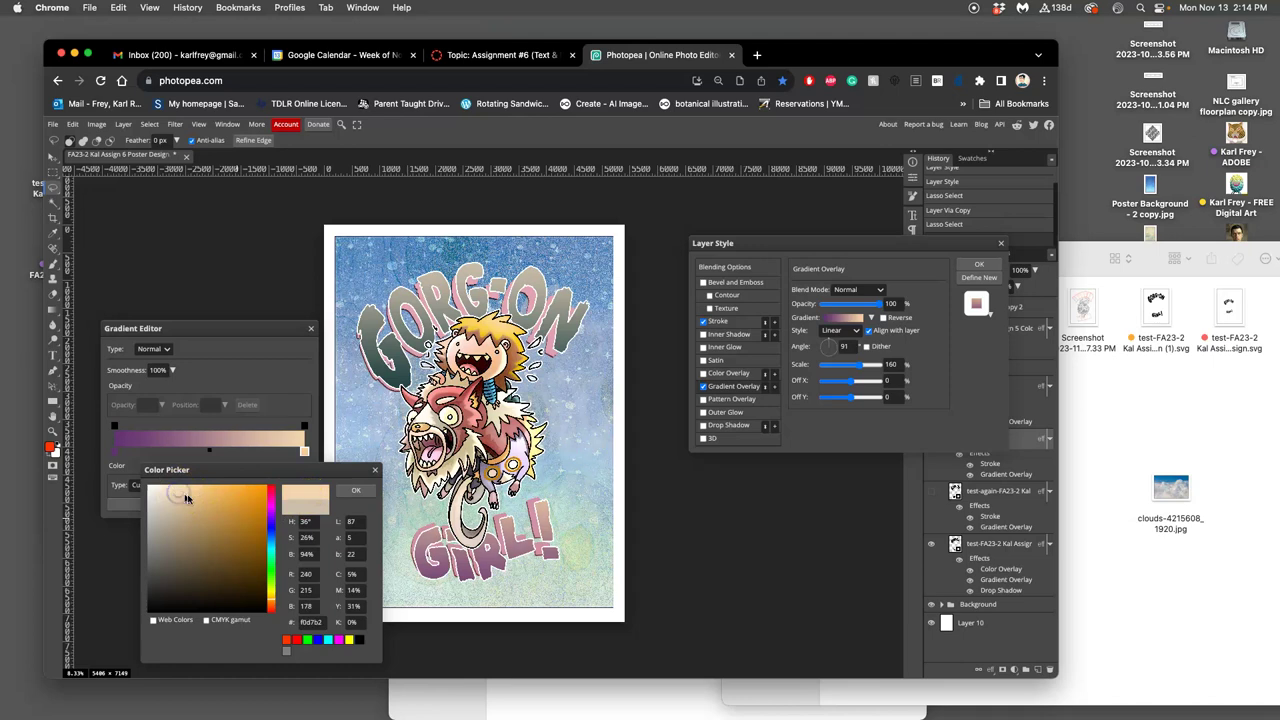
left_click(356, 491)
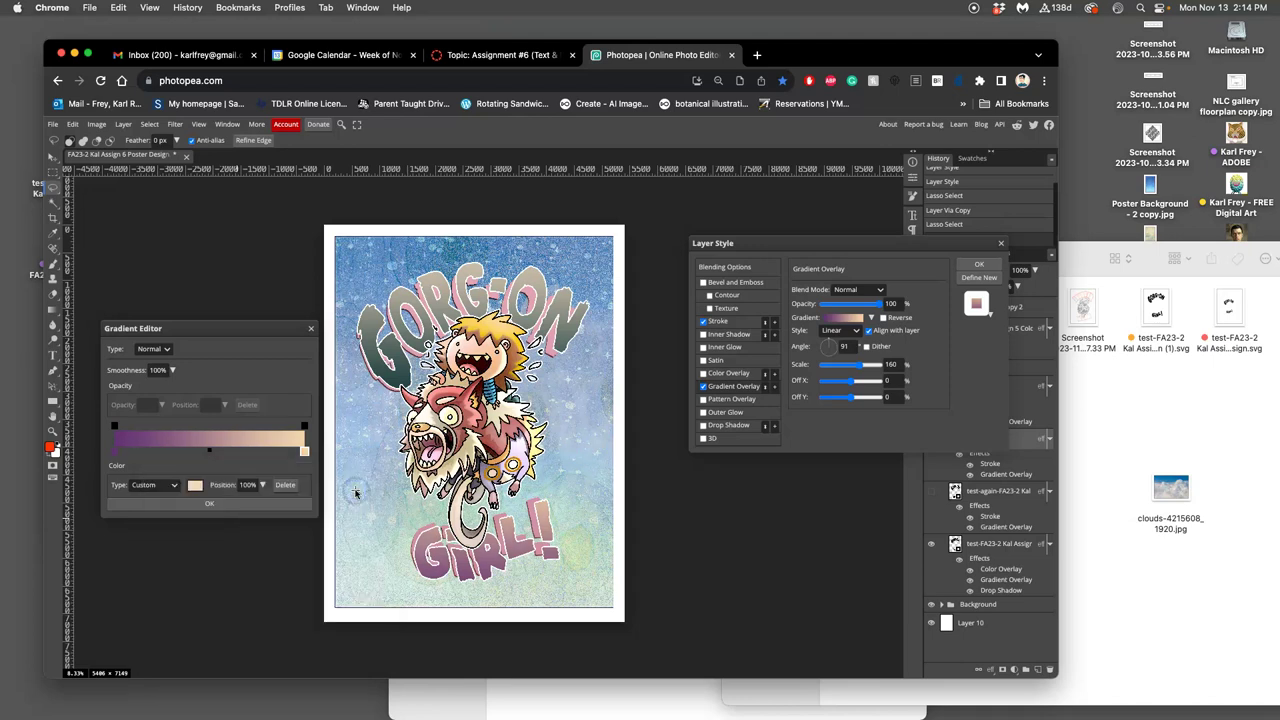
Step: Give the purple-to-peach GIRL! gradient 74% scale and a 105° angle, and apply it
left_click(256, 505)
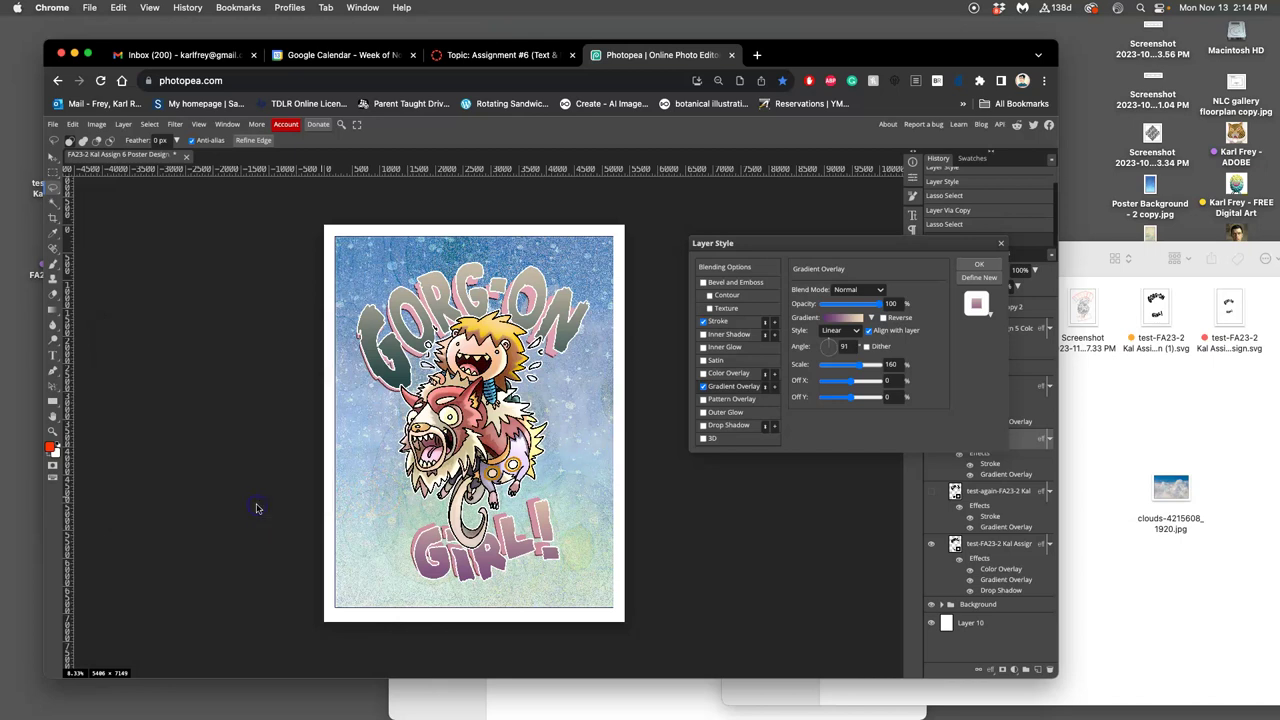
left_click_drag(860, 368, 846, 371)
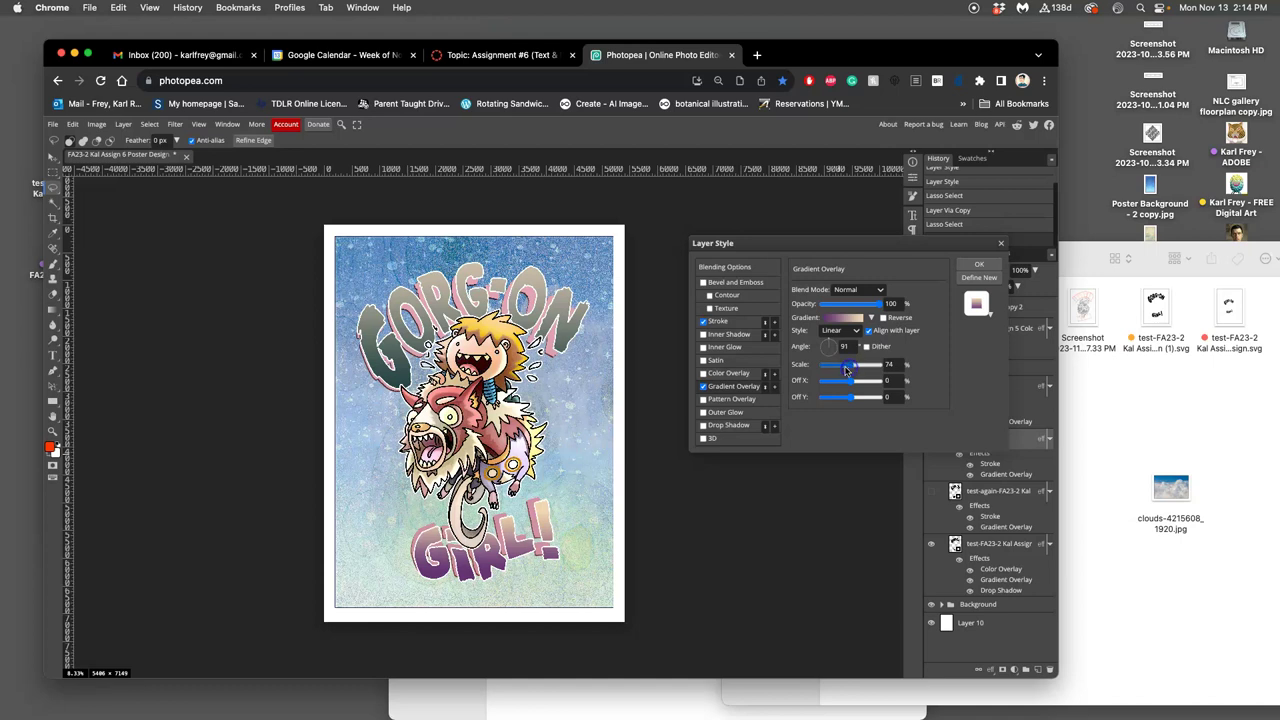
left_click_drag(831, 338, 828, 345)
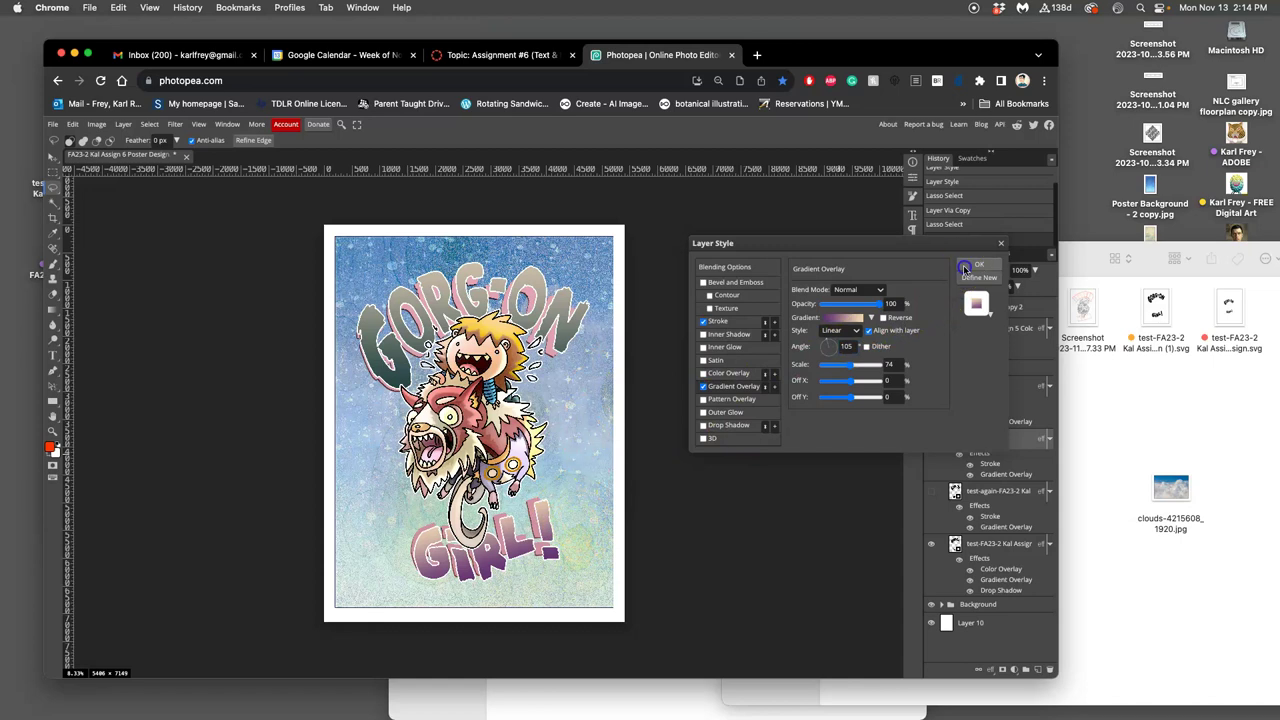
left_click(964, 268)
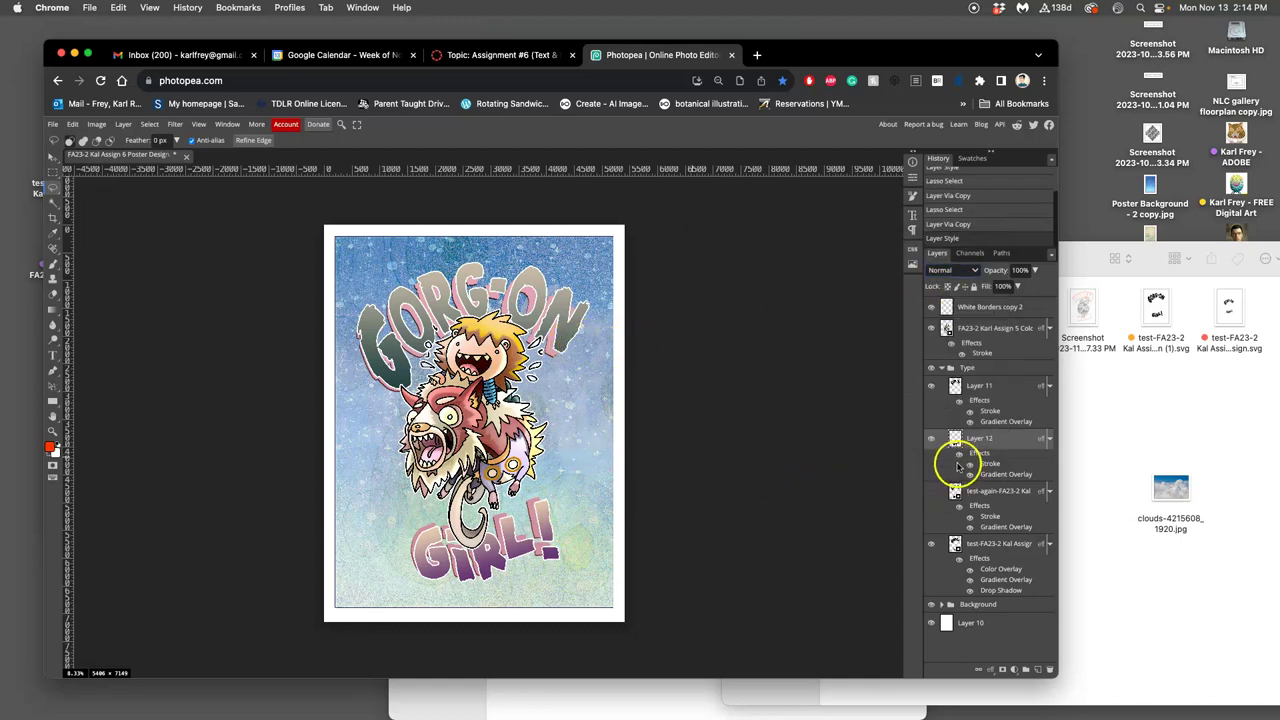
Step: Set Layer 11's gradient stops to dark teal #2f4141 and pale beige #e8d9c2
double_click(990, 421)
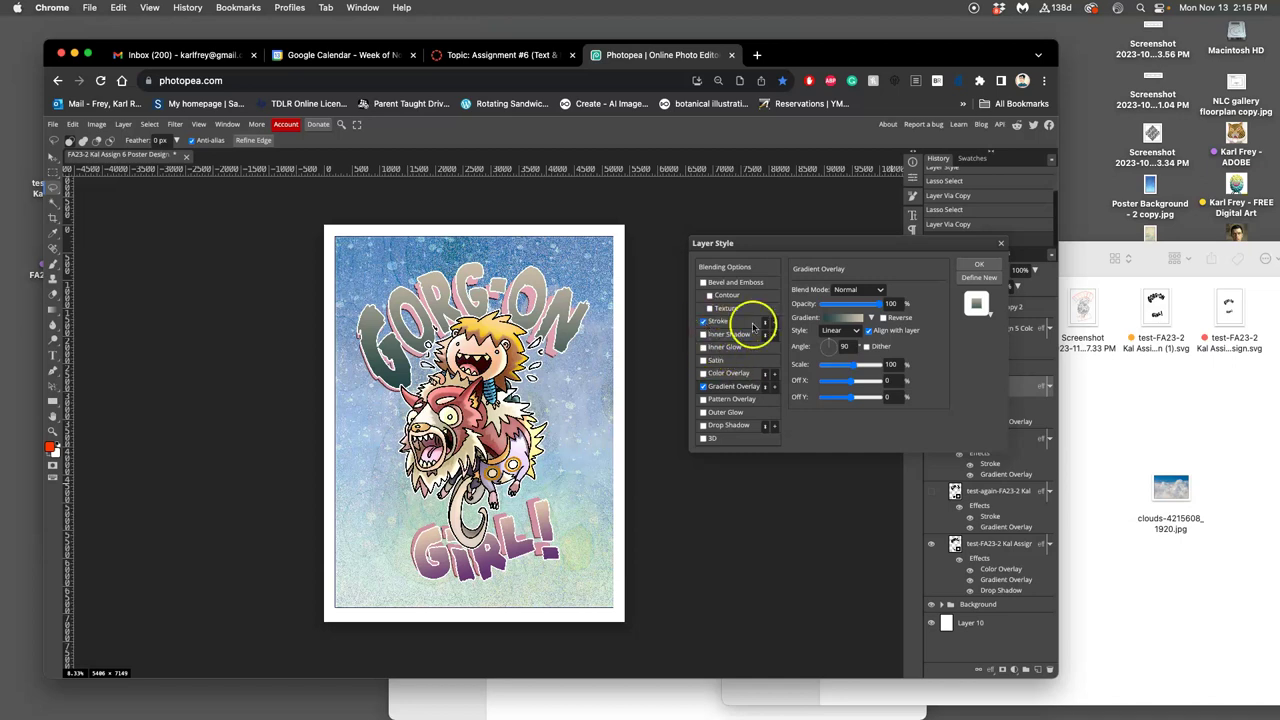
left_click(834, 318)
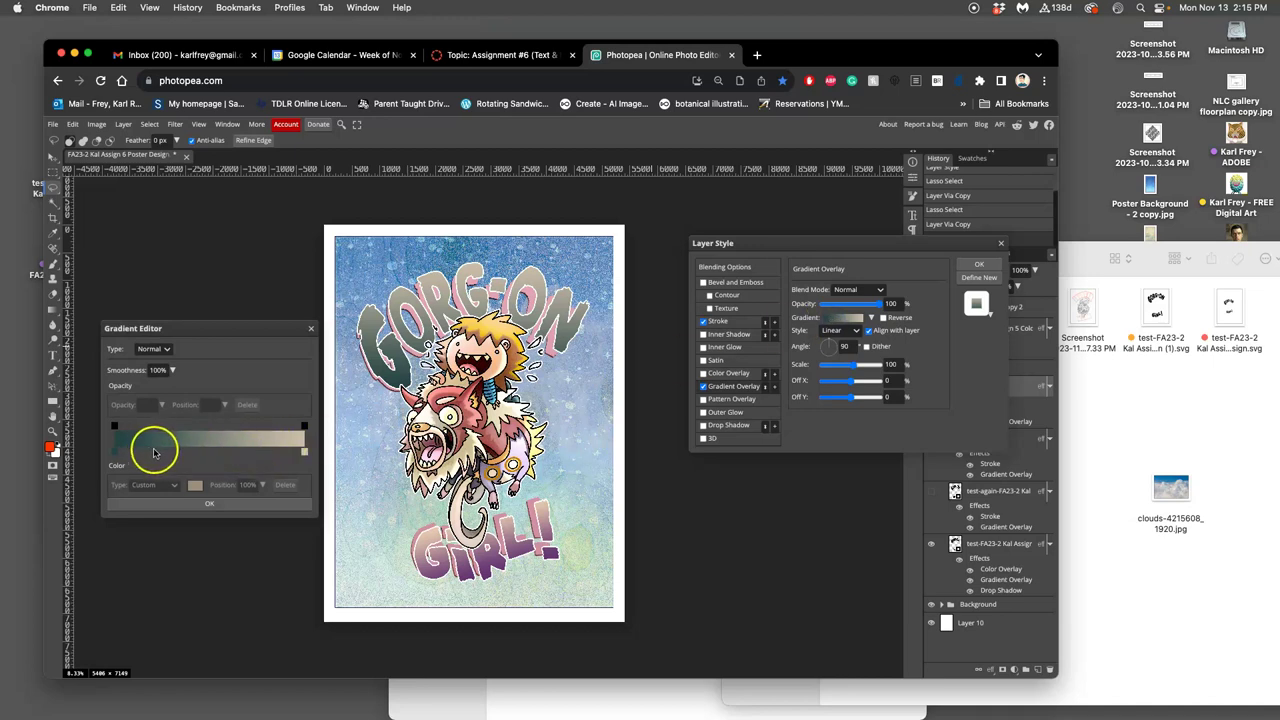
left_click(114, 454)
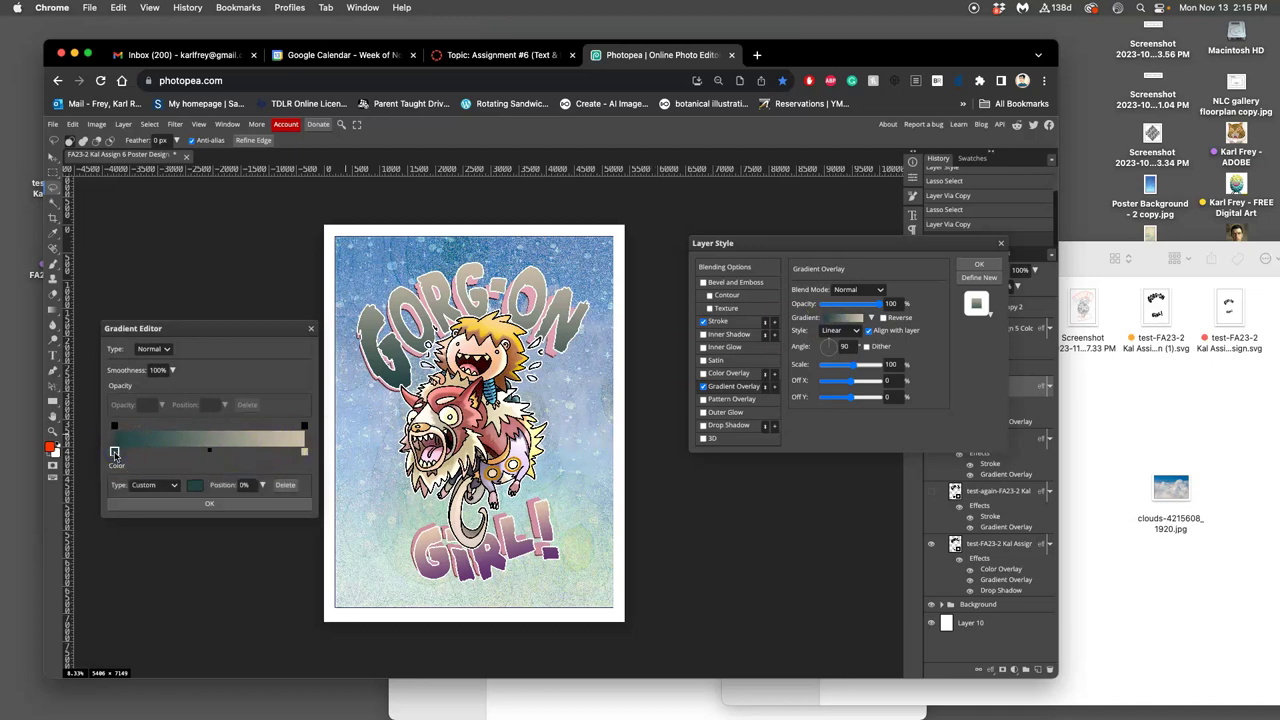
left_click(194, 486)
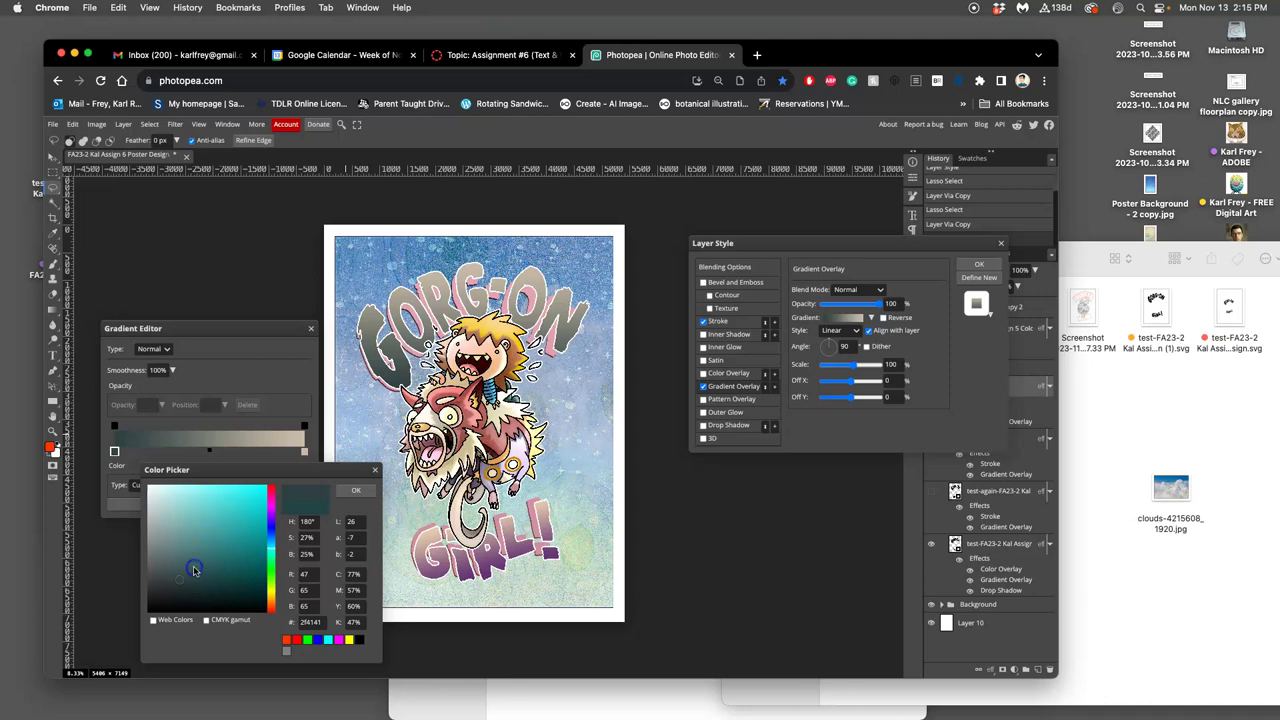
left_click(351, 490)
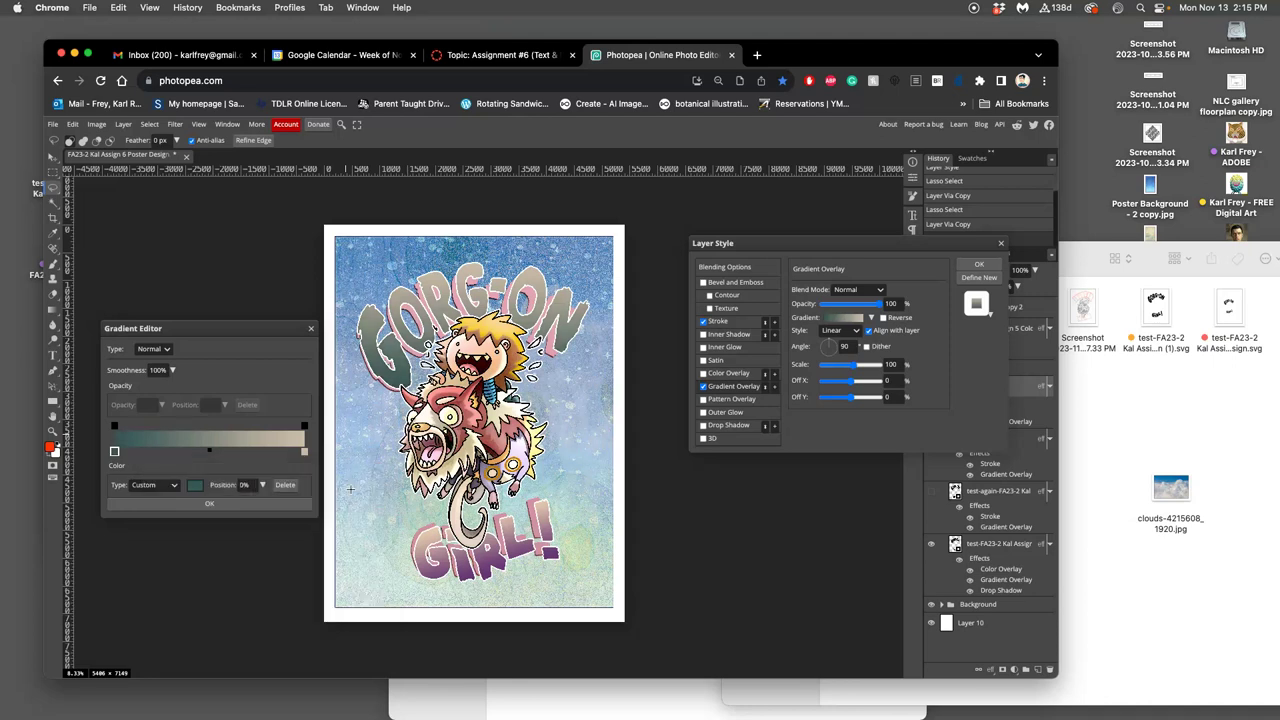
left_click(305, 452)
left_click(195, 486)
left_click_drag(198, 488, 167, 499)
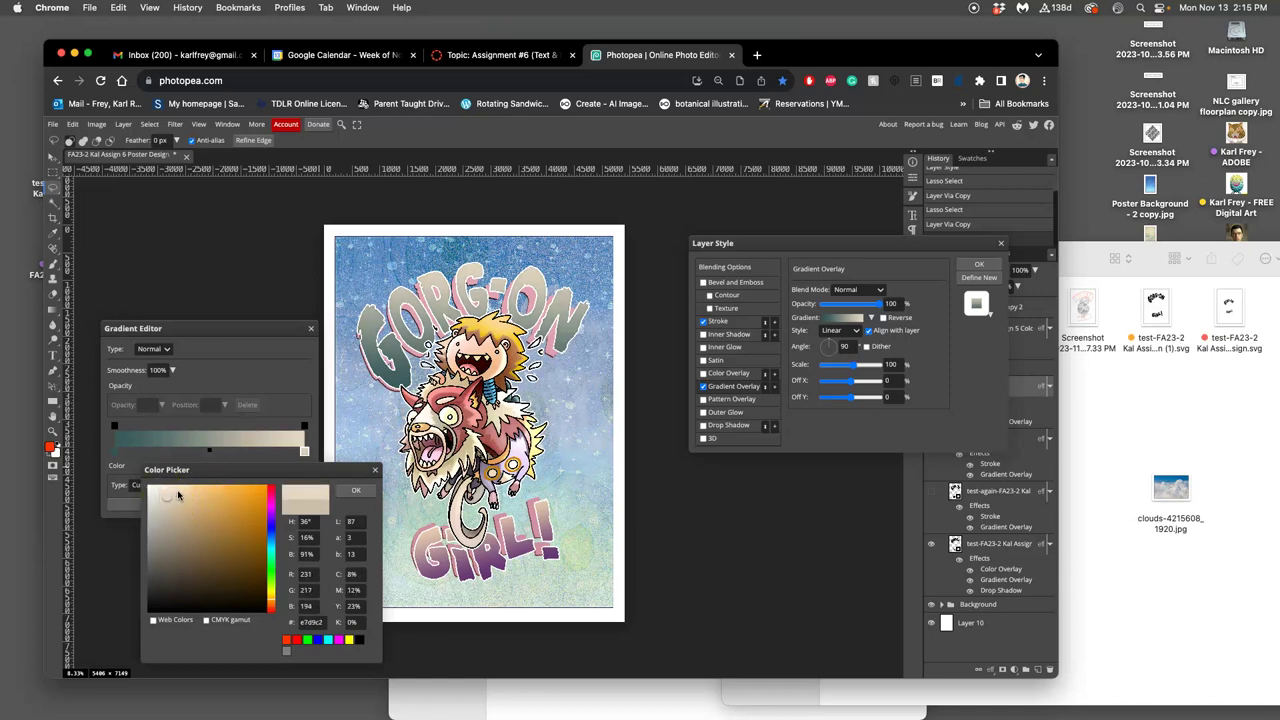
left_click(352, 490)
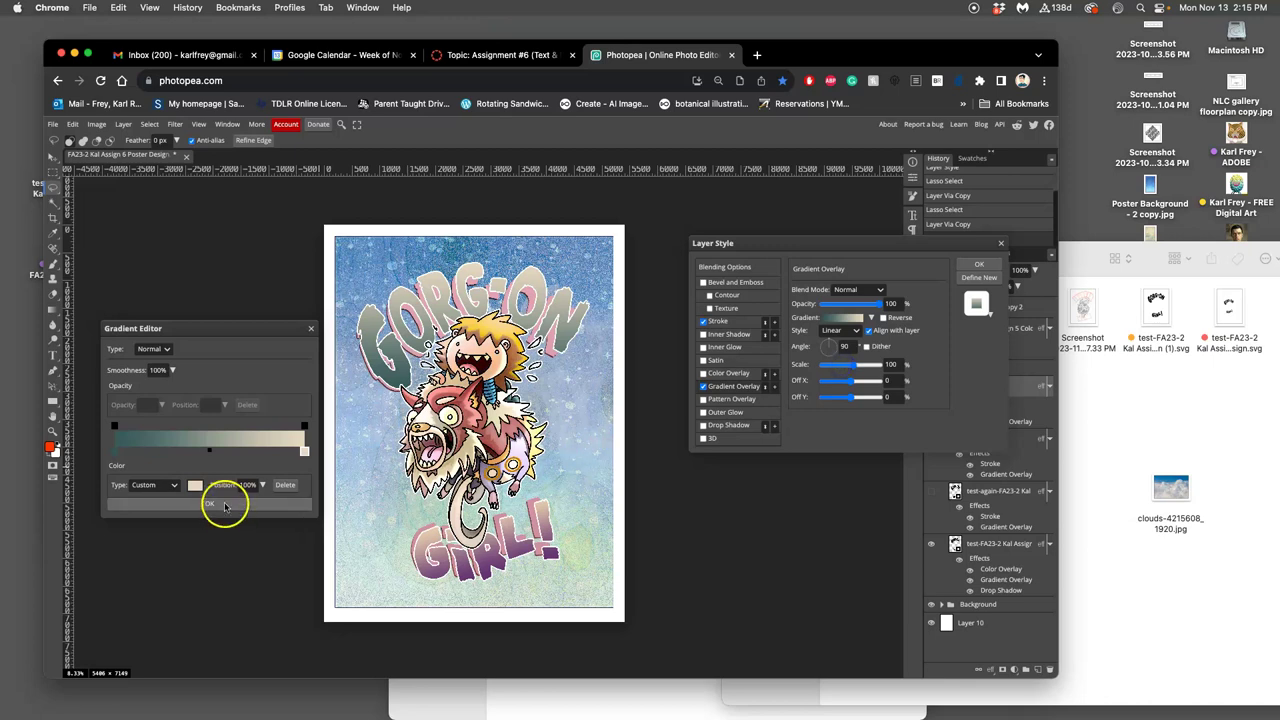
left_click(222, 505)
Step: Adjust the GORG-ON gradient to 50% scale, 96° angle and -47 X offset, and apply it
left_click(854, 368)
left_click_drag(841, 369, 851, 367)
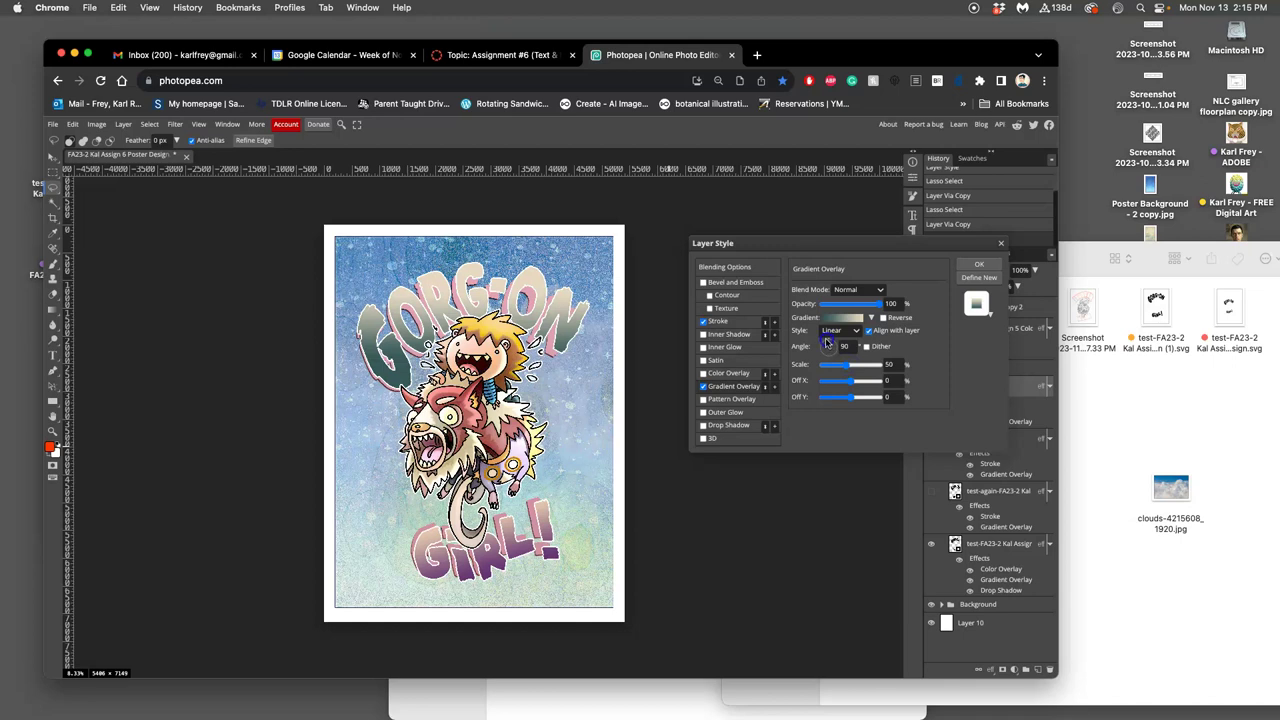
left_click_drag(827, 341, 828, 342)
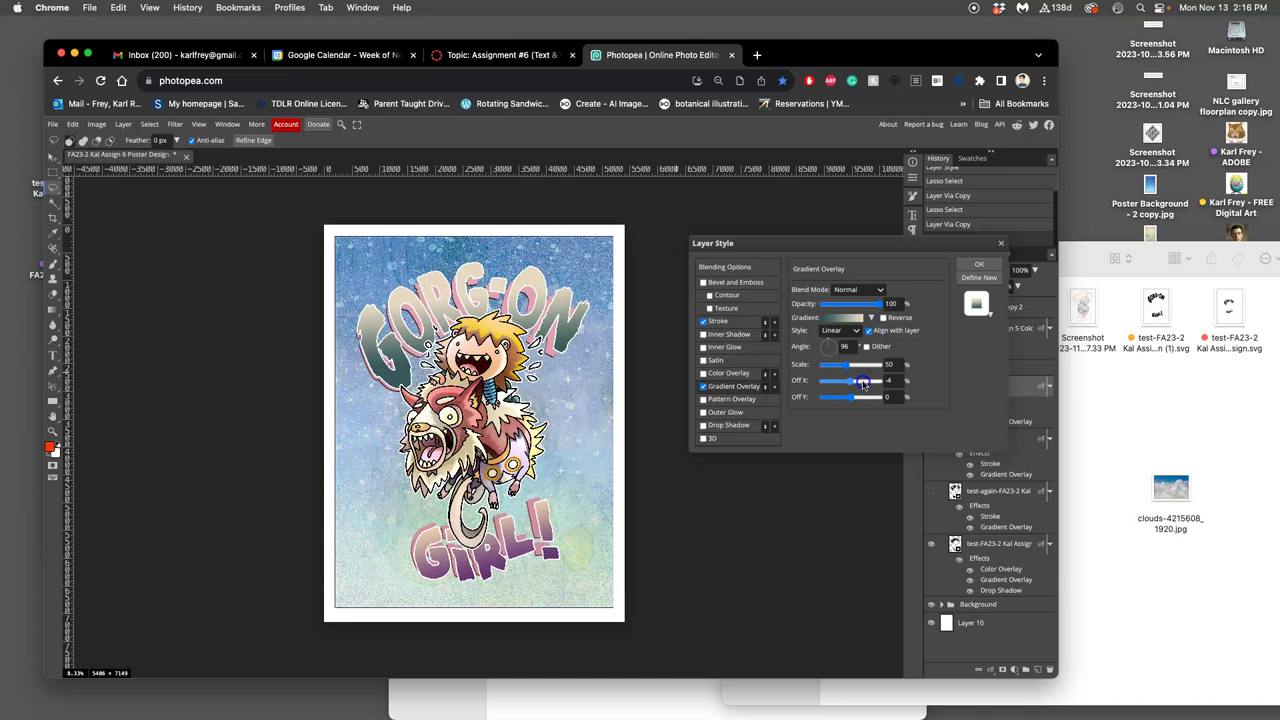
left_click_drag(864, 385, 865, 385)
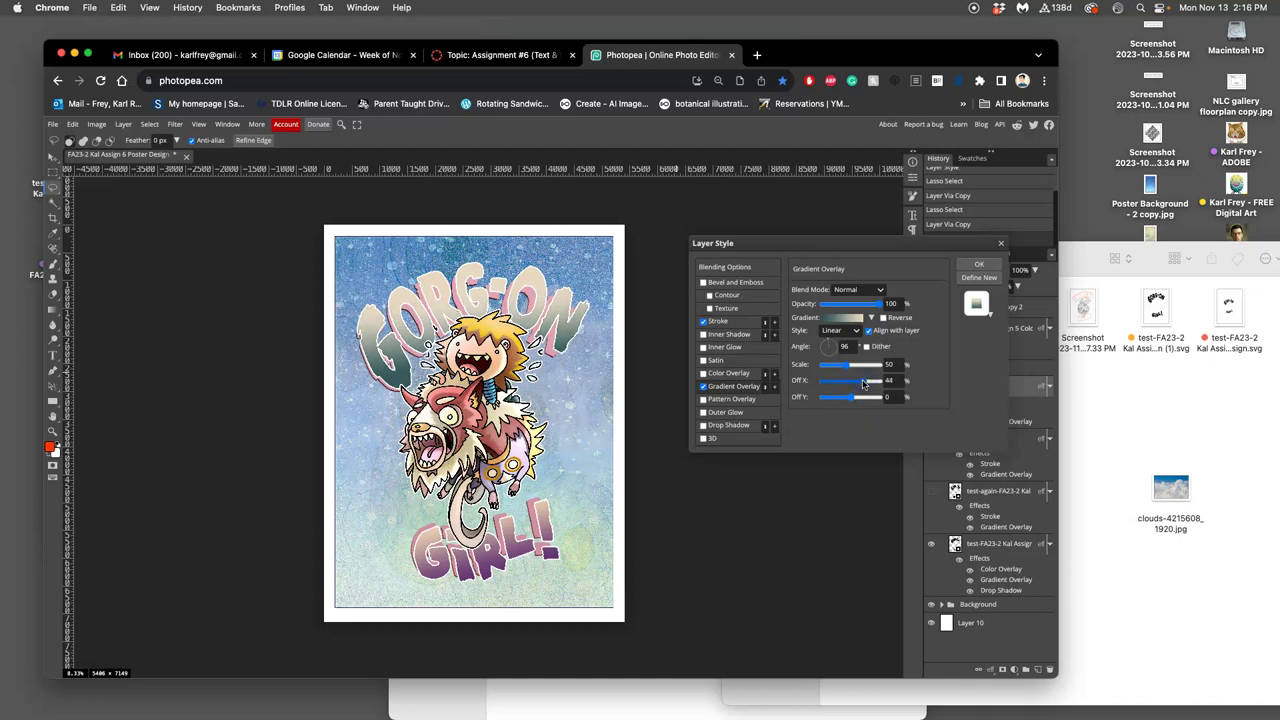
left_click_drag(838, 383, 836, 383)
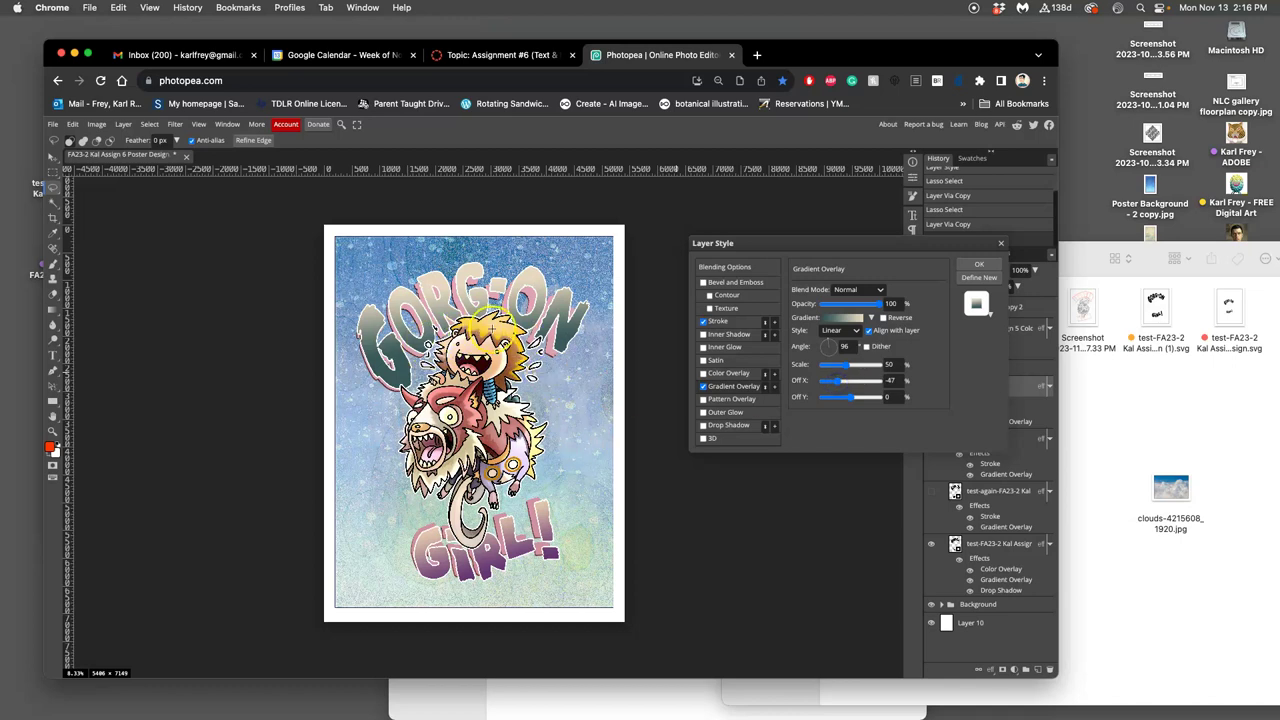
mouse_move(849, 397)
left_mouse_down()
mouse_move(866, 395)
mouse_move(851, 398)
left_mouse_up()
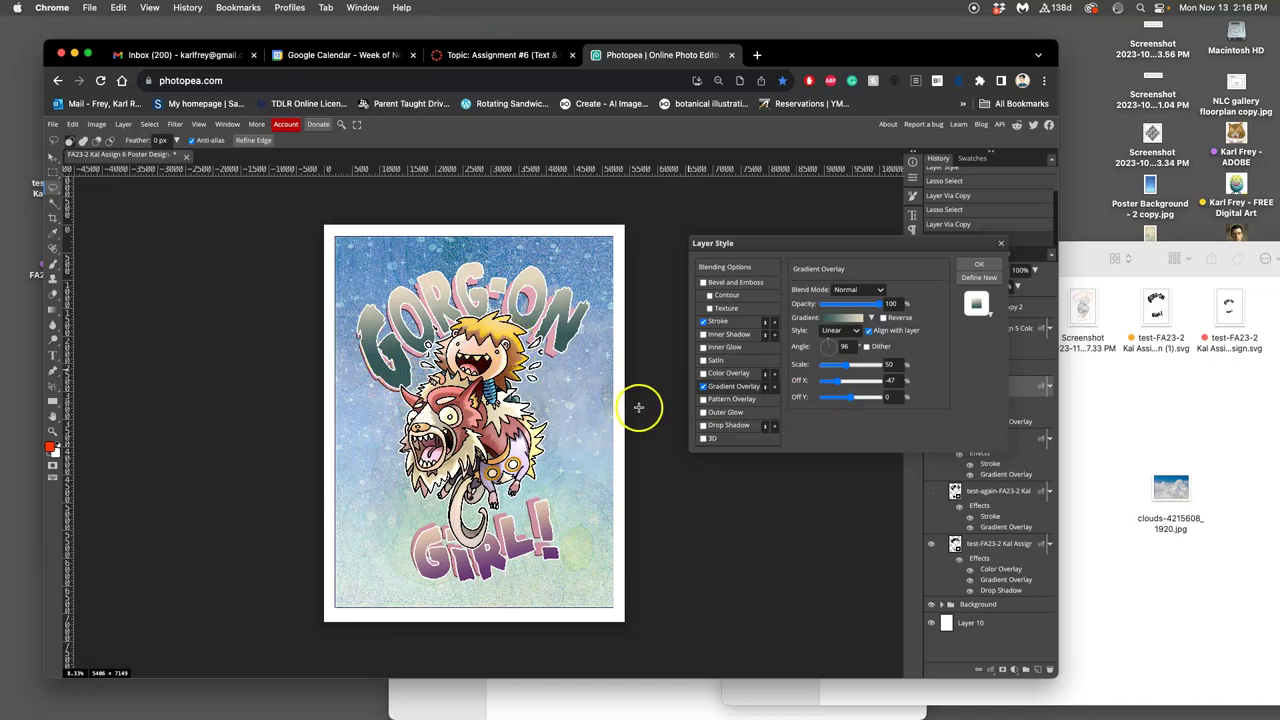
left_click(979, 266)
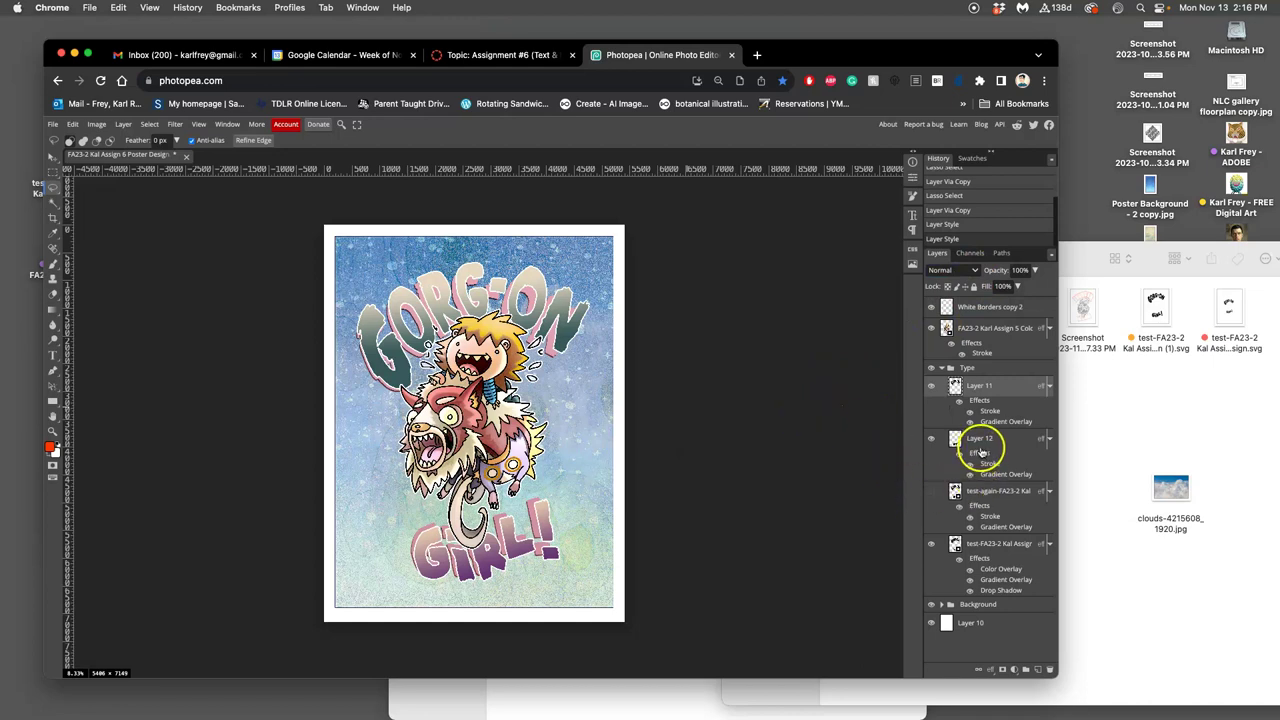
Step: Shift Layer 12's gradient overlay offsets to 16 and -3
double_click(988, 474)
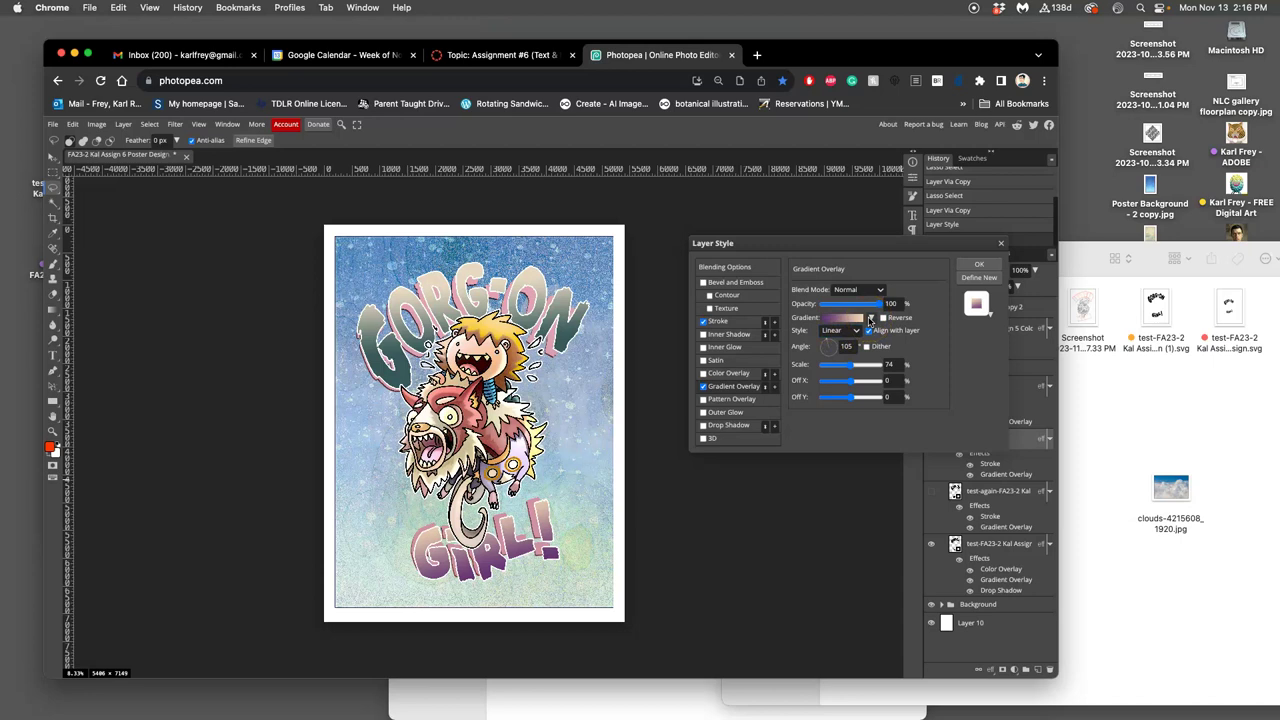
left_click_drag(851, 380, 856, 382)
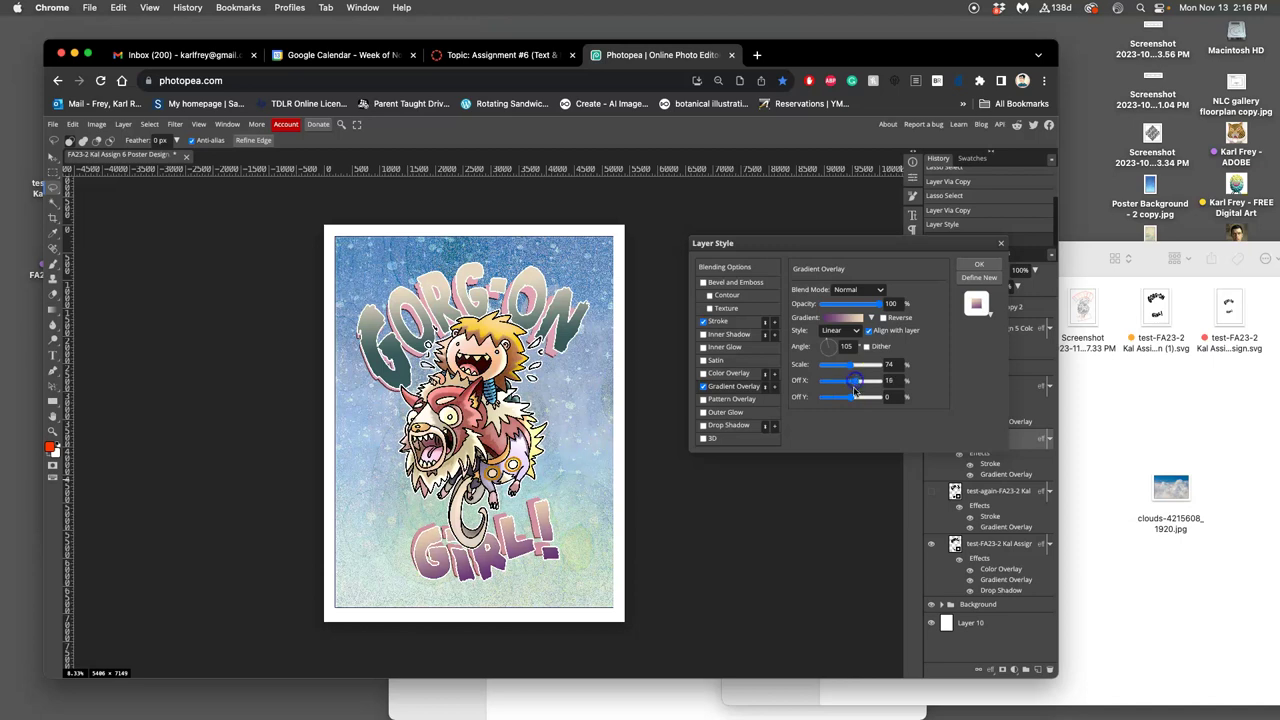
left_click_drag(847, 399, 851, 398)
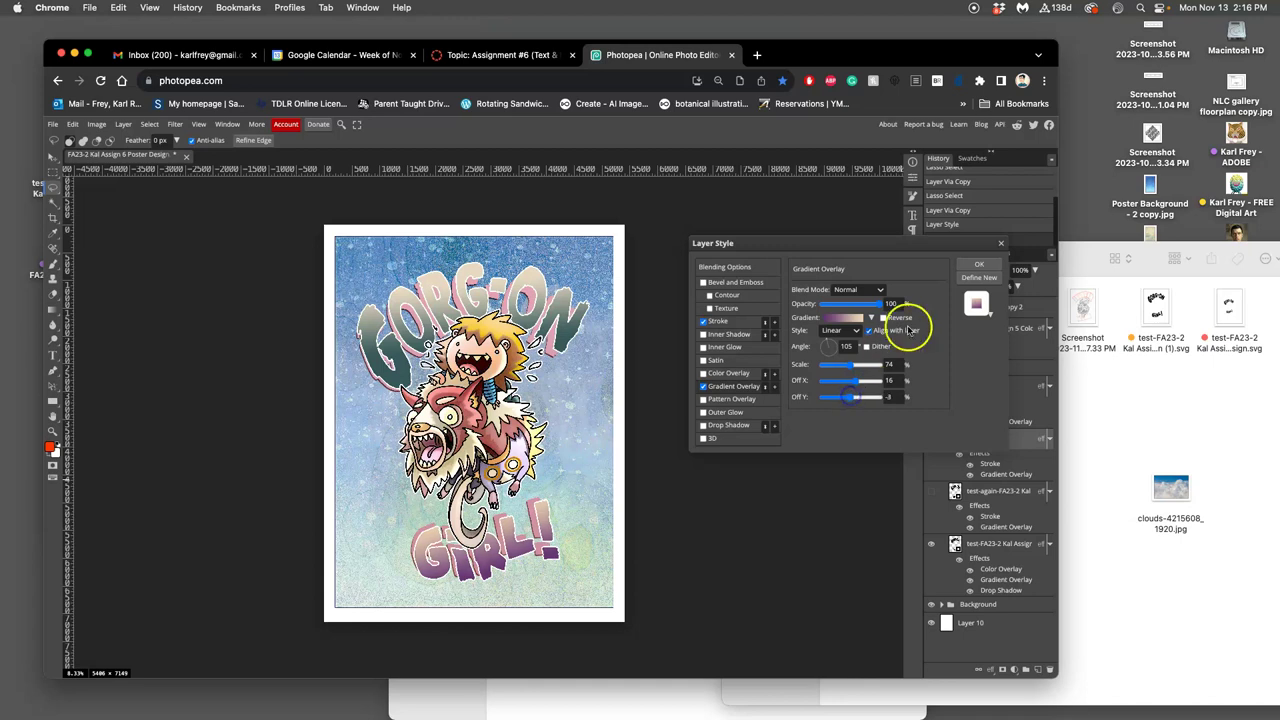
Step: Preview the GIRL! gradient in Radial and then Diamond style
left_click(856, 332)
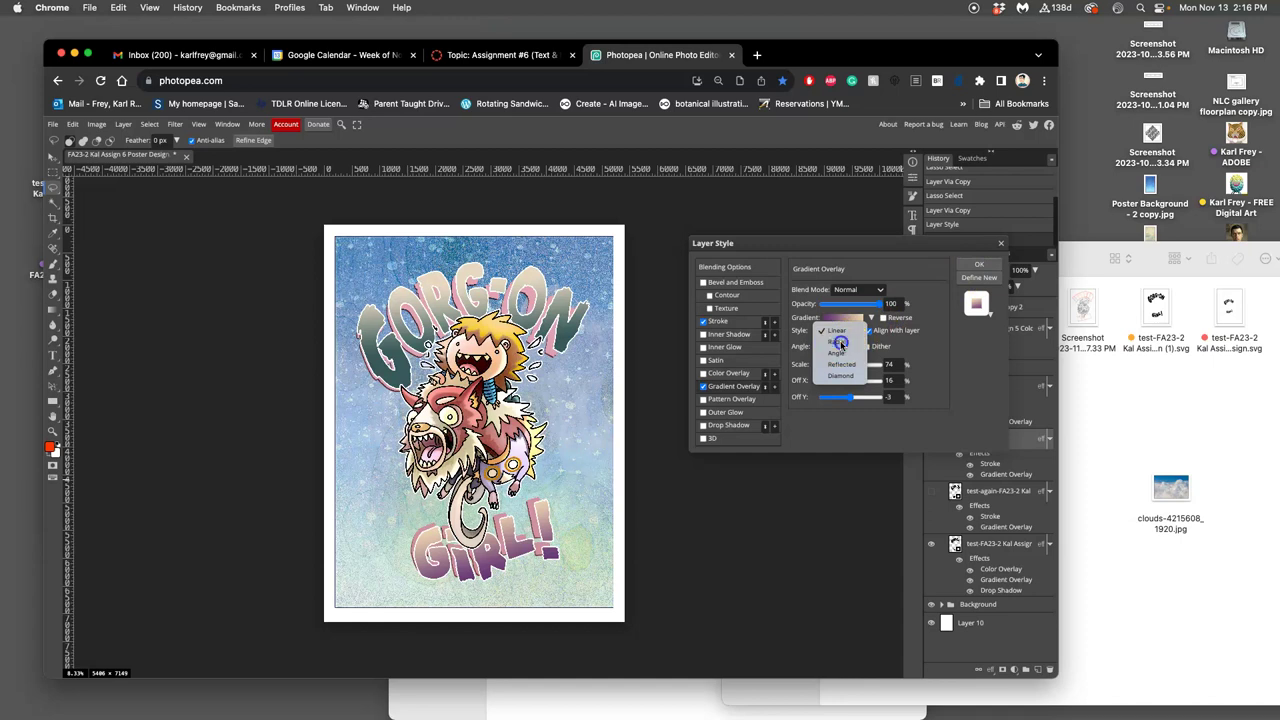
left_click(838, 342)
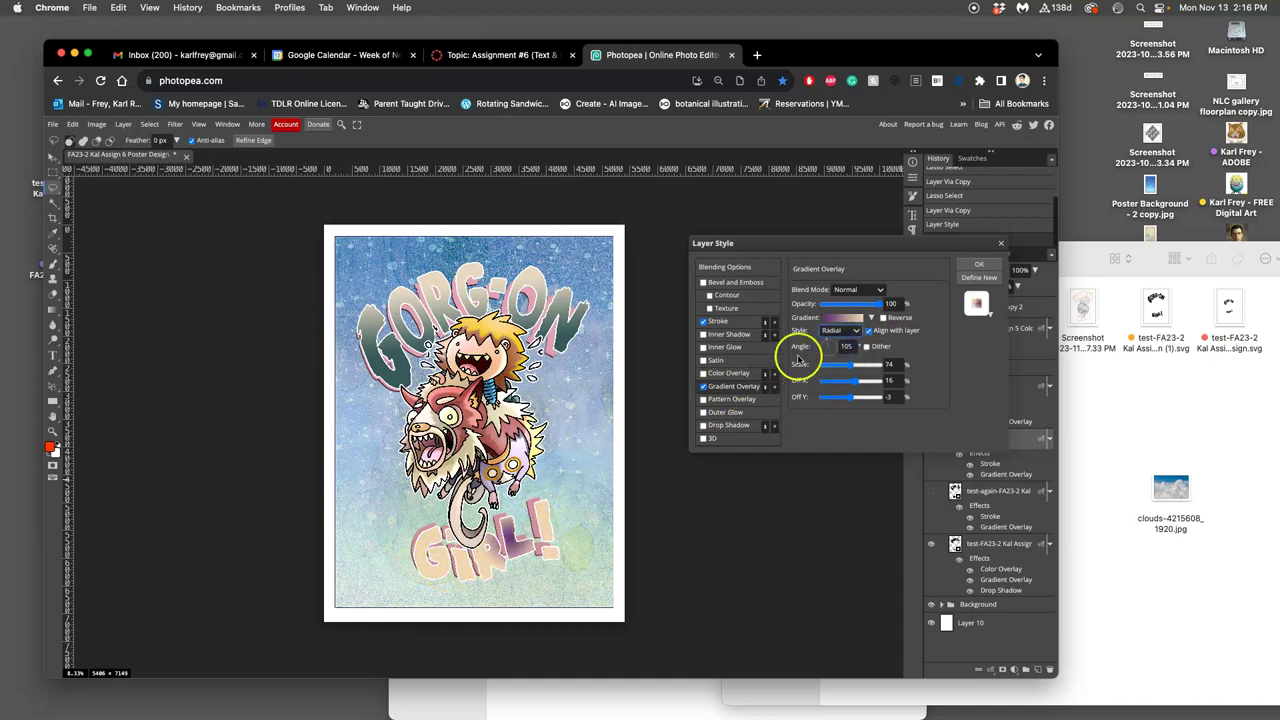
left_click(850, 331)
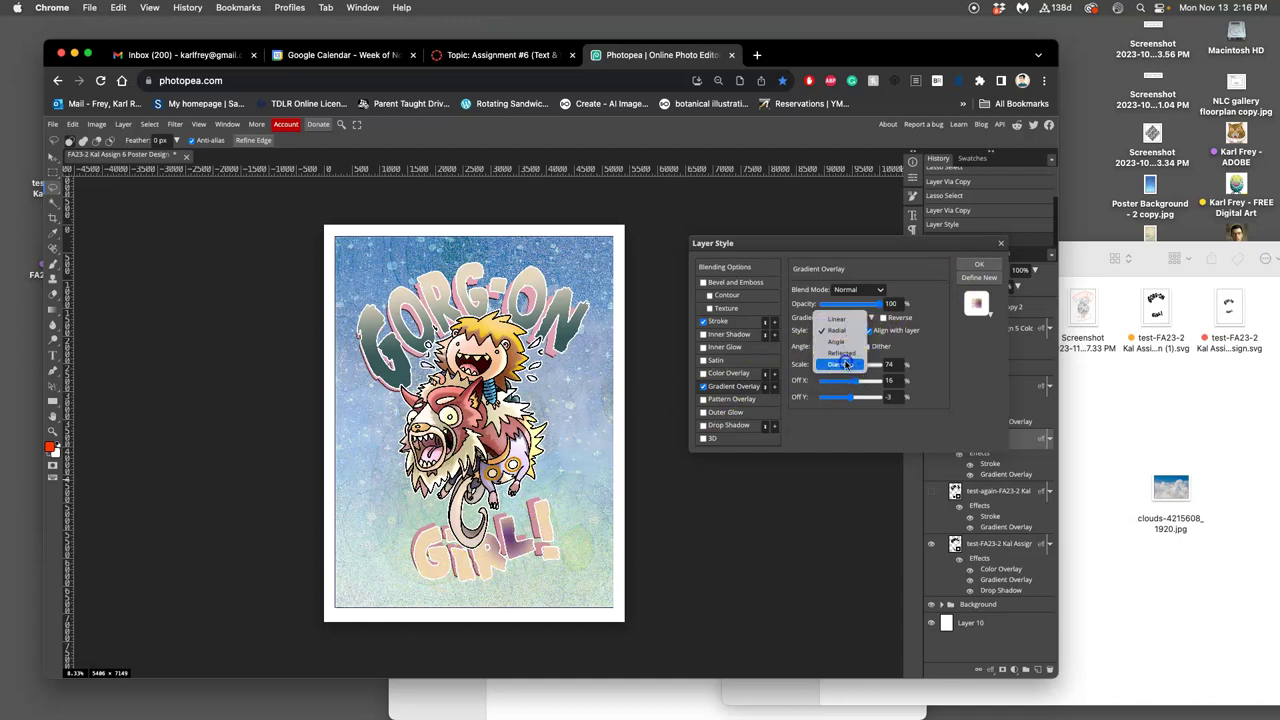
left_click(845, 364)
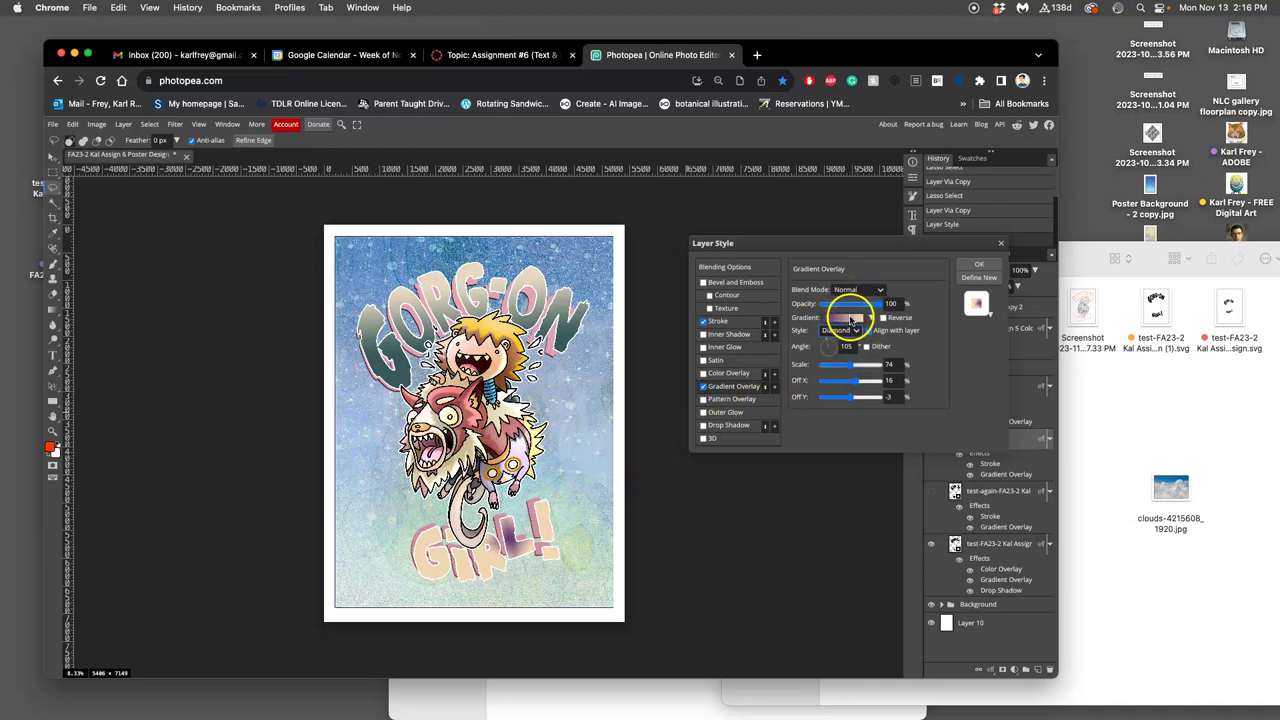
Step: Review the purple-to-peach gradient unchanged and set the style back to Linear
left_click(850, 318)
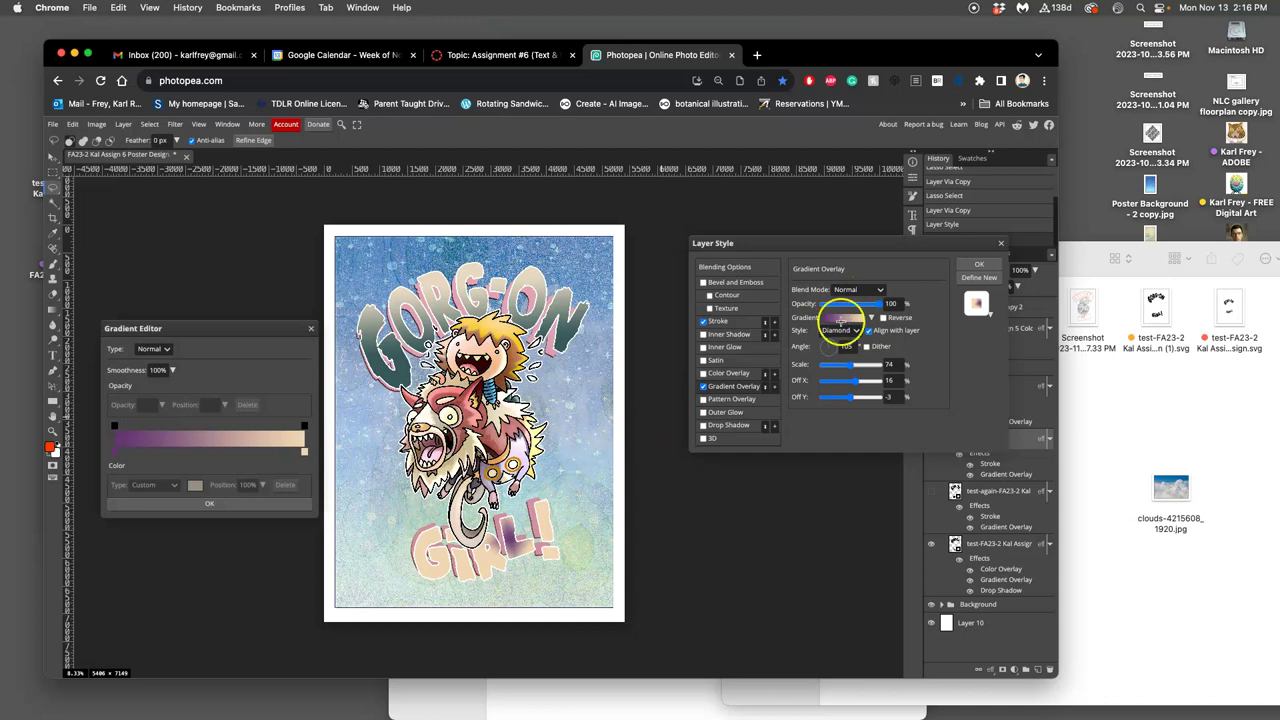
left_click(209, 503)
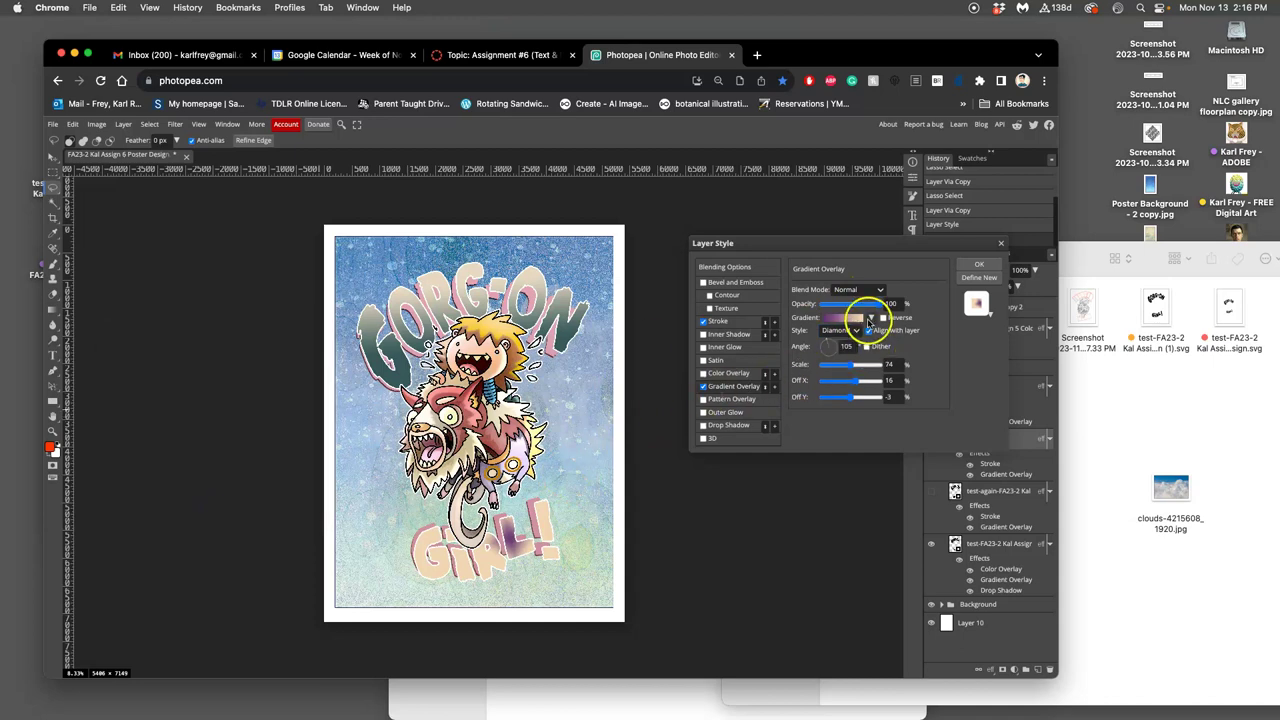
left_click(871, 318)
left_click(855, 318)
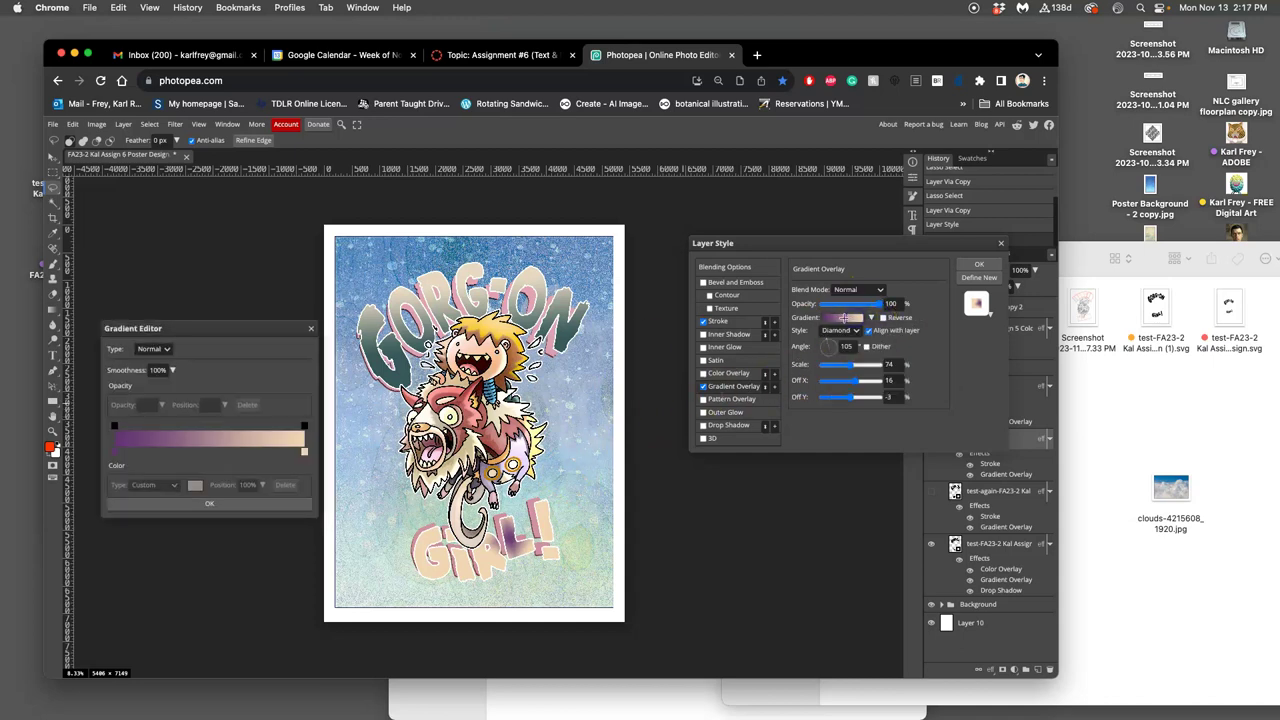
left_click(237, 505)
left_click(852, 330)
left_click(838, 286)
left_click(729, 386)
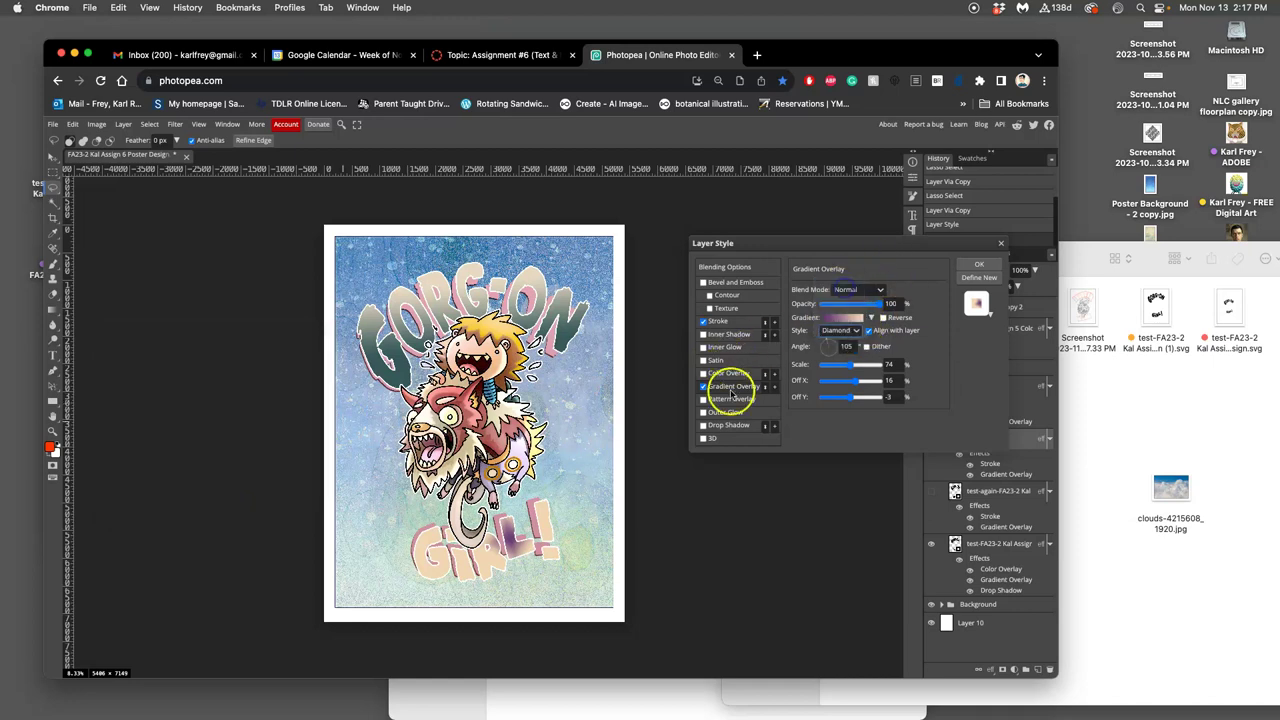
Step: Apply the gradient overlay style, then toggle test-FA23-2's effects off and on to compare
left_click(980, 265)
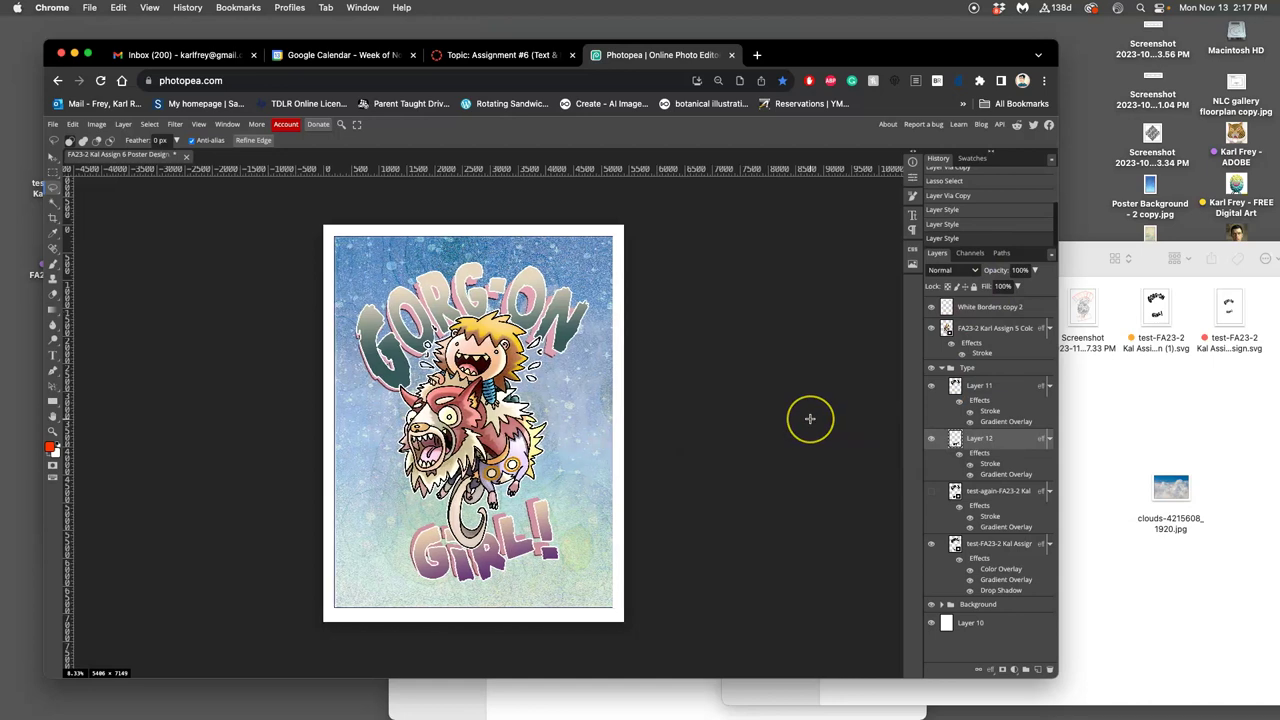
scroll(810, 418, "right", 3)
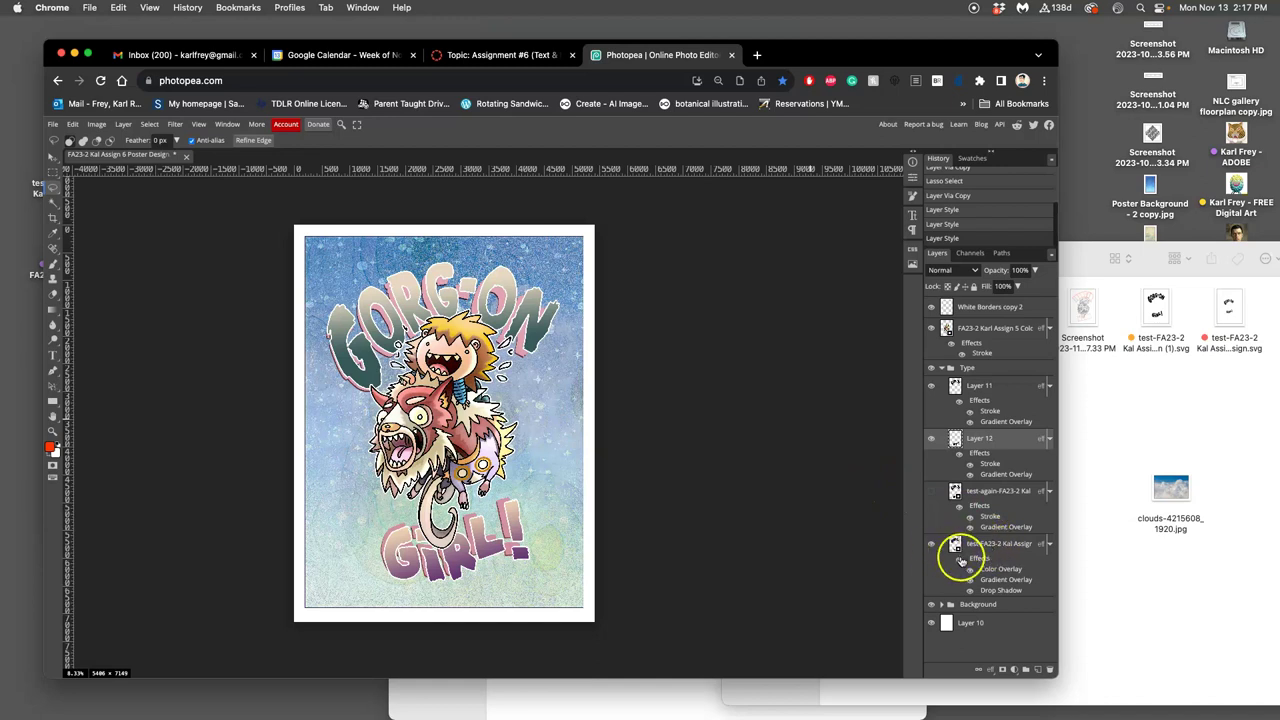
left_click(961, 560)
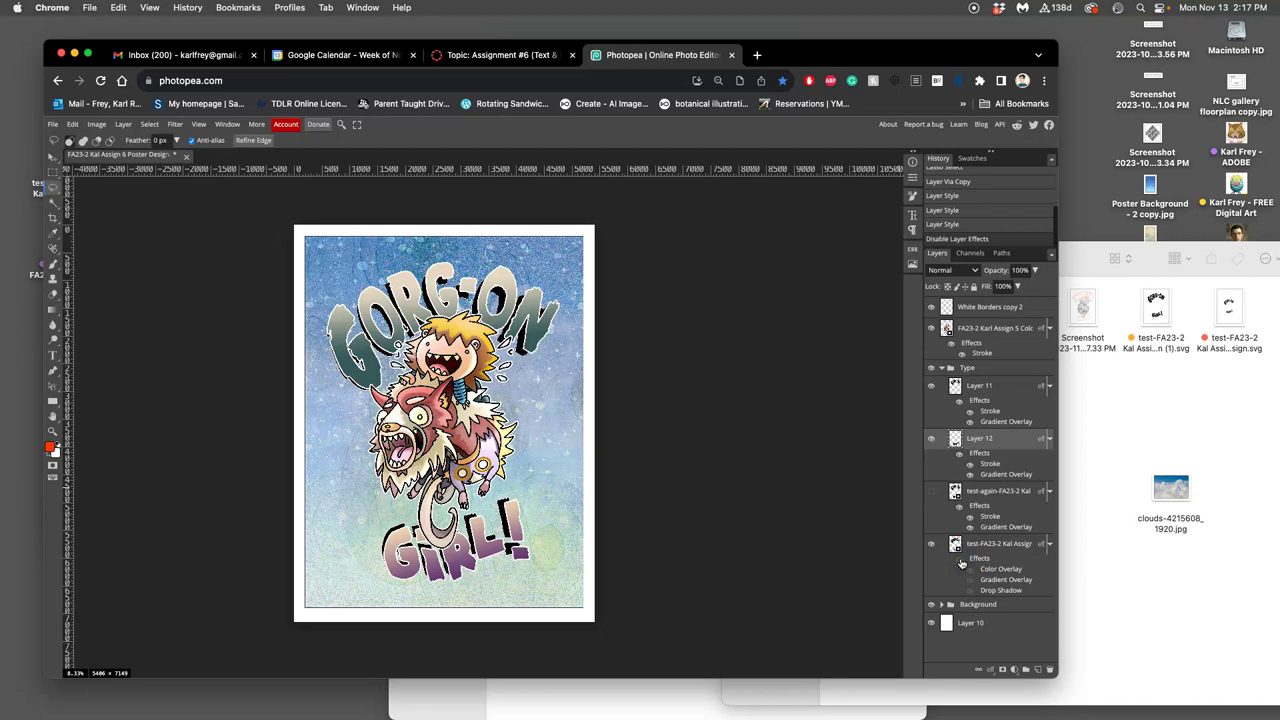
left_click(961, 562)
left_click(961, 562)
left_click(961, 562)
left_click(958, 560)
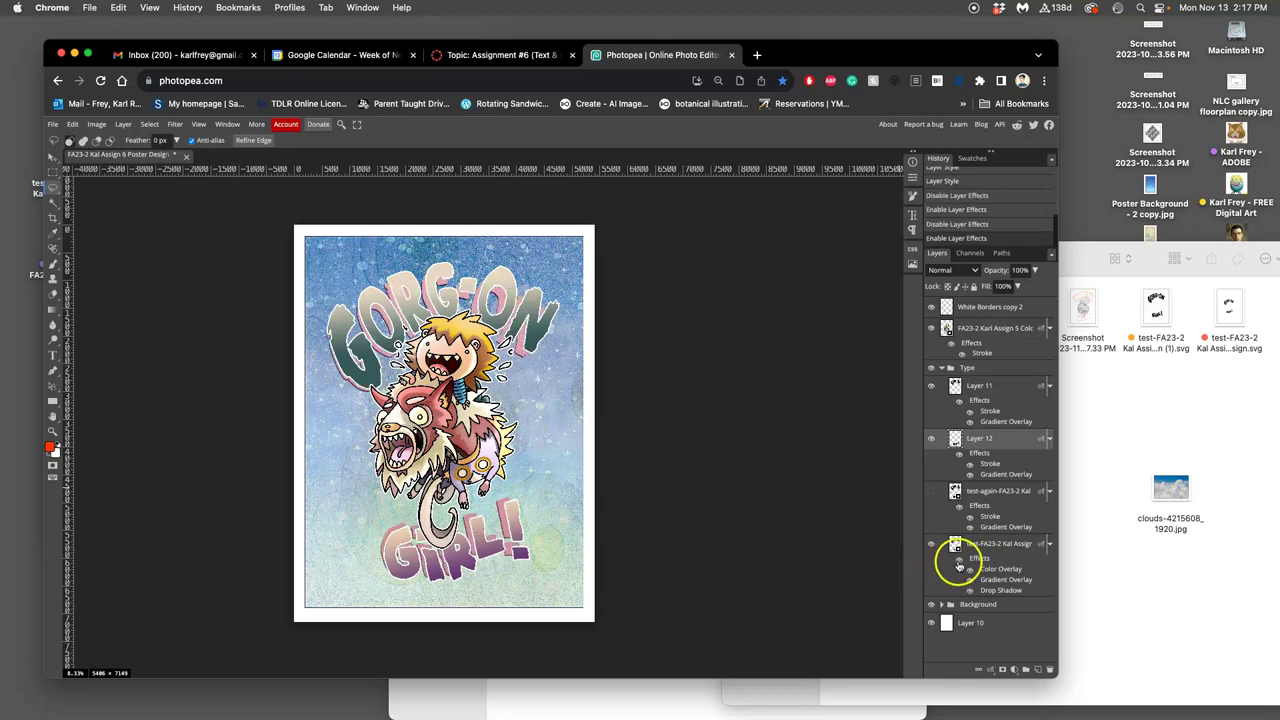
left_click(984, 549)
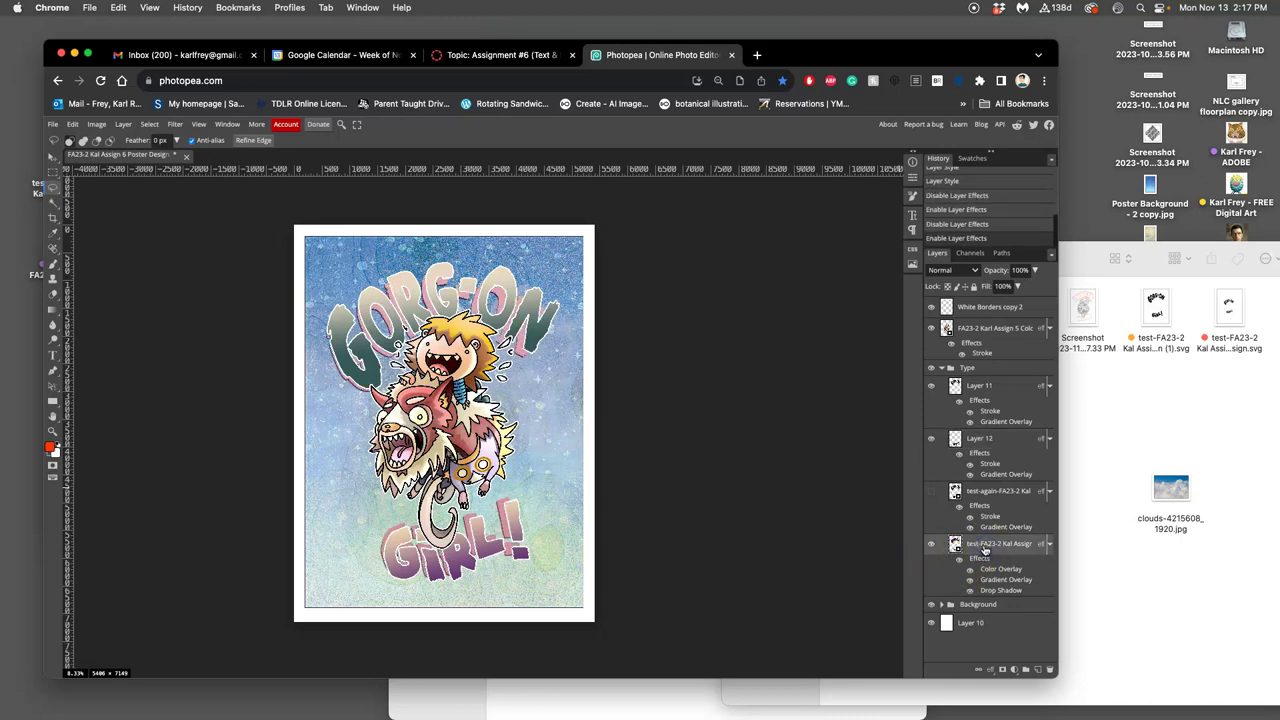
left_click(913, 533)
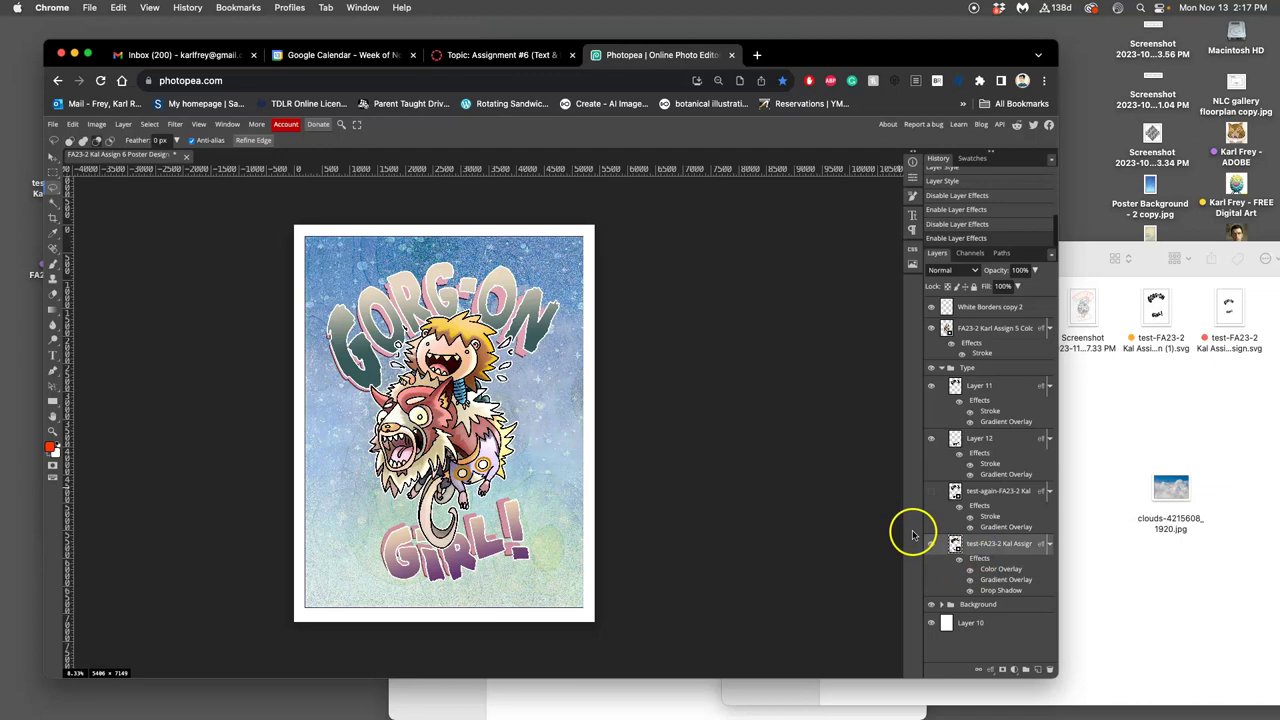
Step: Scale the test lettering layer up slightly to about 494% with Free Transform and commit
key("ctrl+t")
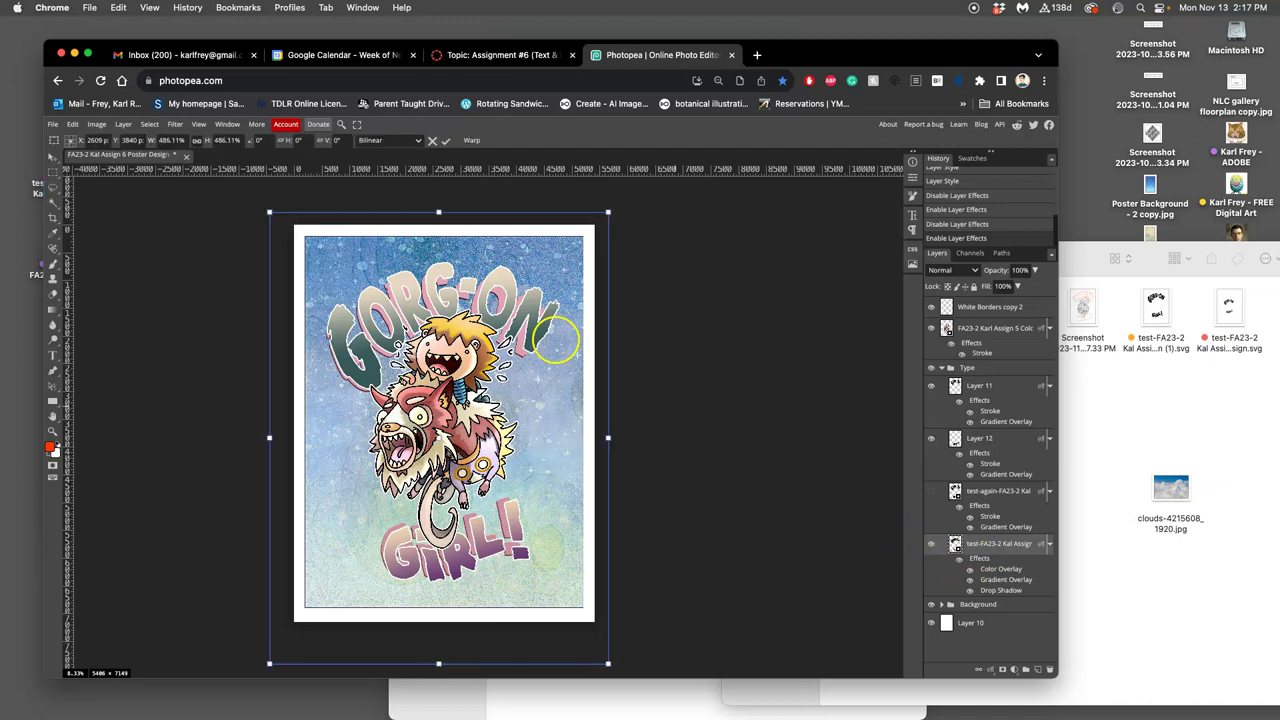
right_click(317, 260)
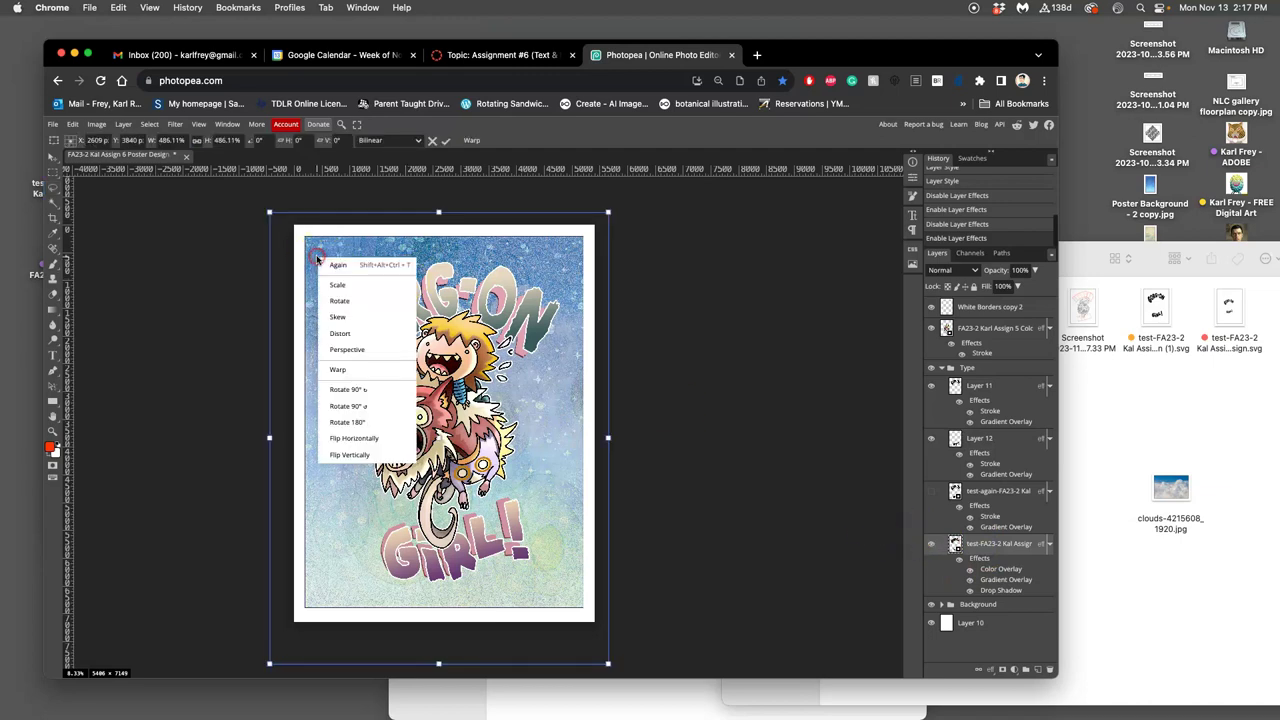
left_click(265, 212)
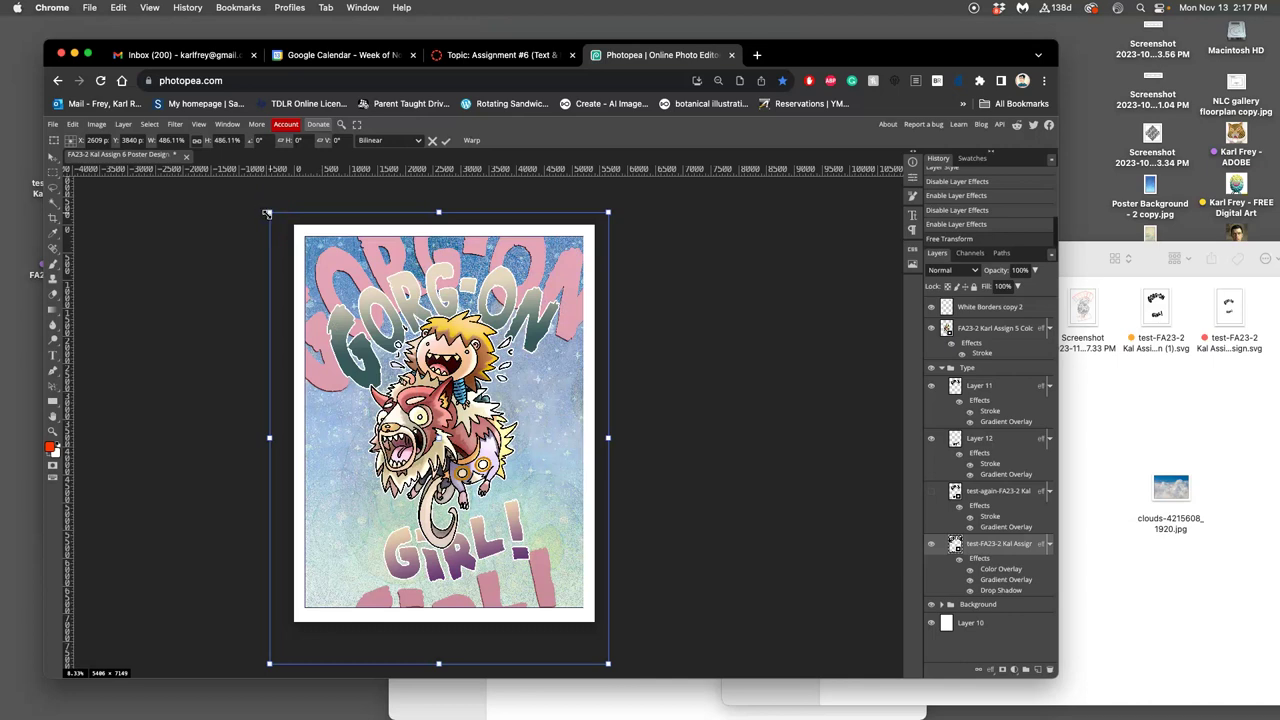
left_click_drag(267, 213, 264, 212)
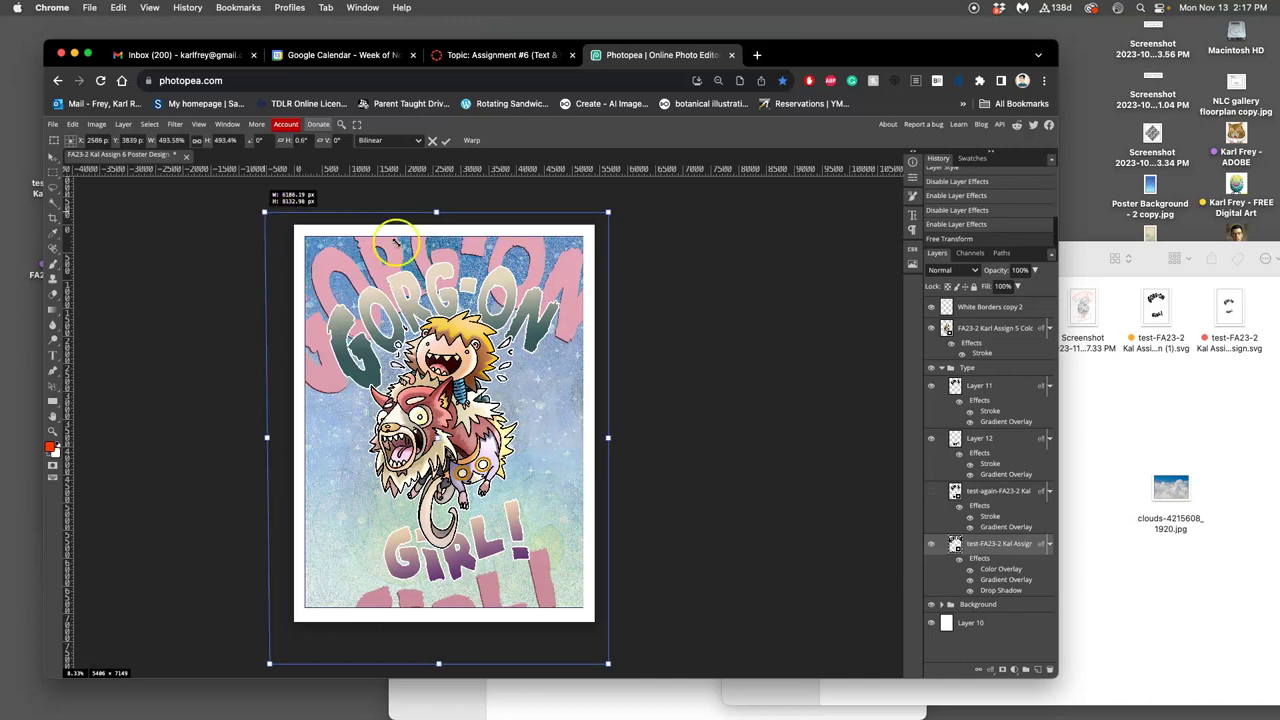
left_click(945, 226)
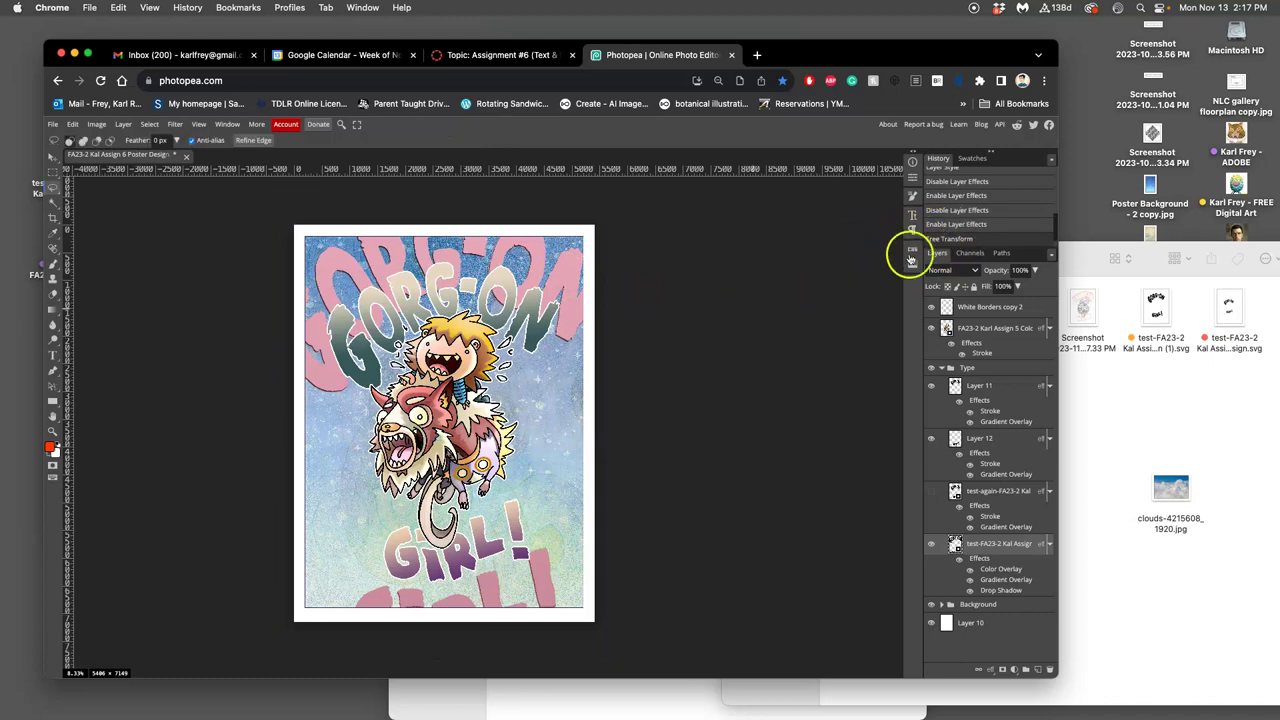
Step: Step History back to Disable Layer Effects so the big lettering shows plain black
left_click(947, 226)
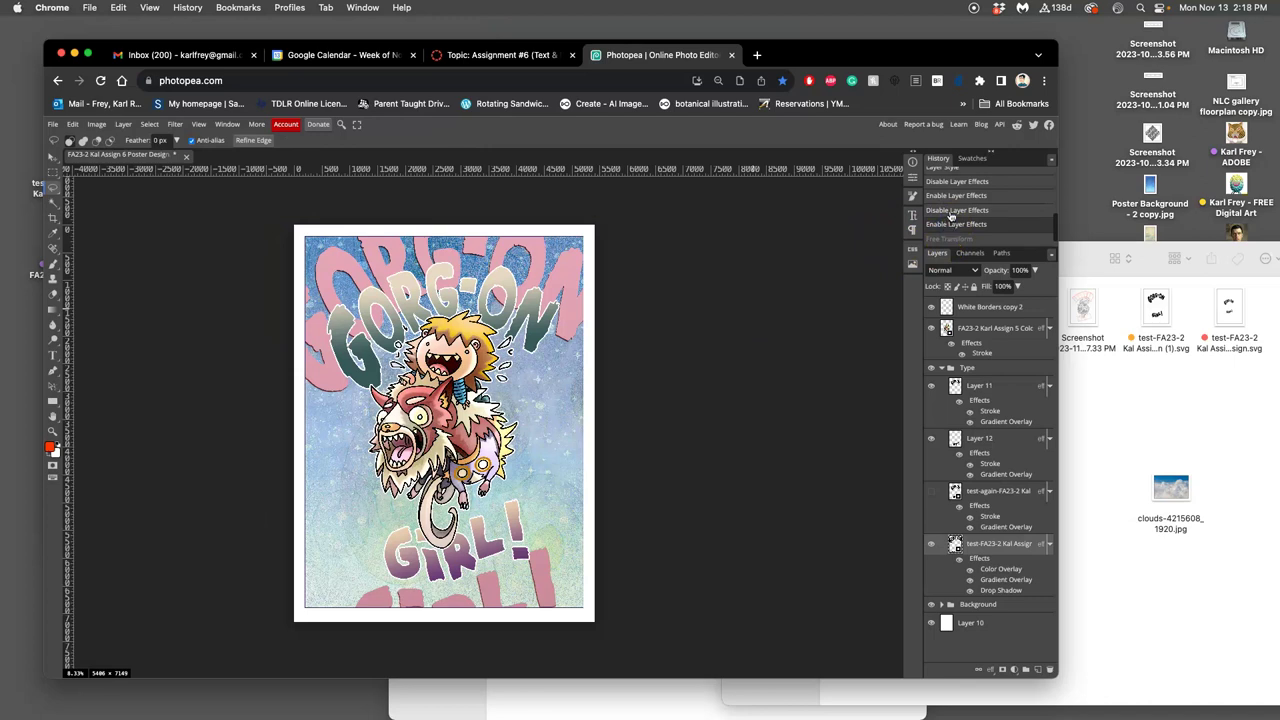
left_click(951, 210)
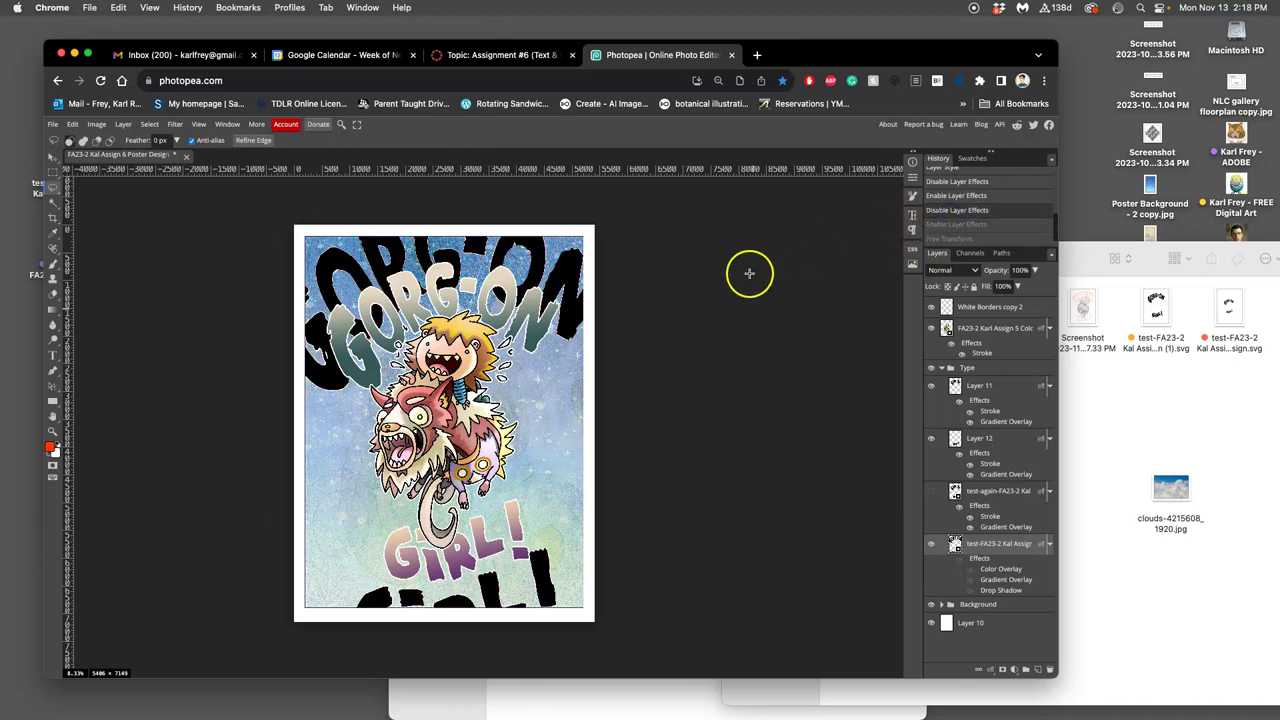
scroll(751, 271, "up", 5)
scroll(751, 271, "down", 8)
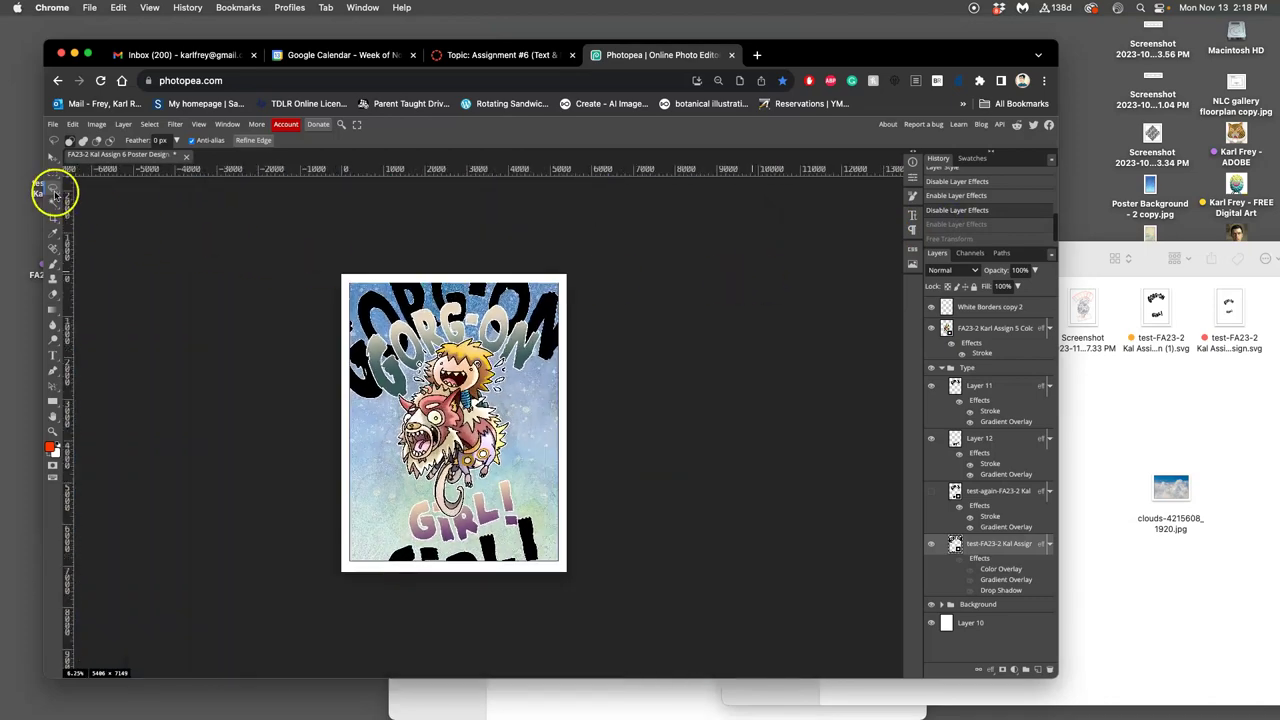
left_click(944, 226)
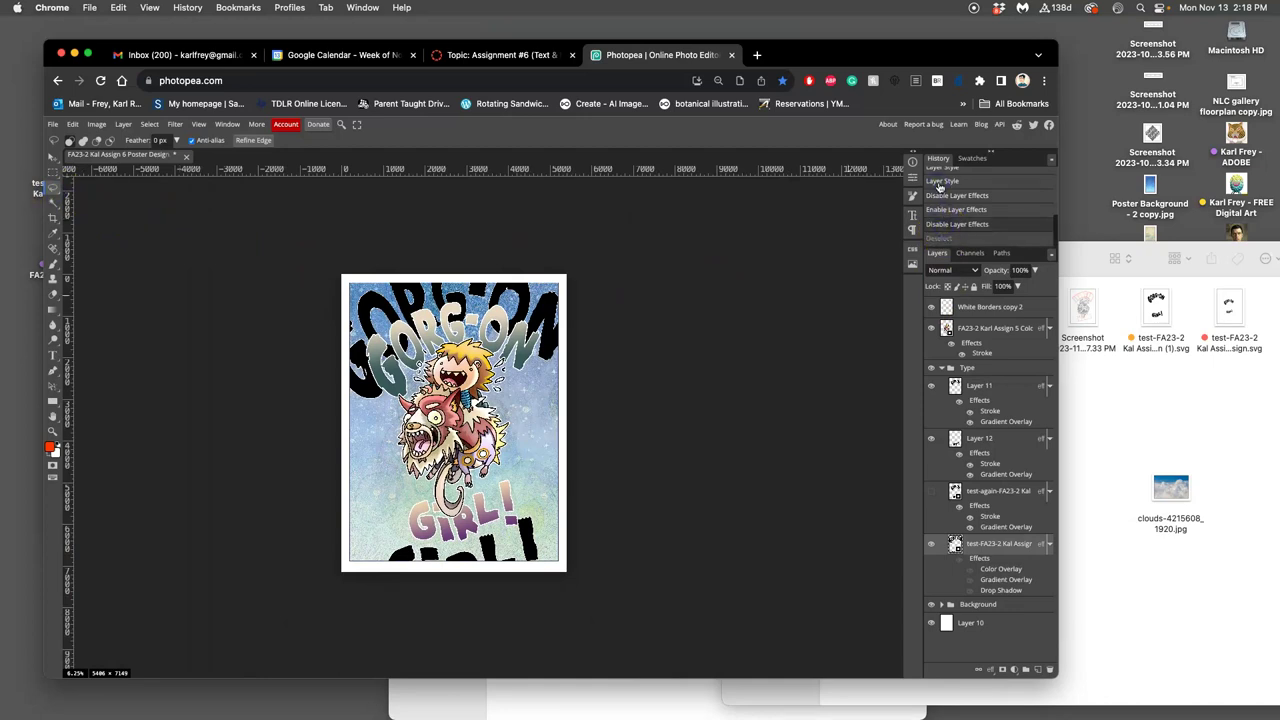
key("super+z")
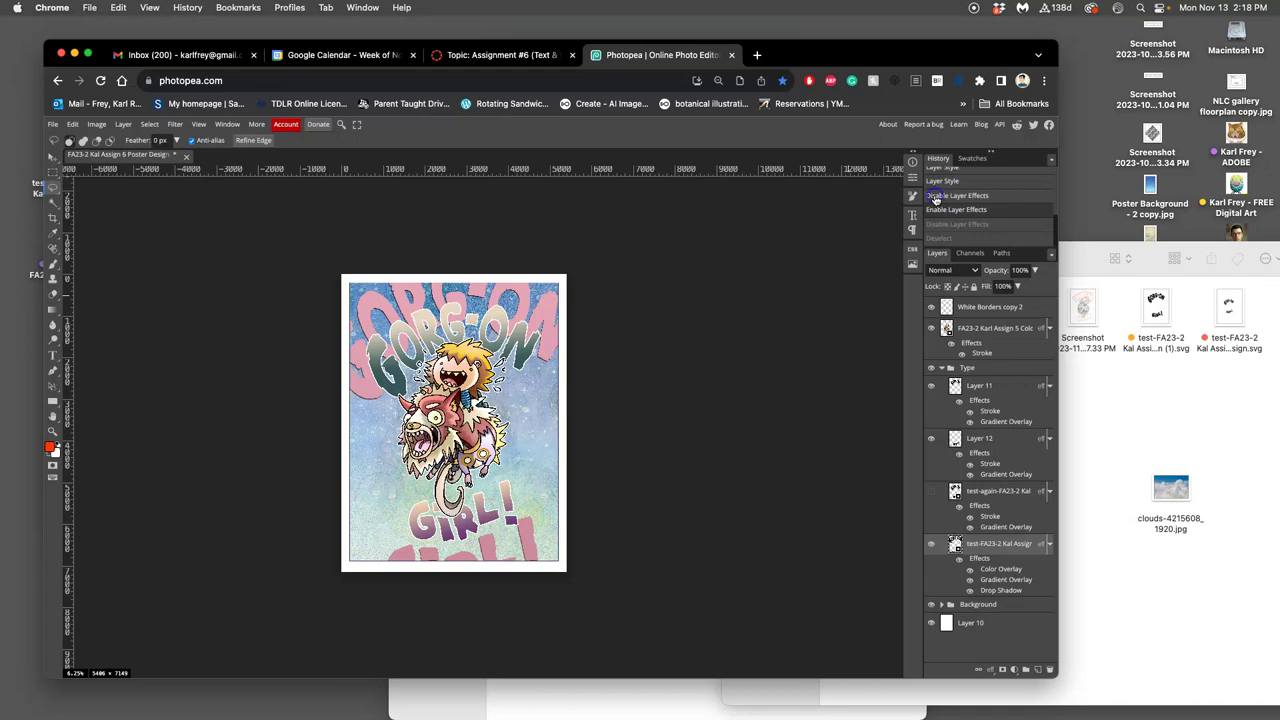
left_click(936, 197)
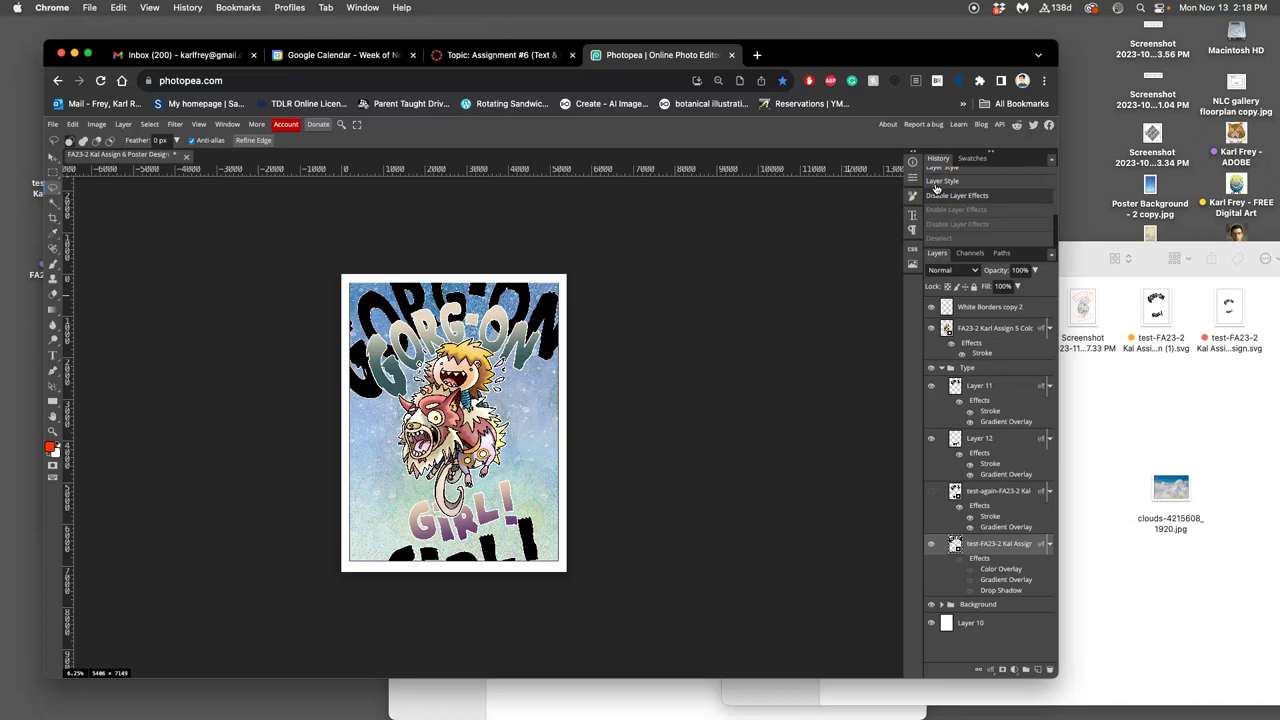
Step: Hide the test lettering layer and save the poster as a '2 - ' prefixed PSD
left_click(936, 188)
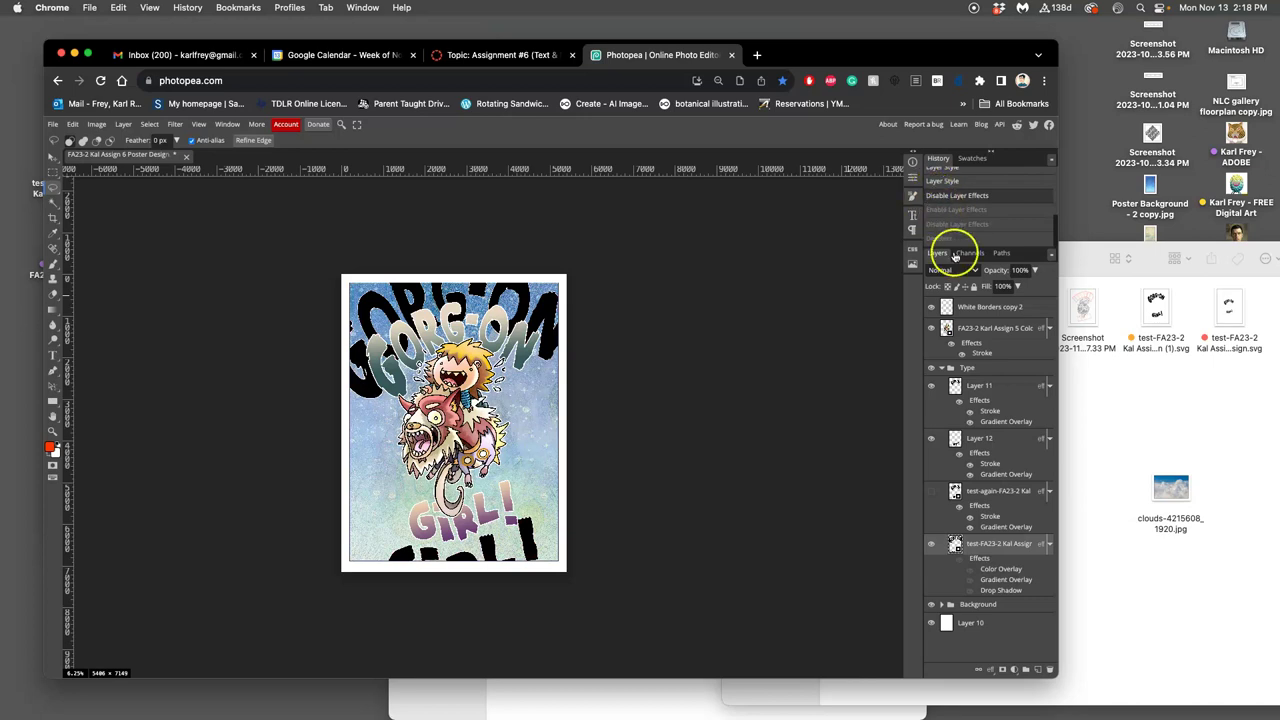
left_click(931, 544)
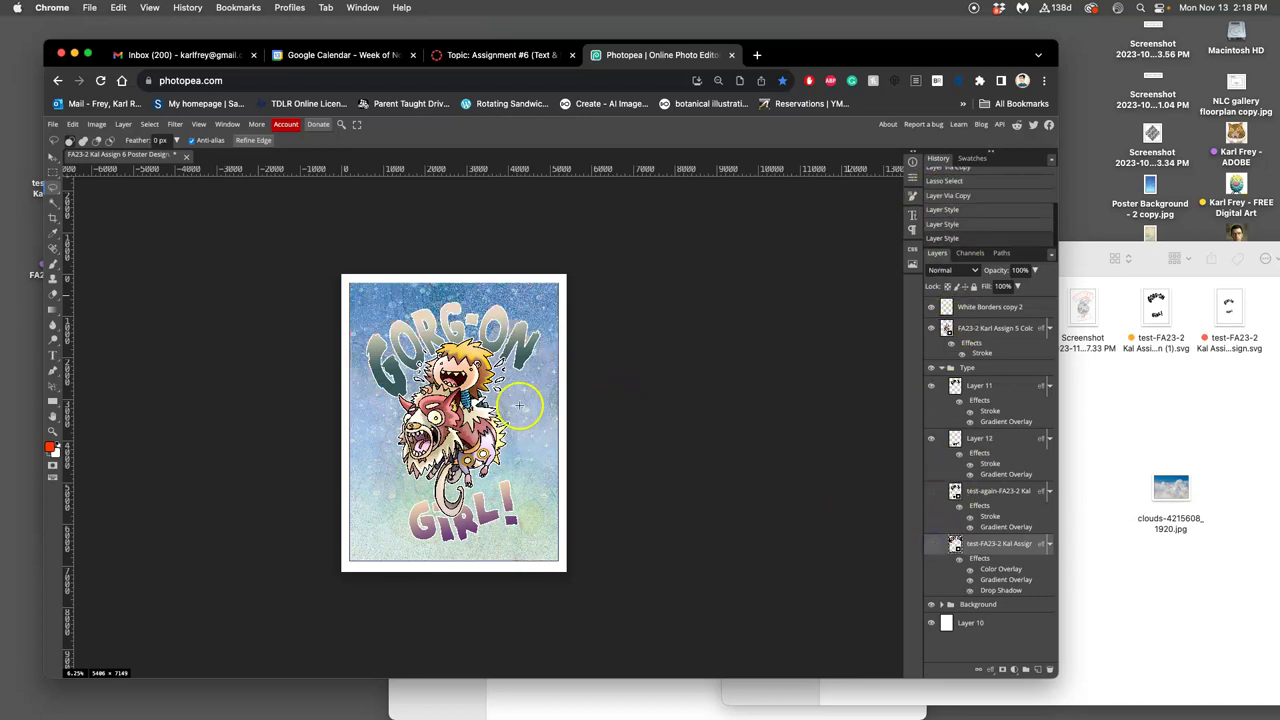
left_click(59, 128)
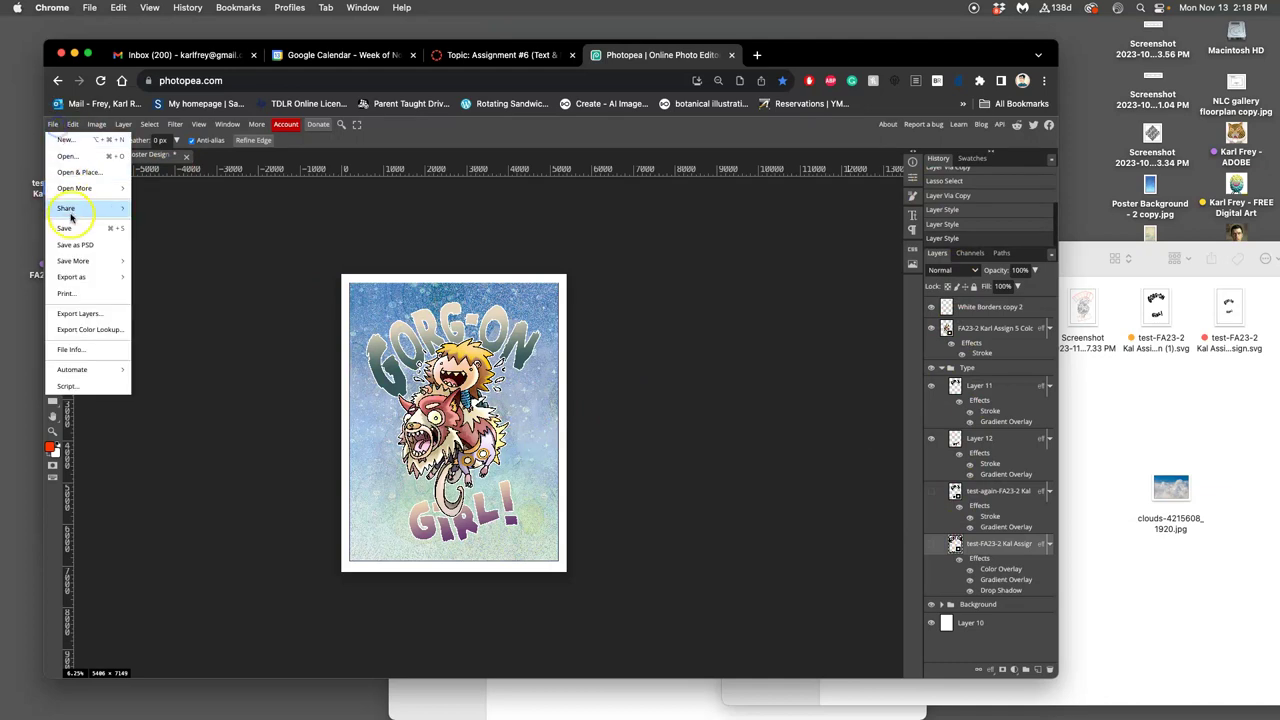
left_click(75, 242)
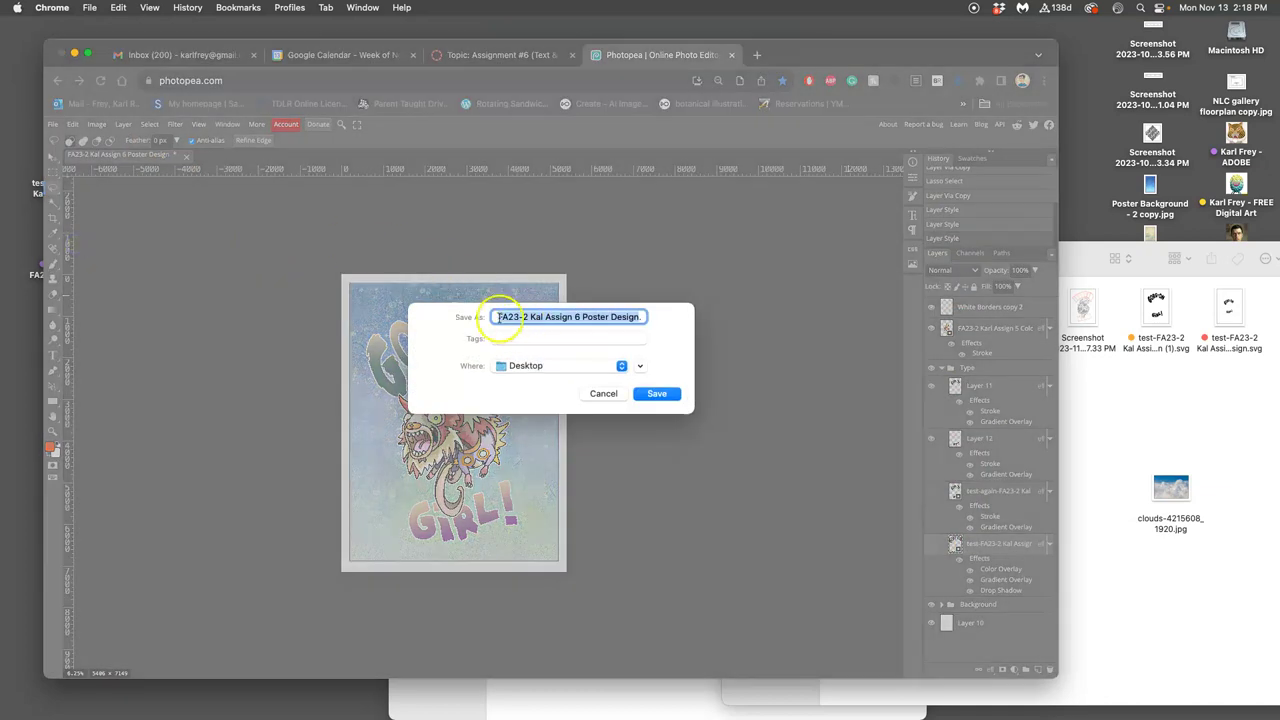
left_click(499, 317)
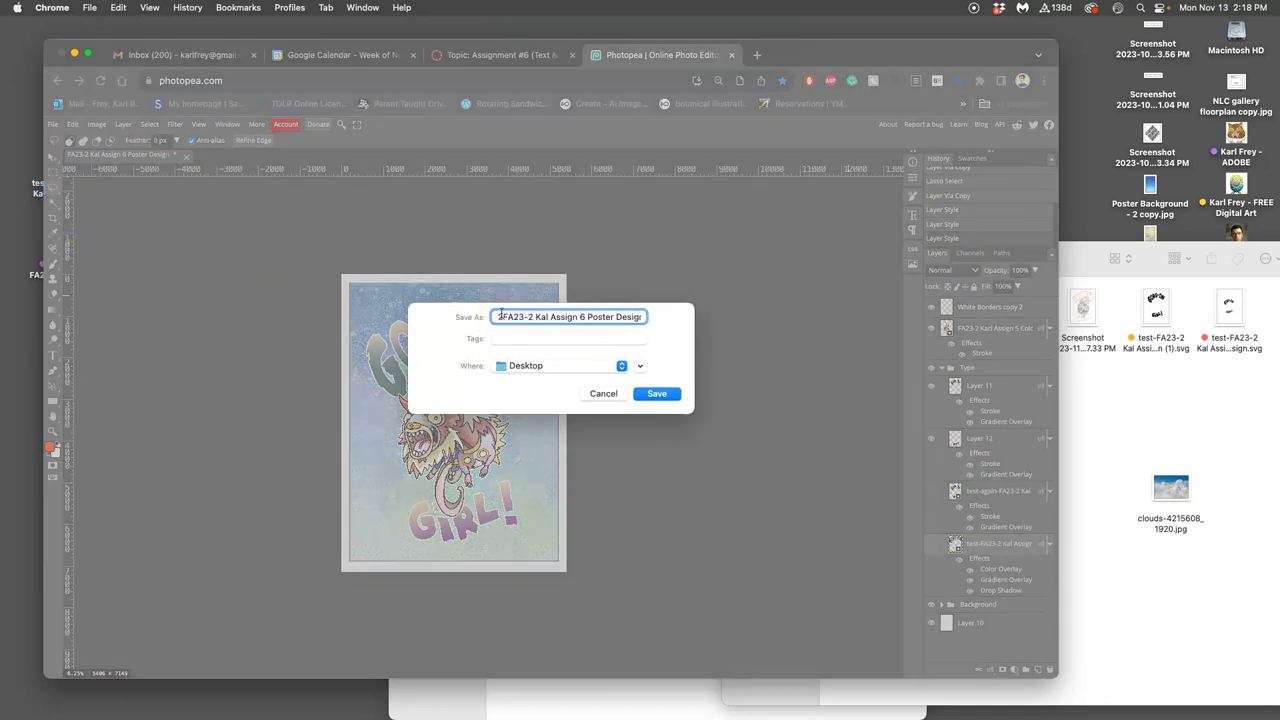
type("1-")
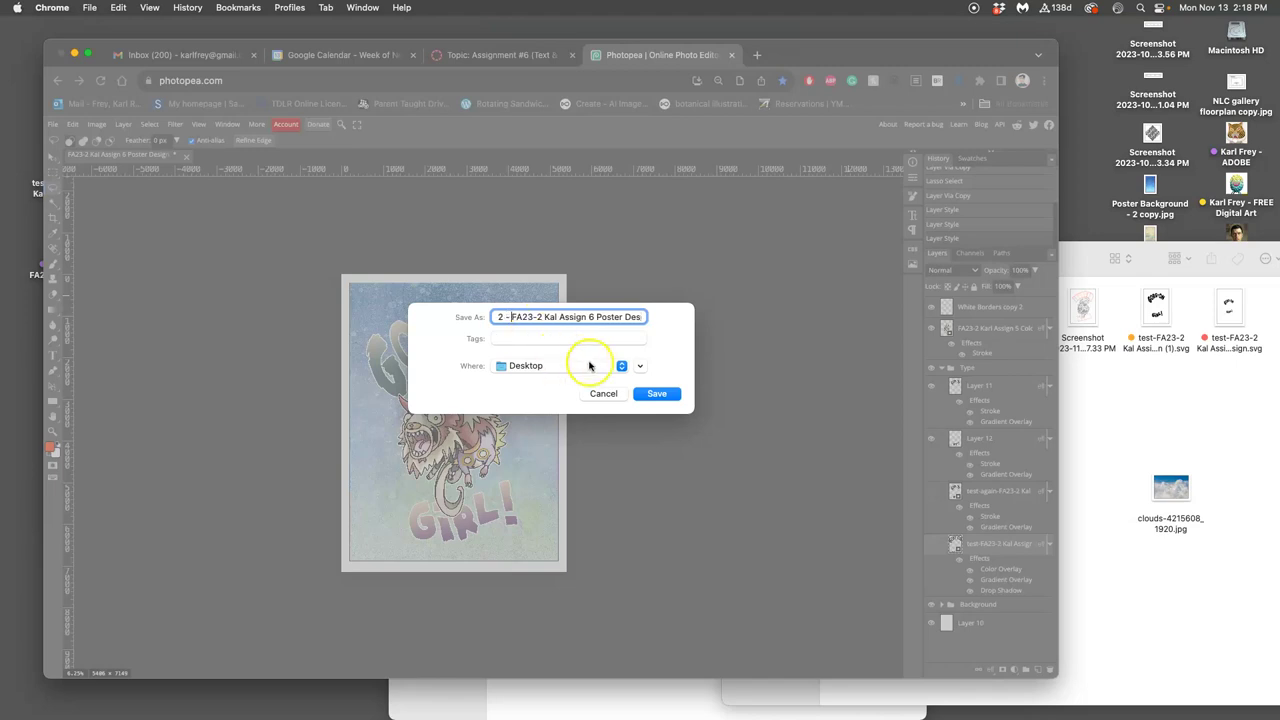
left_click(656, 393)
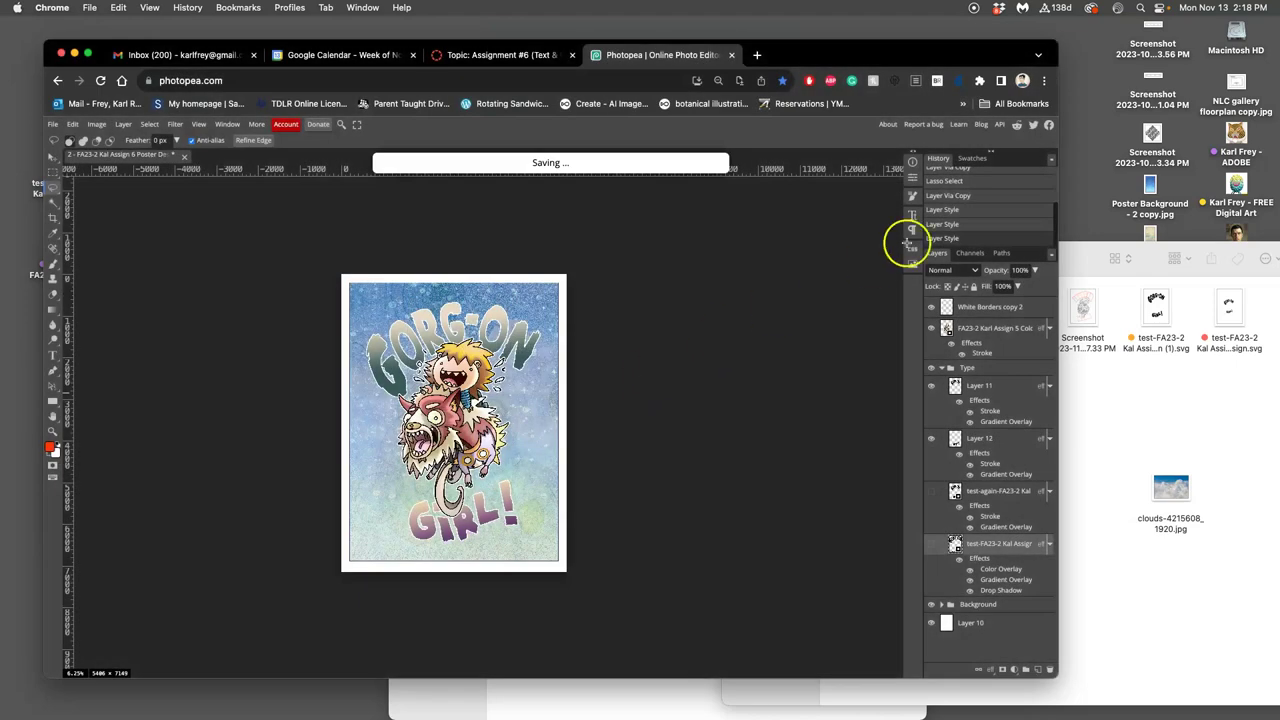
Step: Close the open poster document in Photopea
left_click(1063, 248)
left_click_drag(1063, 248, 806, 412)
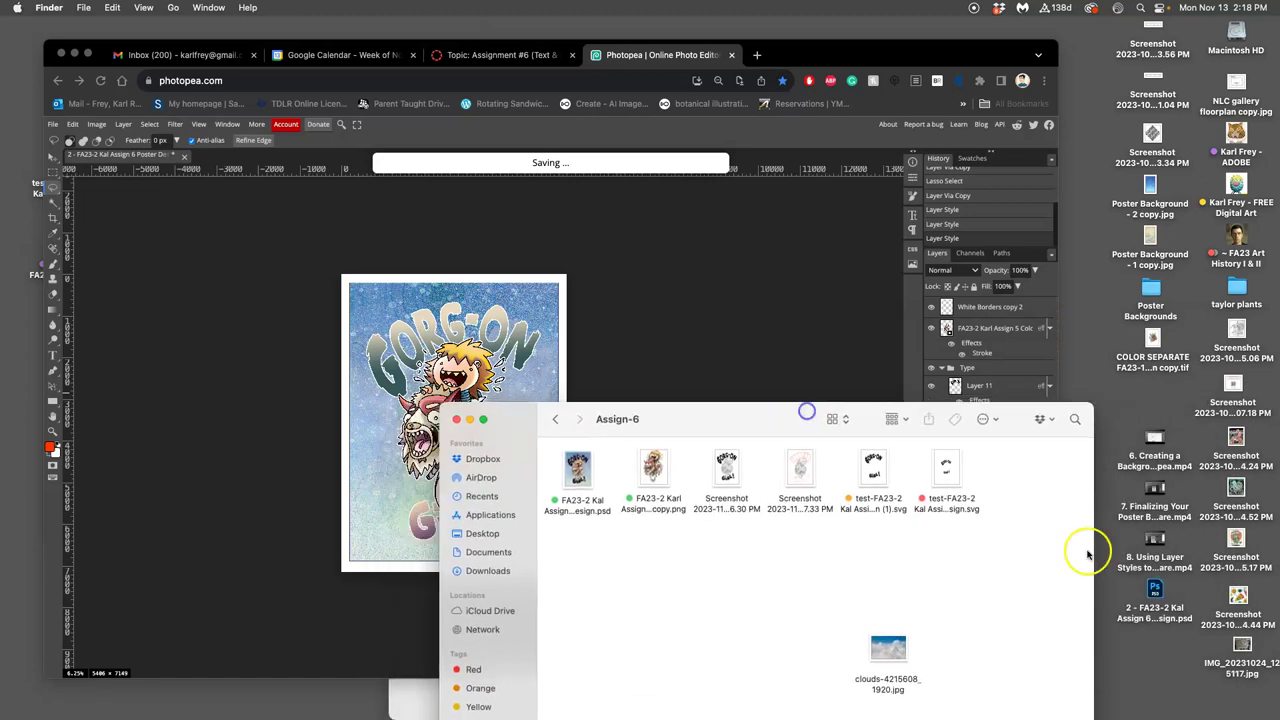
left_click(771, 343)
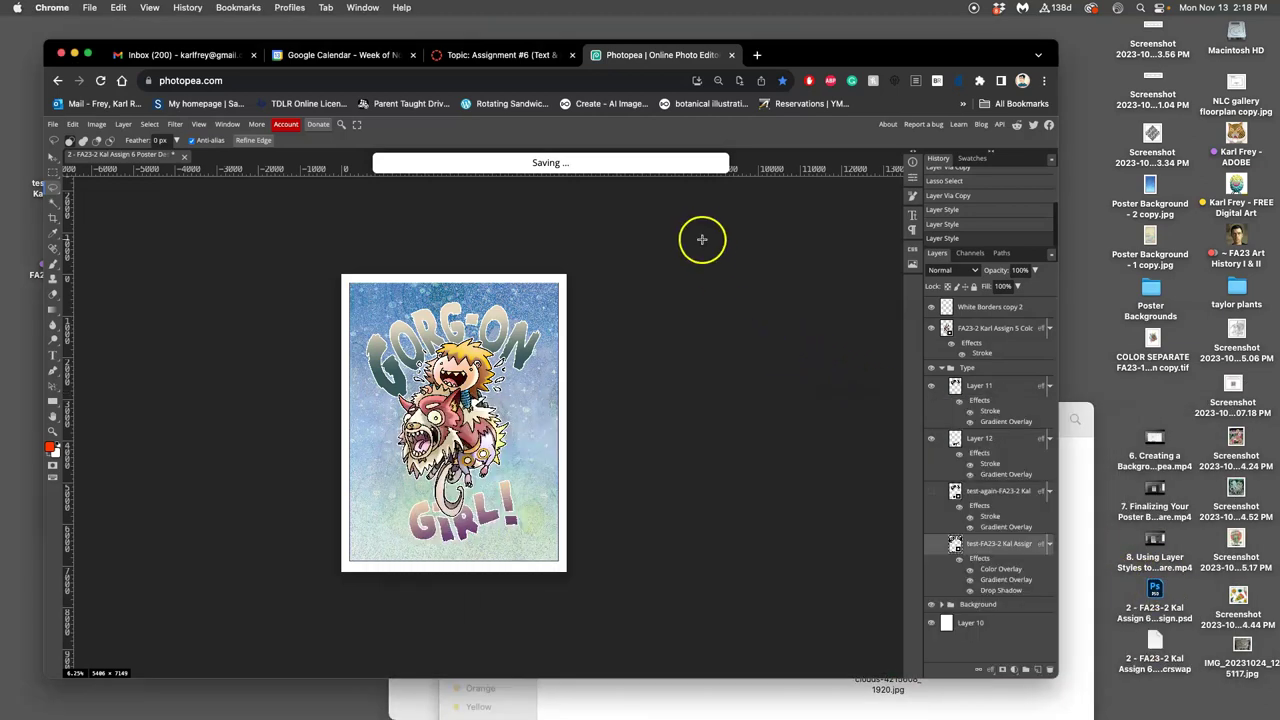
left_click(1078, 448)
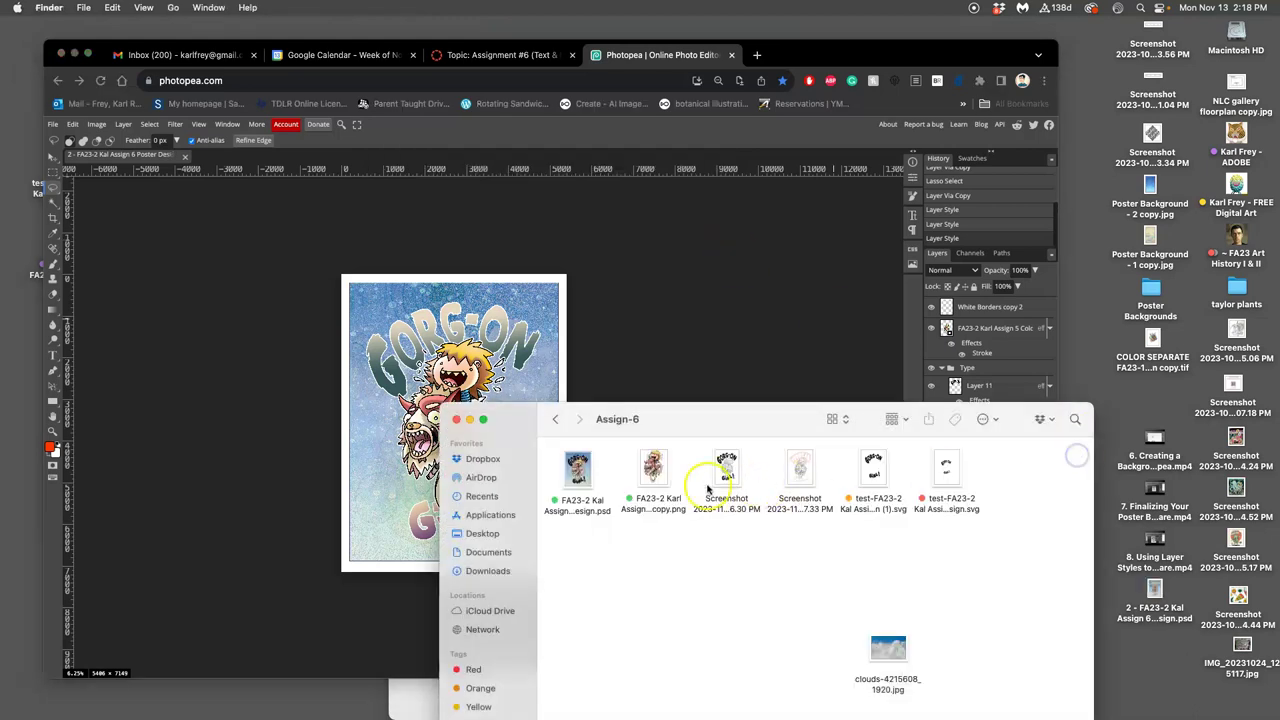
left_click(607, 357)
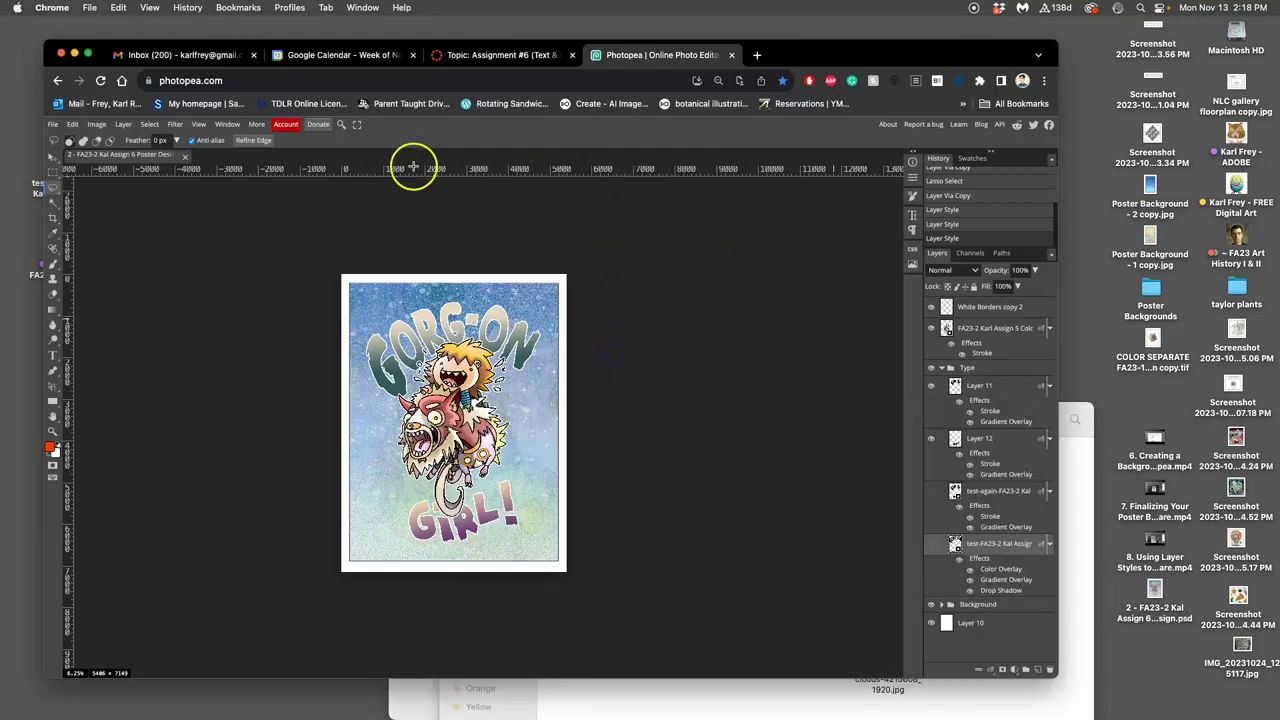
left_click(183, 158)
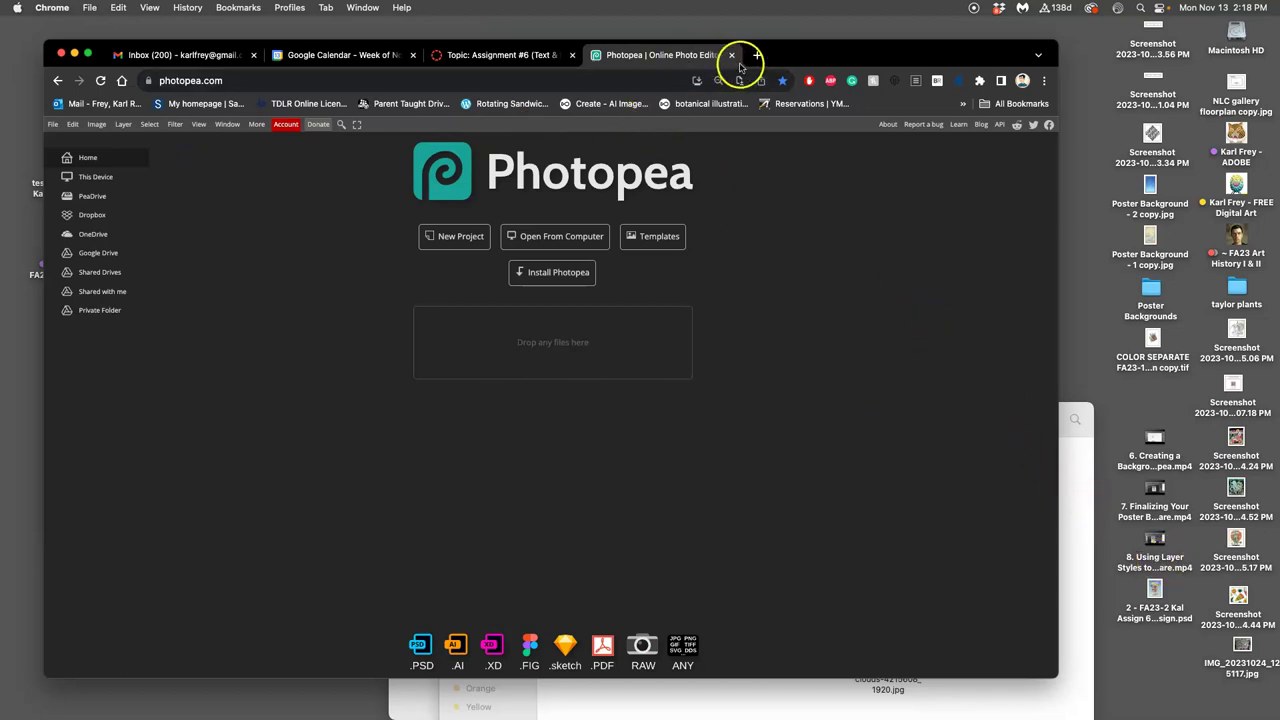
Step: Replace the old Photopea tab with a new tab loading photopea
mouse_move(816, 55)
left_mouse_down()
mouse_move(823, 35)
mouse_move(831, 72)
left_mouse_up()
left_click(760, 78)
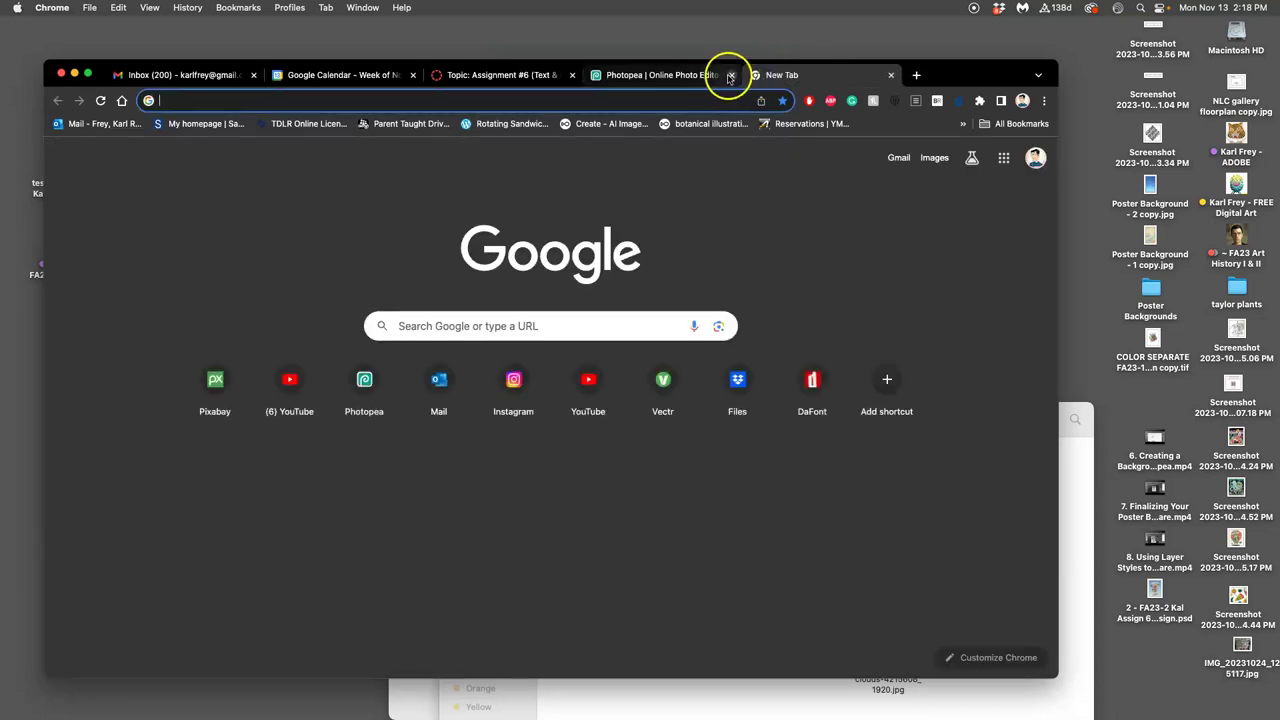
left_click(732, 75)
left_click(697, 95)
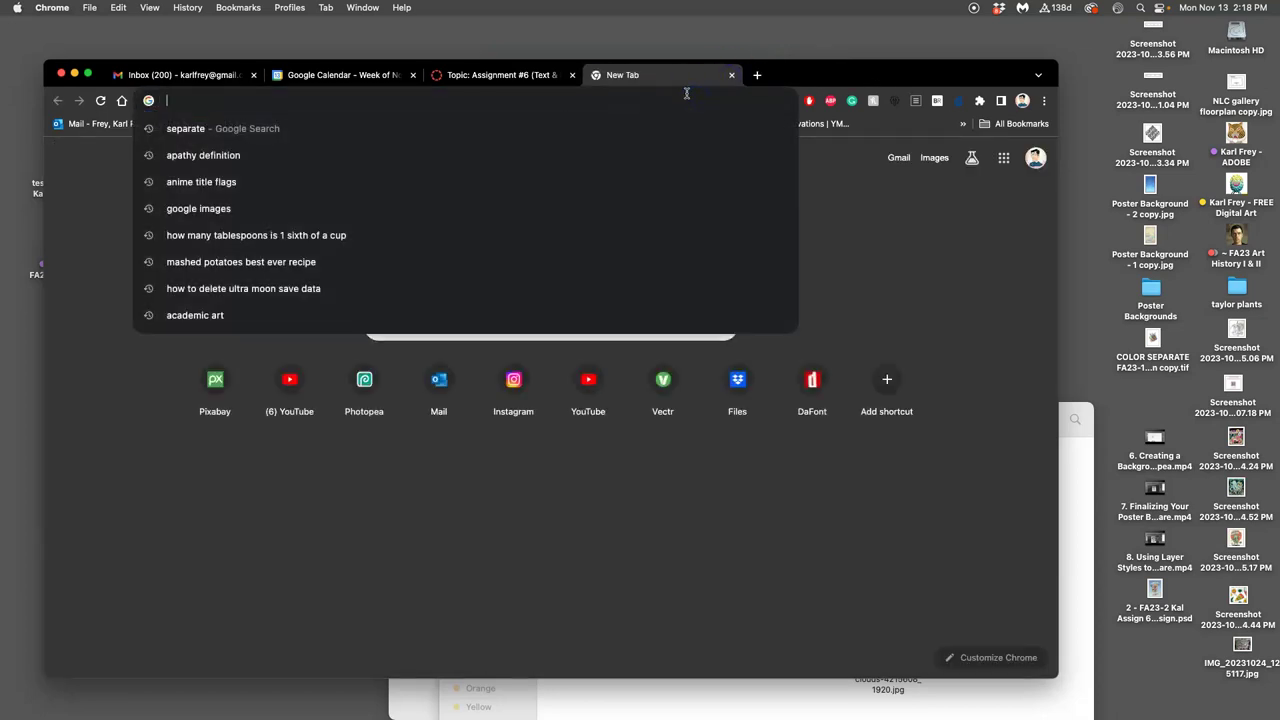
type("photopea")
key("Return")
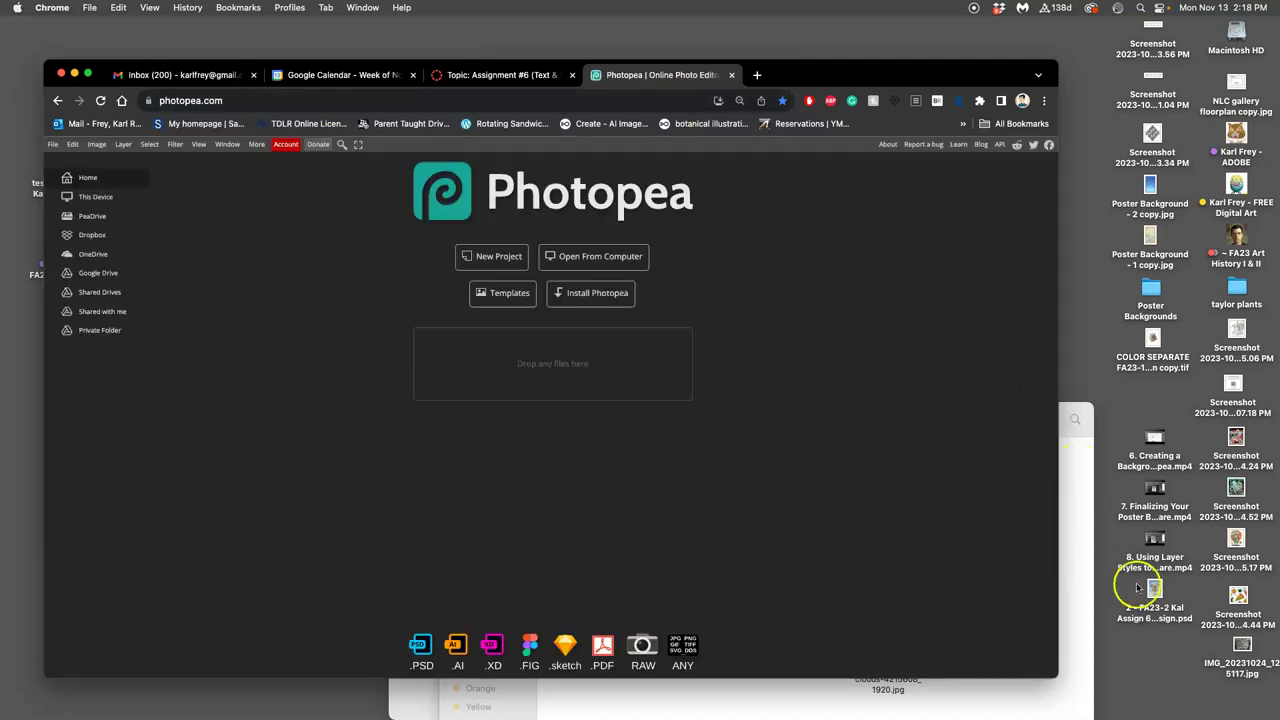
Step: Load the FA23-2 poster PSD from the Assign-6 folder and delete the black test-again layer
left_click(1077, 602)
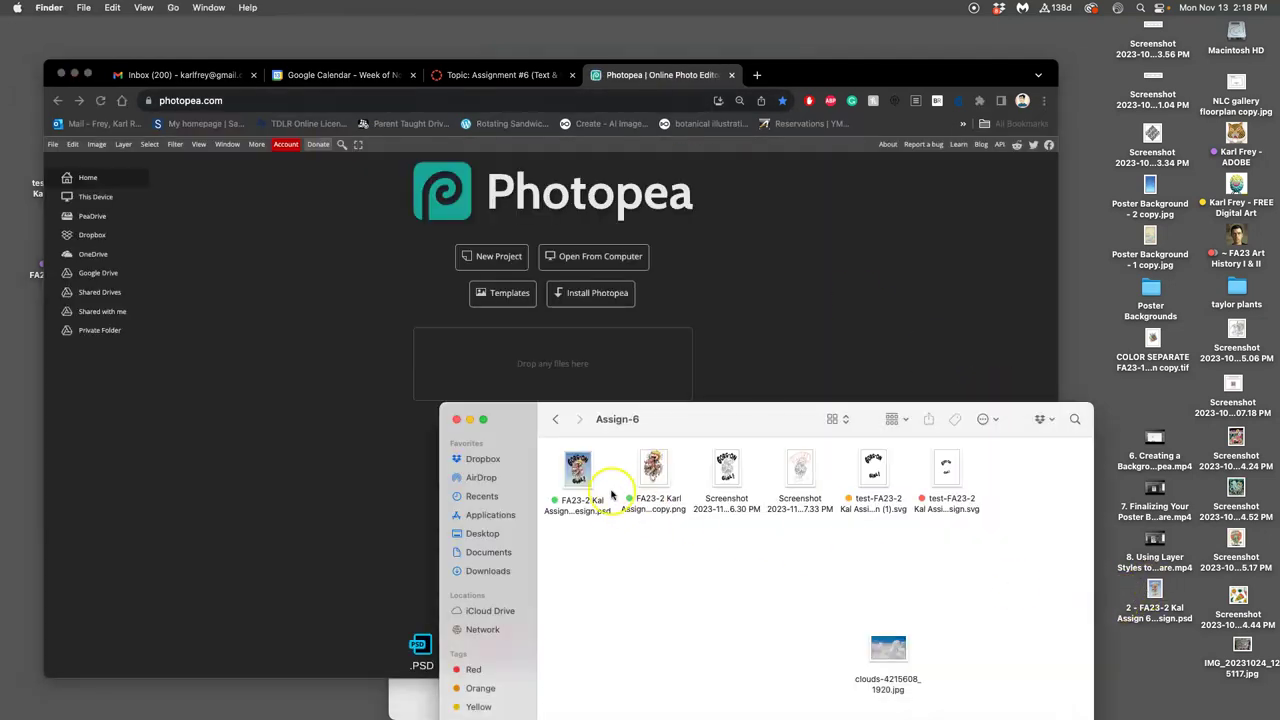
left_click_drag(603, 493, 548, 368)
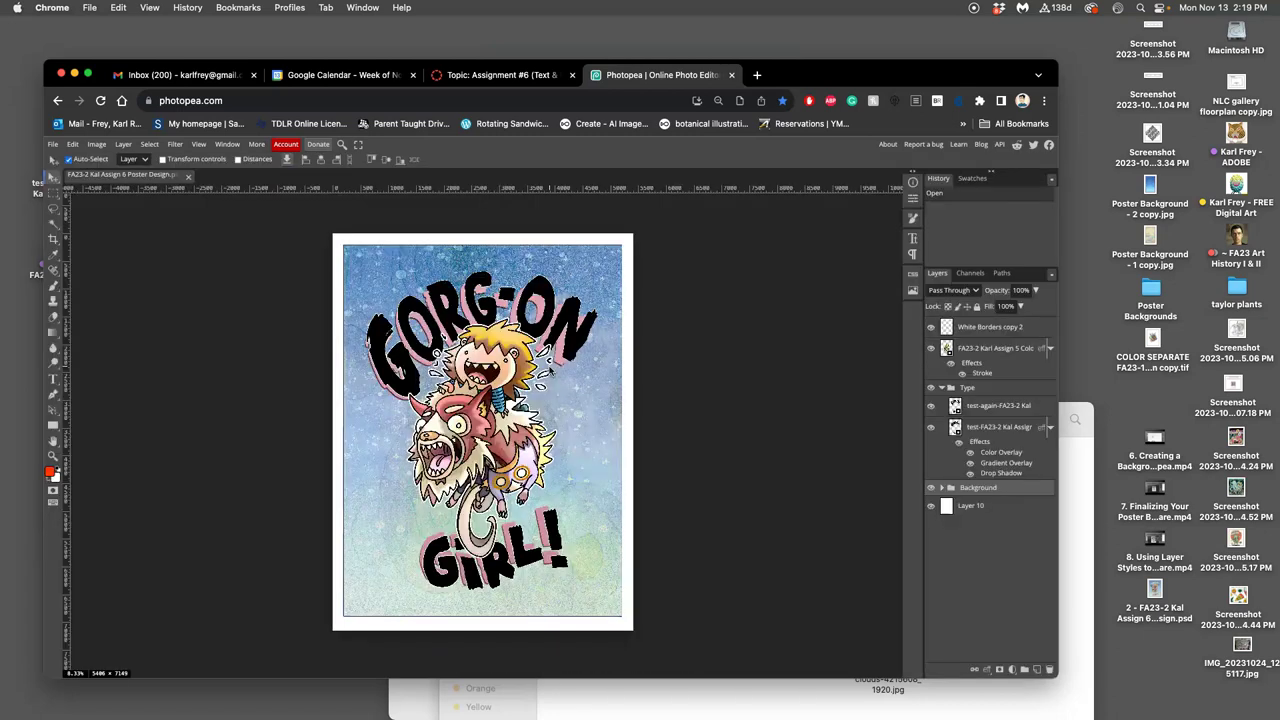
left_click(998, 413)
key("Delete")
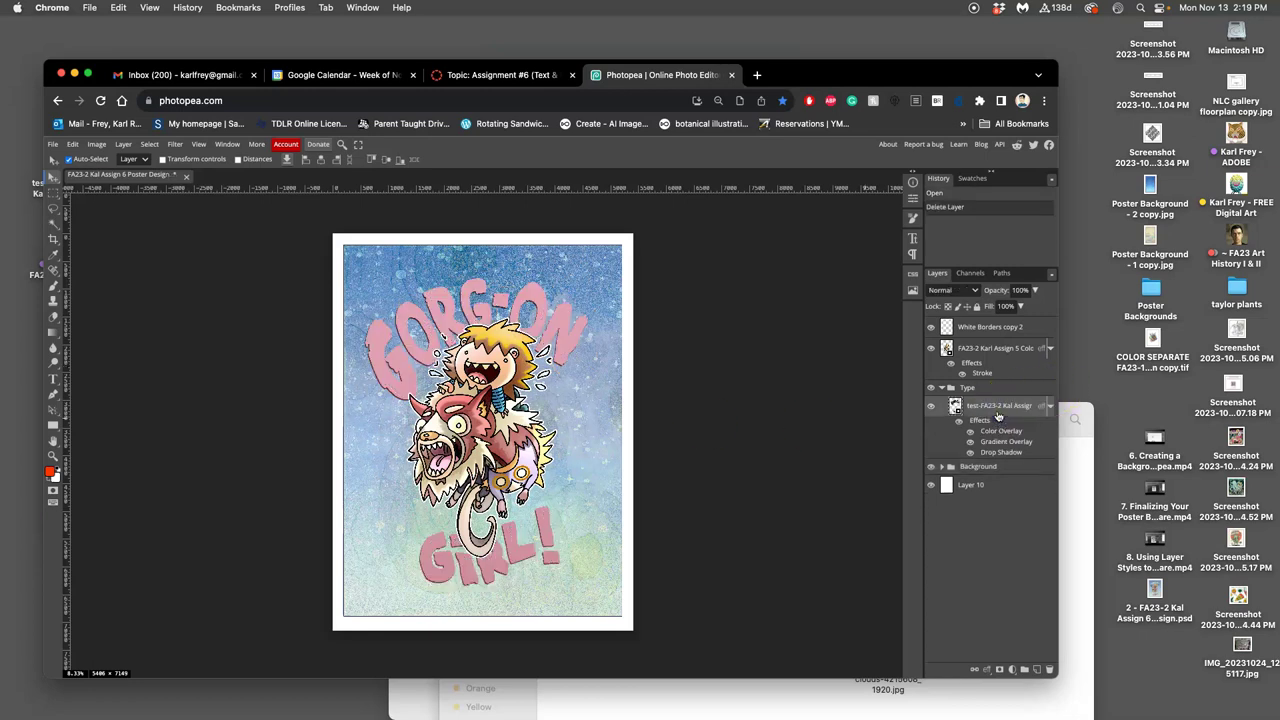
left_click(1066, 466)
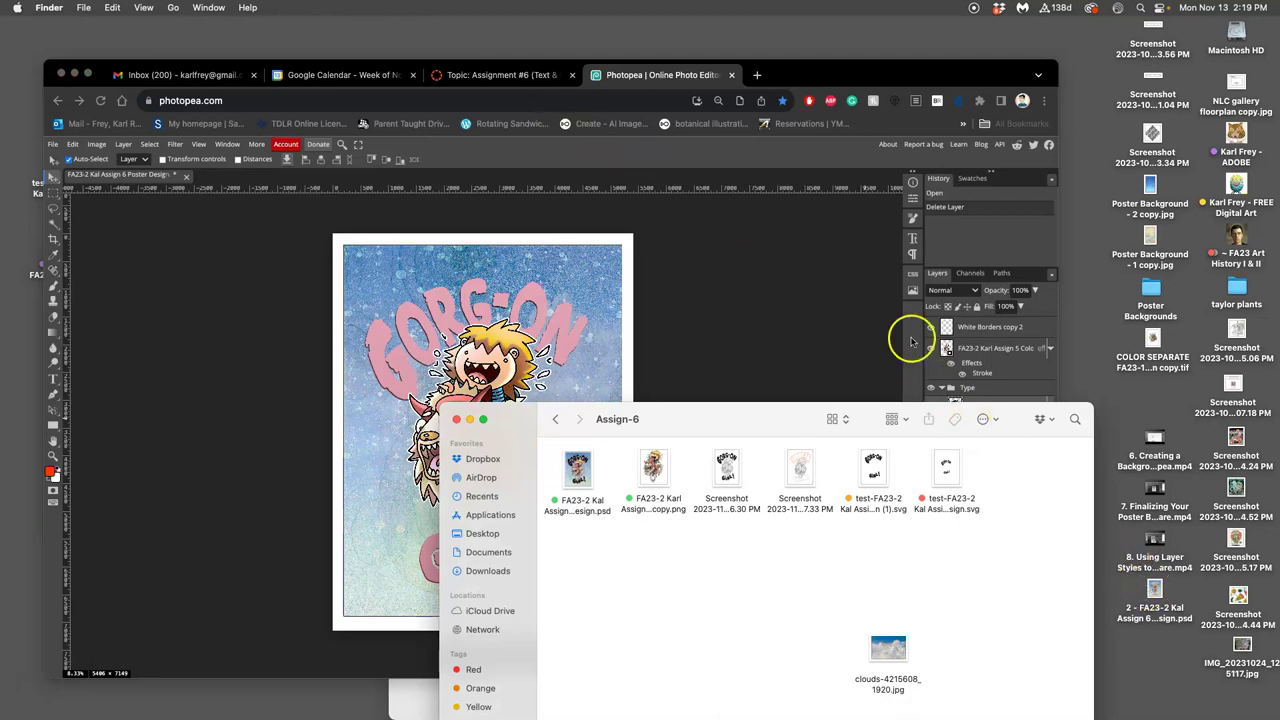
Step: Open '2 - FA23-2 poster design.psd' from the Desktop through File > Open
left_click(55, 143)
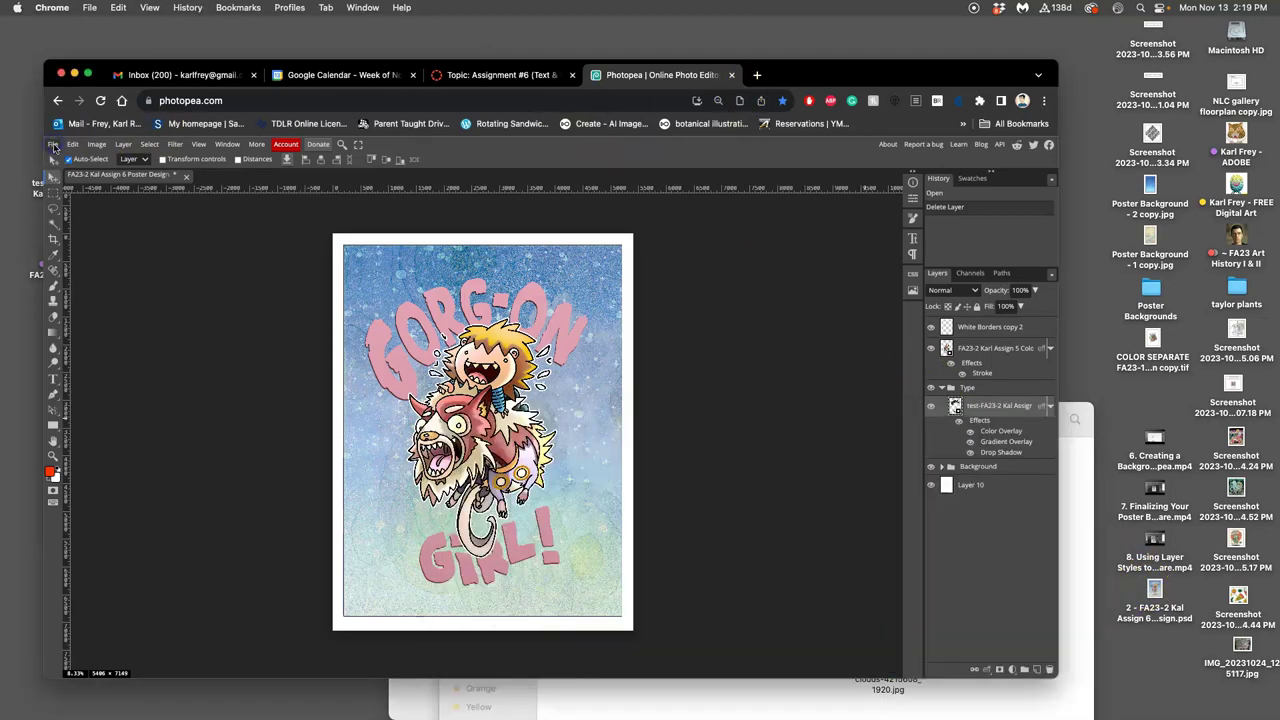
left_click(53, 144)
left_click(66, 176)
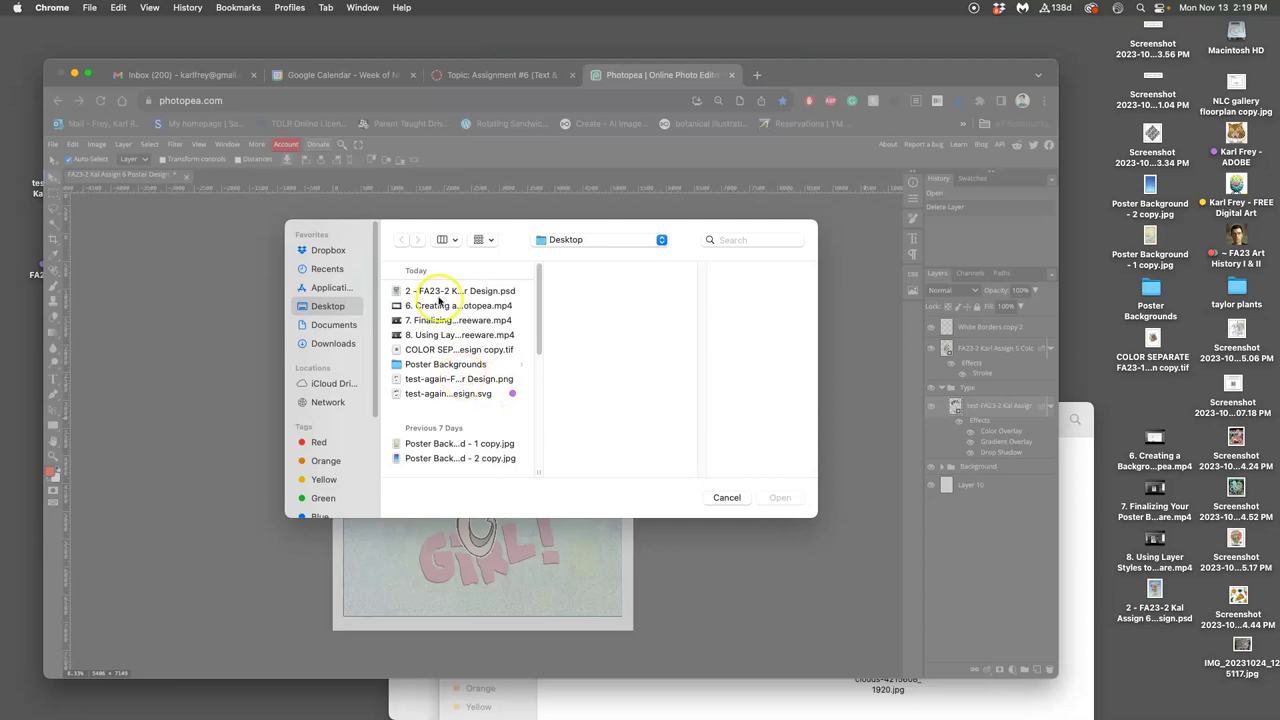
left_click(440, 290)
left_click(780, 497)
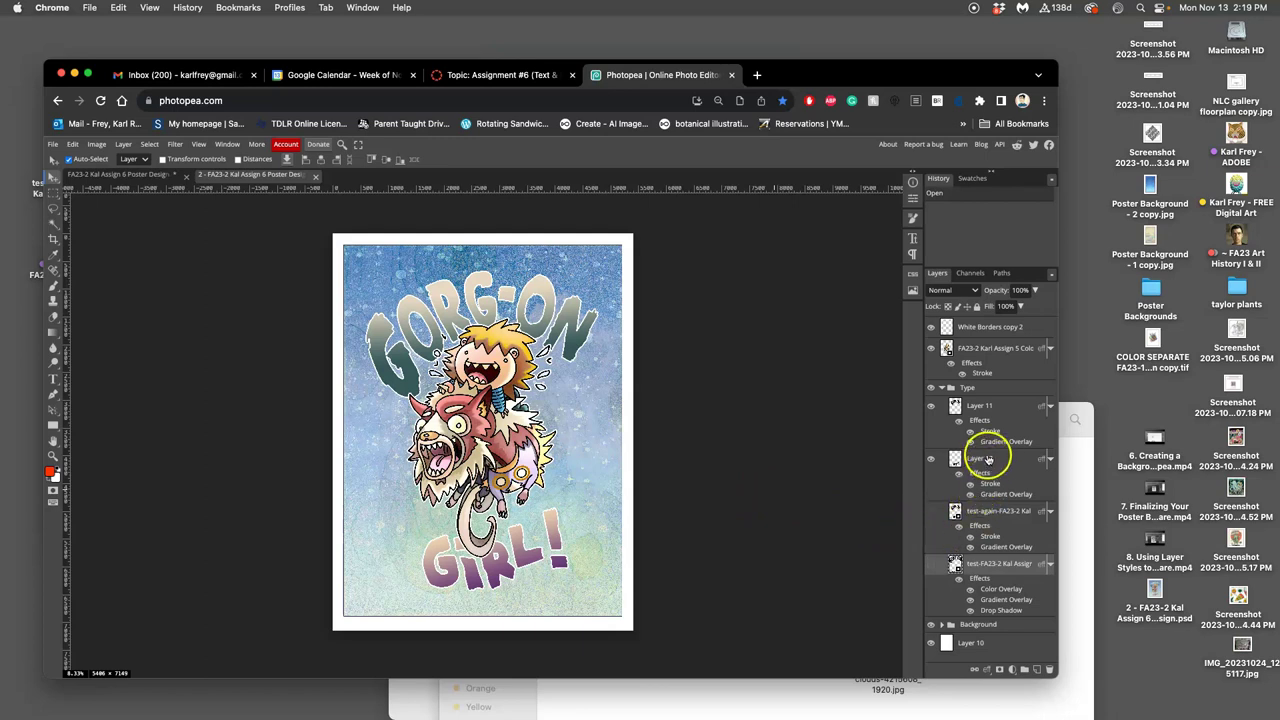
Step: Copy Layer 11's GORG-ON lettering and paste it into the first poster document
left_click(975, 407)
left_click(988, 407)
left_click(950, 407)
mouse_move(957, 437)
left_mouse_down()
mouse_move(965, 448)
mouse_move(982, 412)
mouse_move(419, 203)
mouse_move(165, 198)
mouse_move(63, 146)
left_mouse_up()
left_click(68, 145)
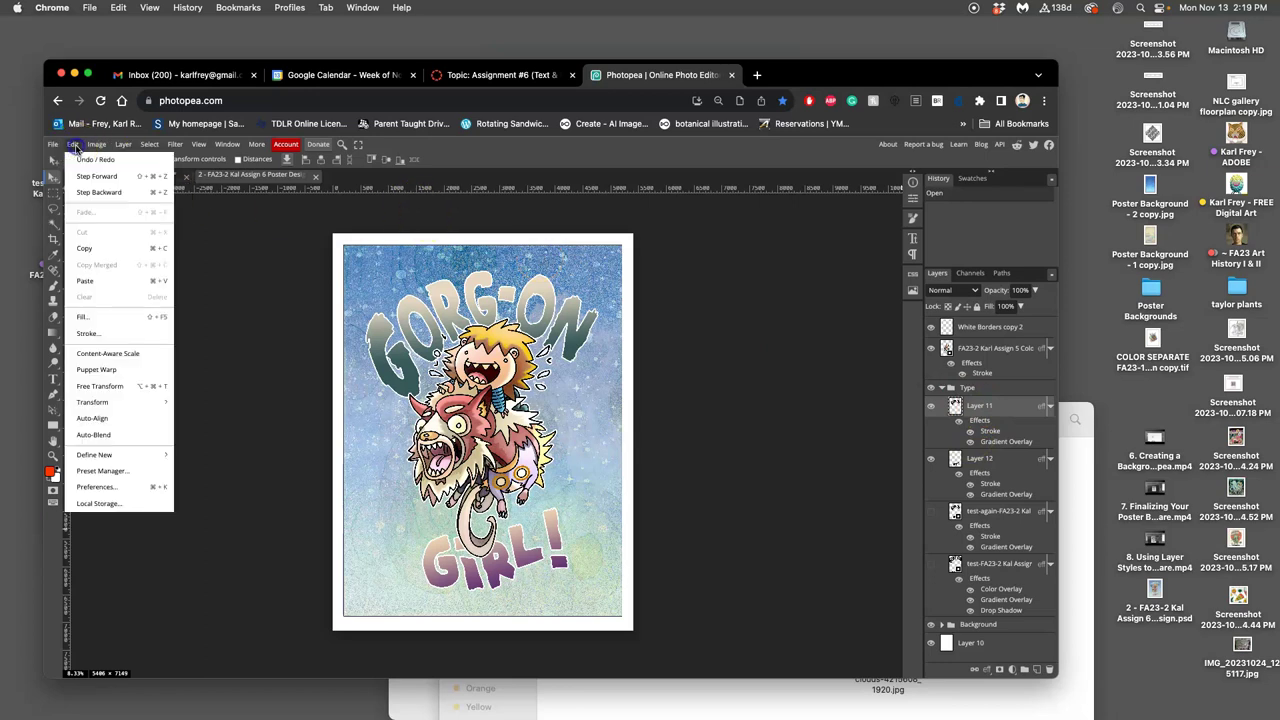
left_click(88, 250)
key("Delete")
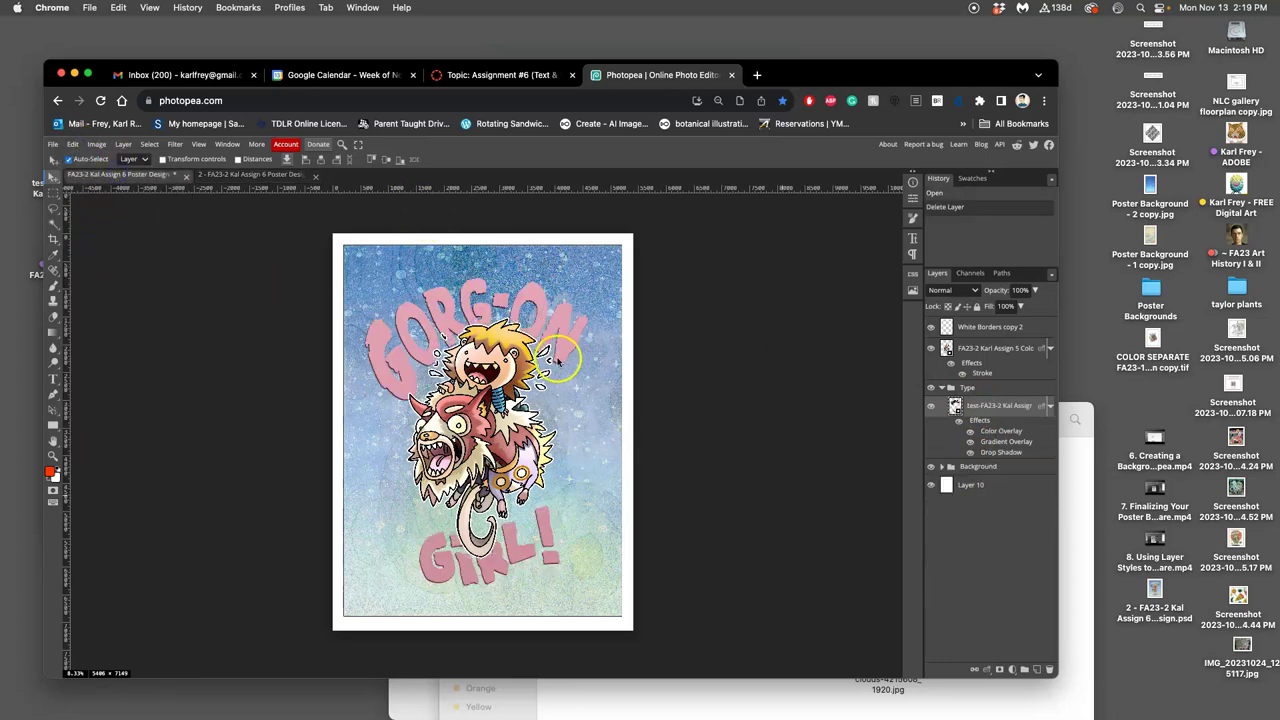
left_click(72, 144)
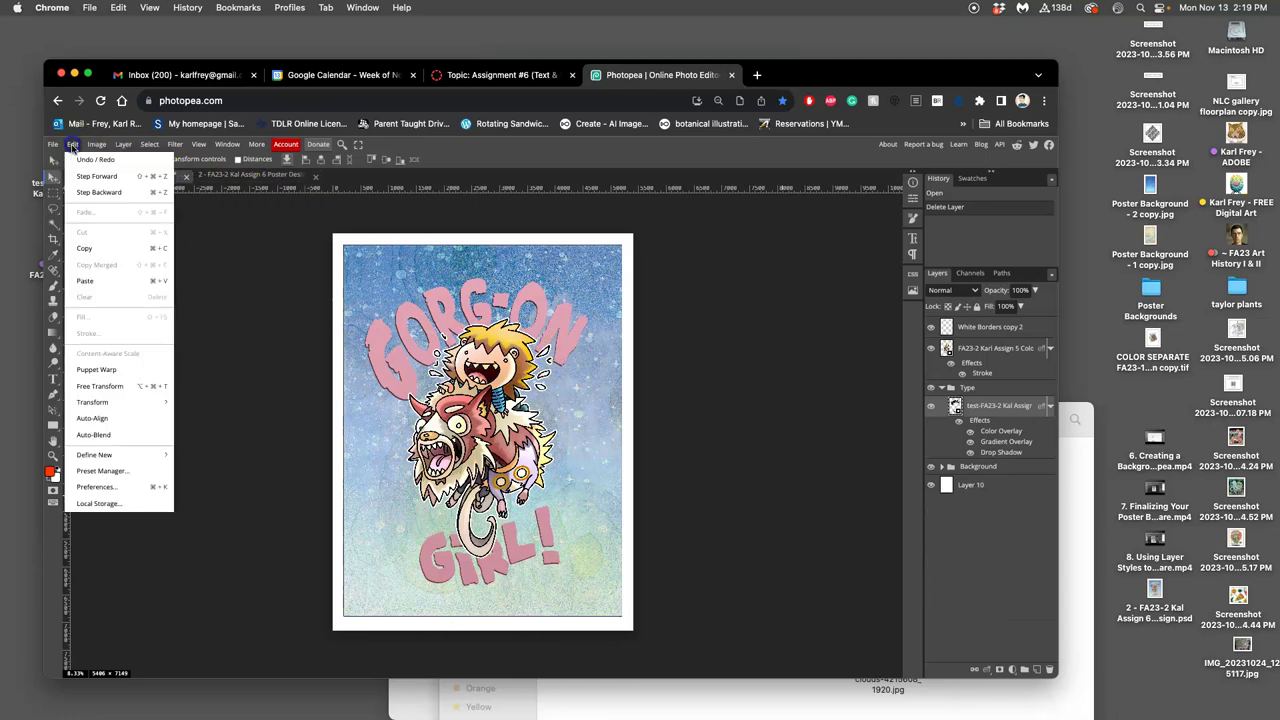
left_click(95, 281)
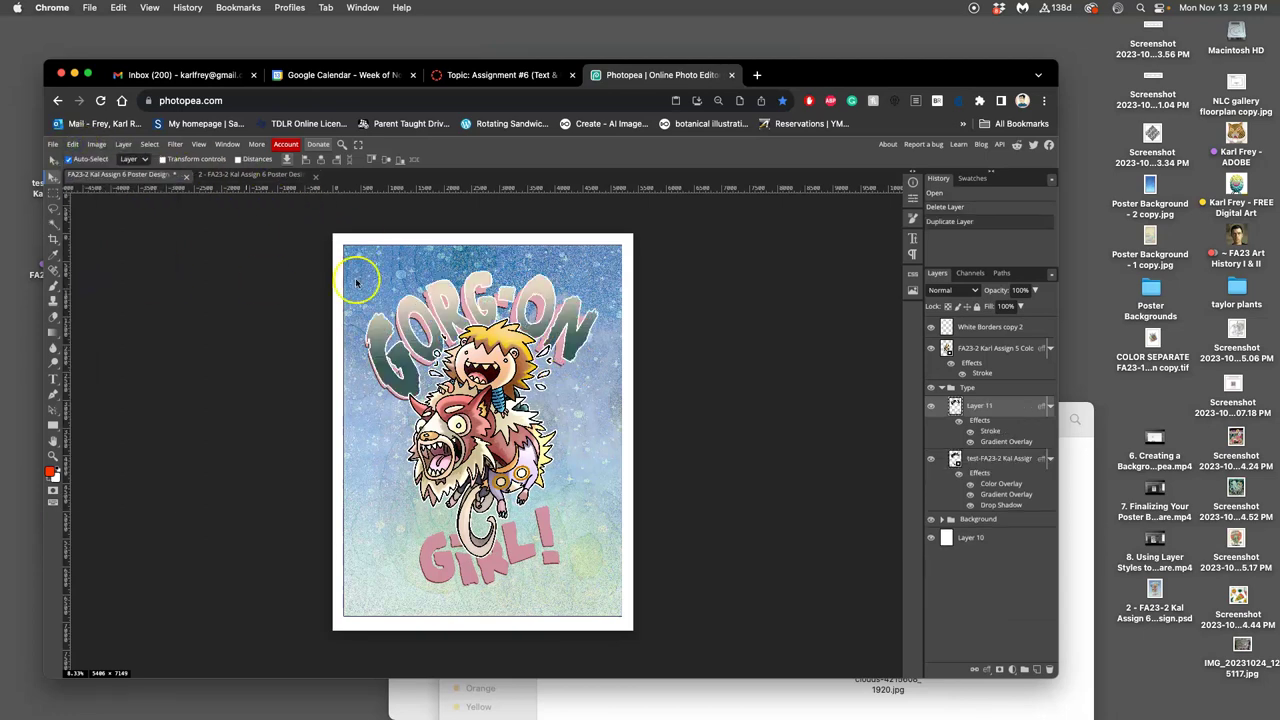
Step: Select all on Layer 12, copy the GIRL! lettering and paste it into the first poster
left_click(250, 175)
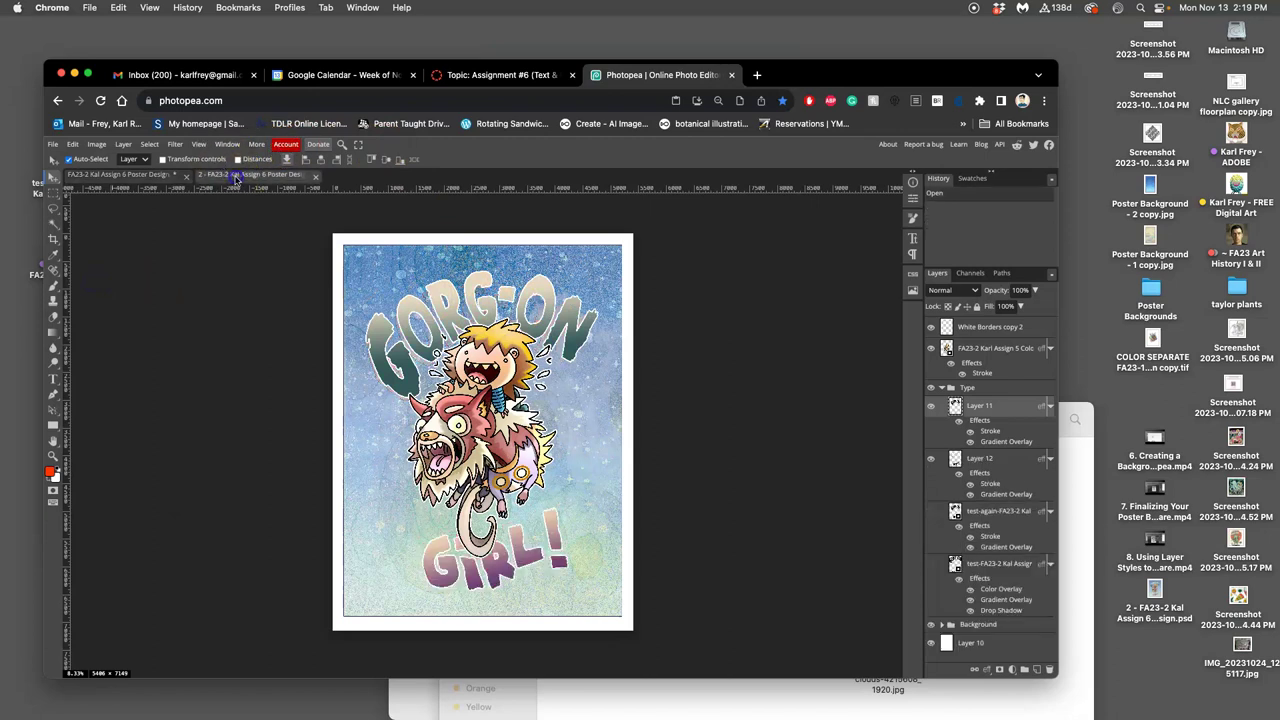
left_click(979, 461)
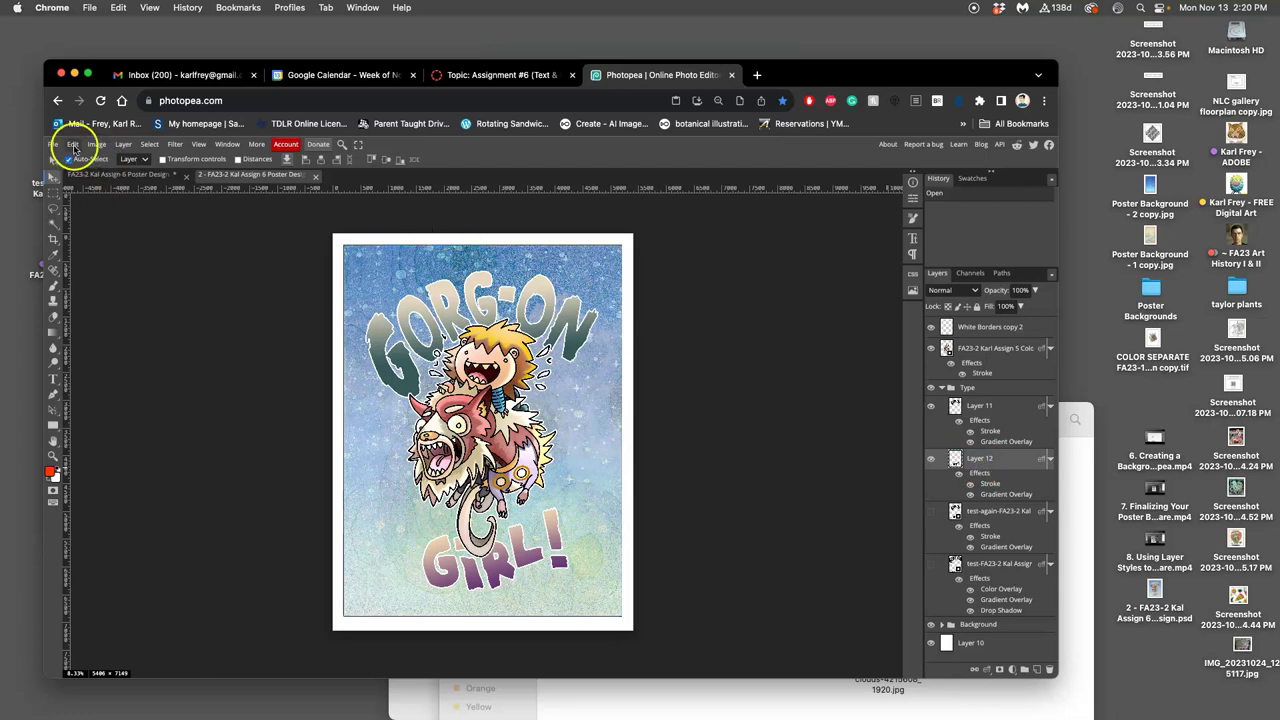
key("super+a")
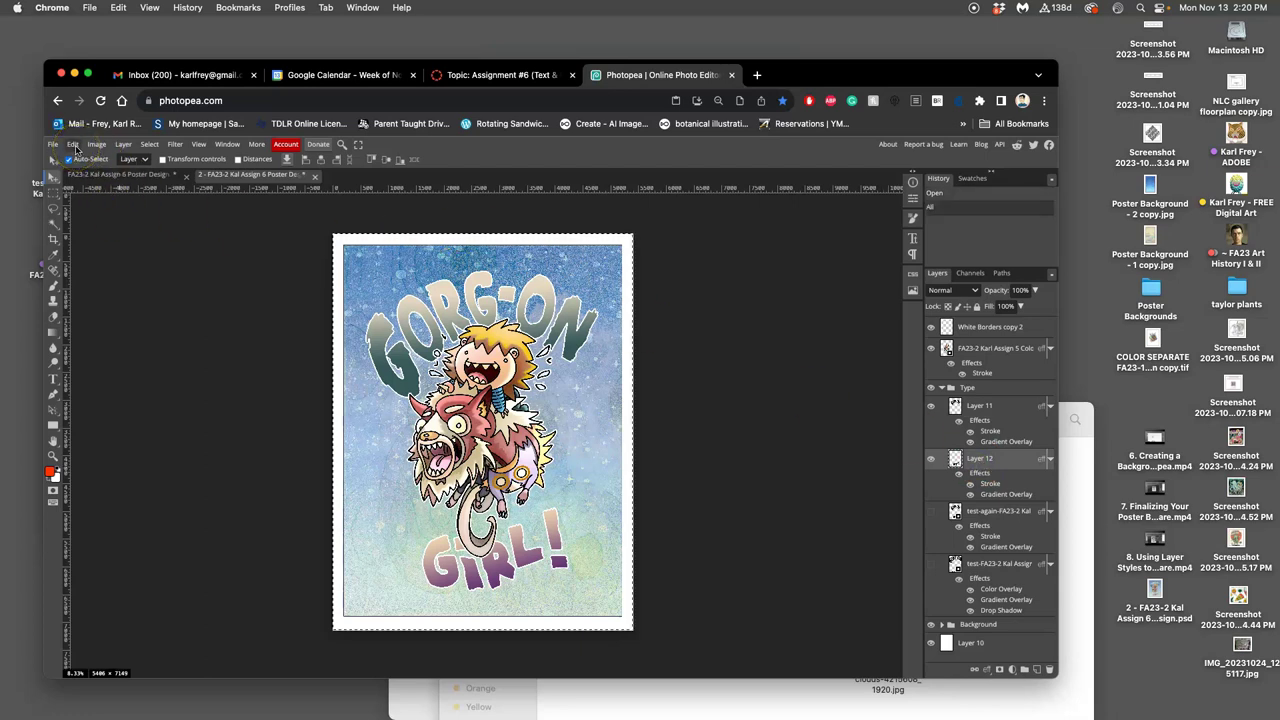
left_click(74, 145)
left_click(110, 251)
left_click(150, 175)
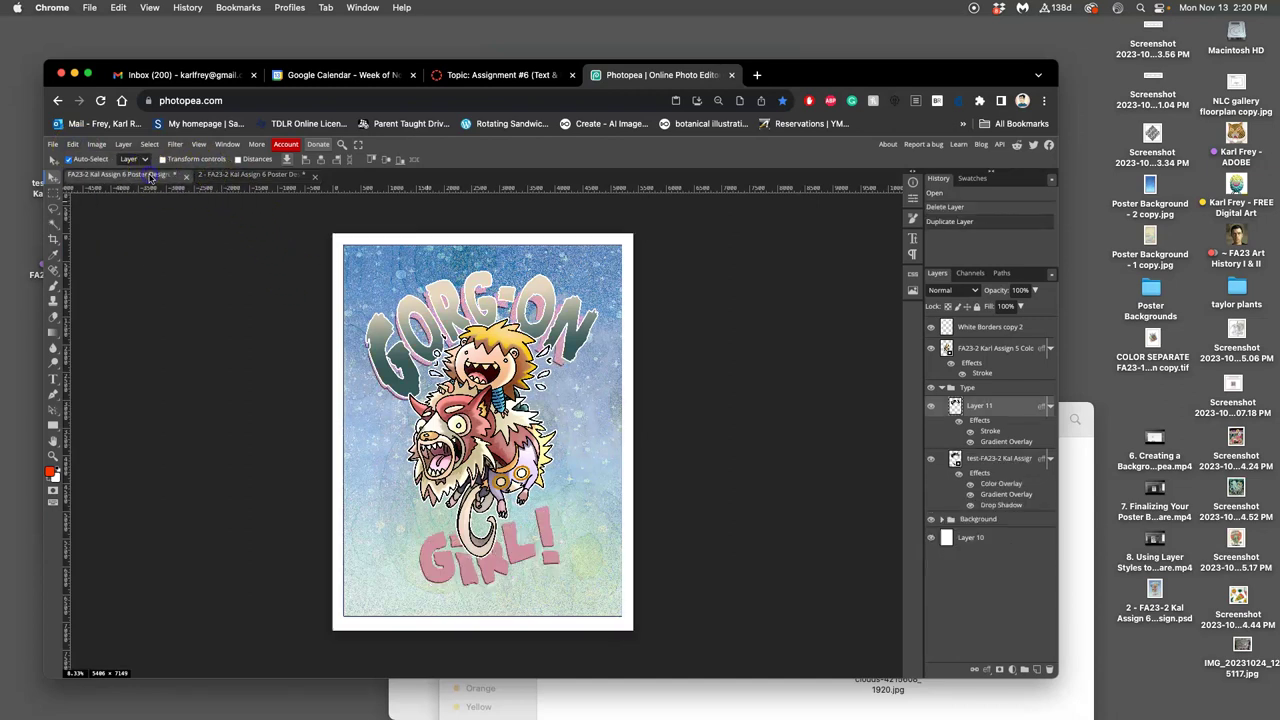
left_click(73, 144)
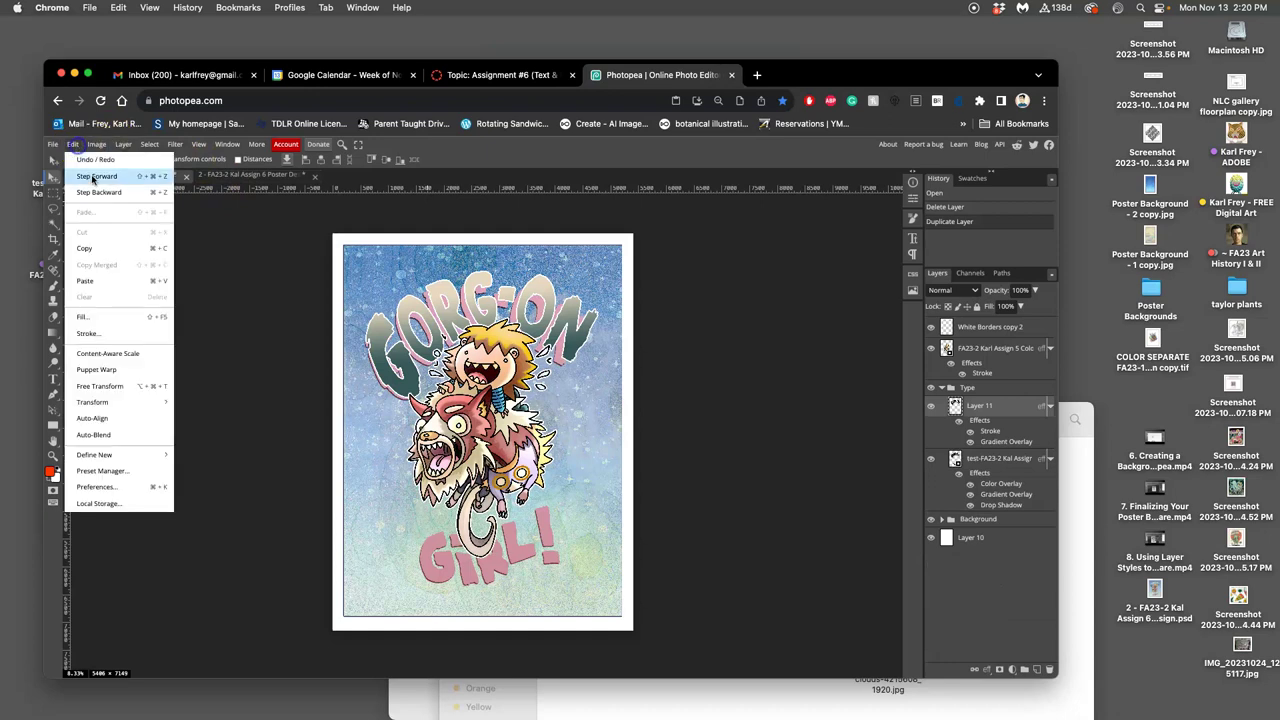
left_click(106, 281)
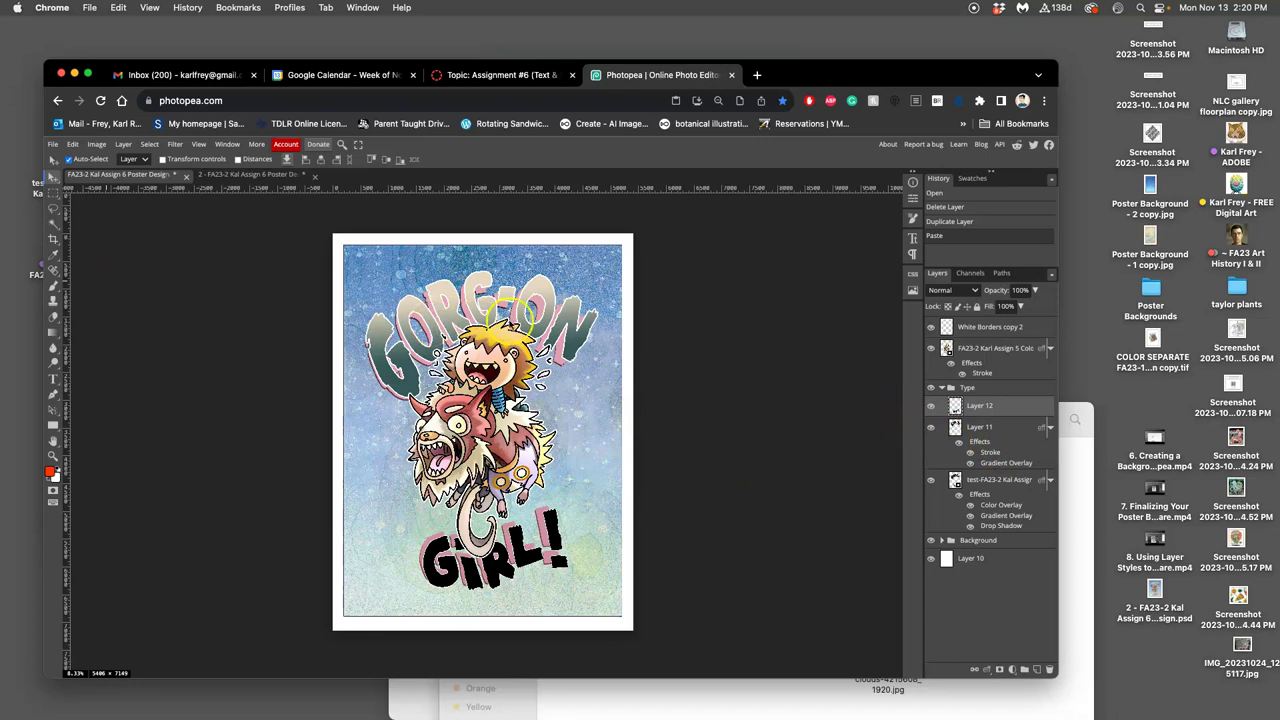
Step: Deselect, then paste the styled Layer 12 GIRL! lettering from the saved copy into the main poster
left_click(260, 175)
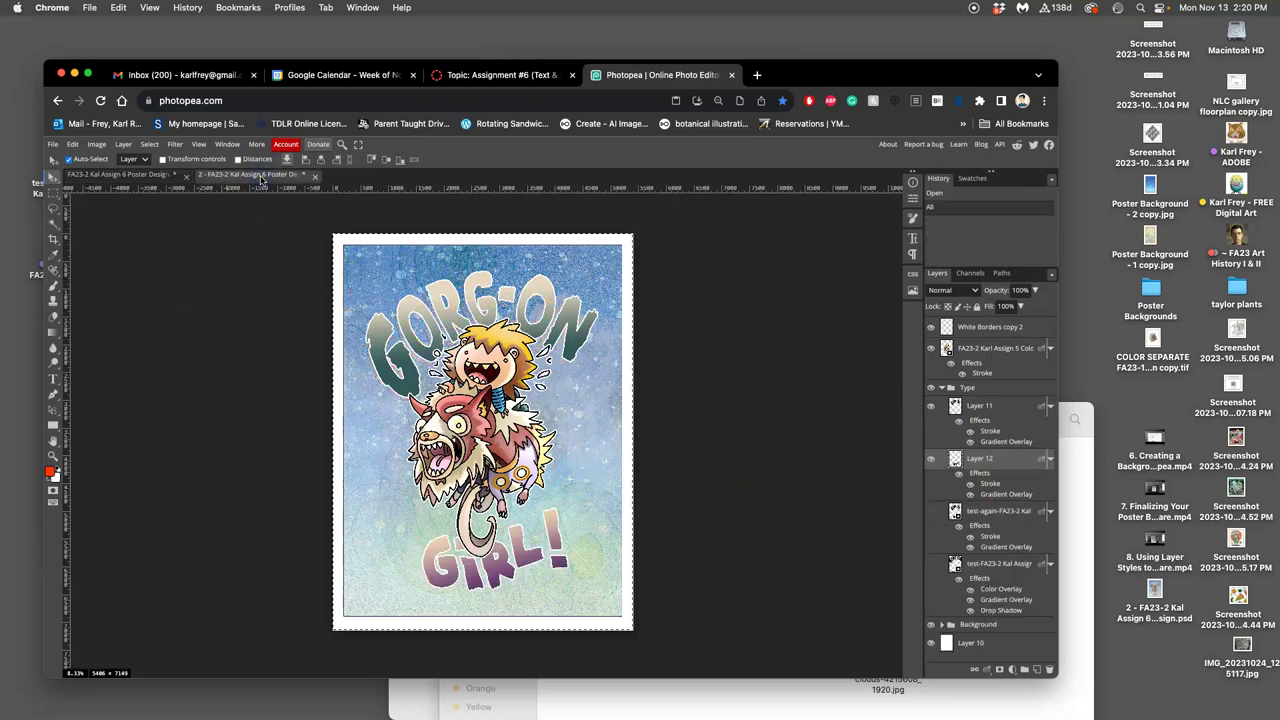
left_click(979, 459)
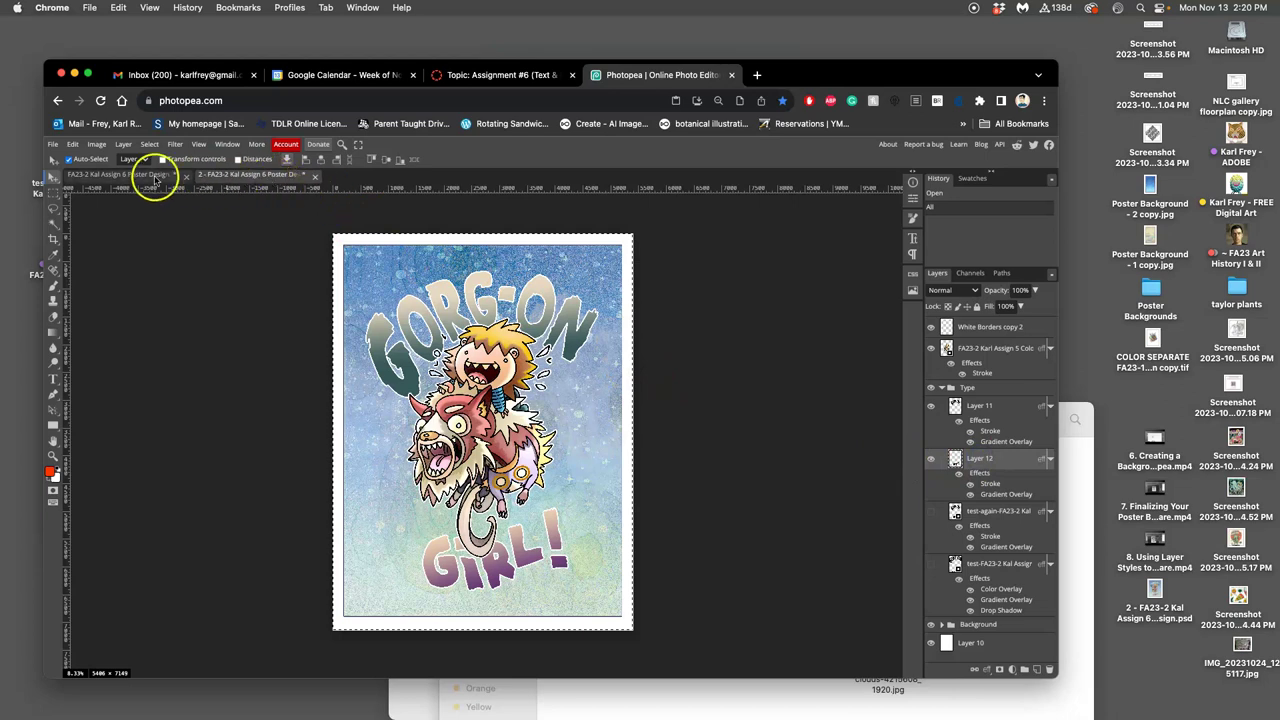
left_click(155, 176)
left_click(214, 175)
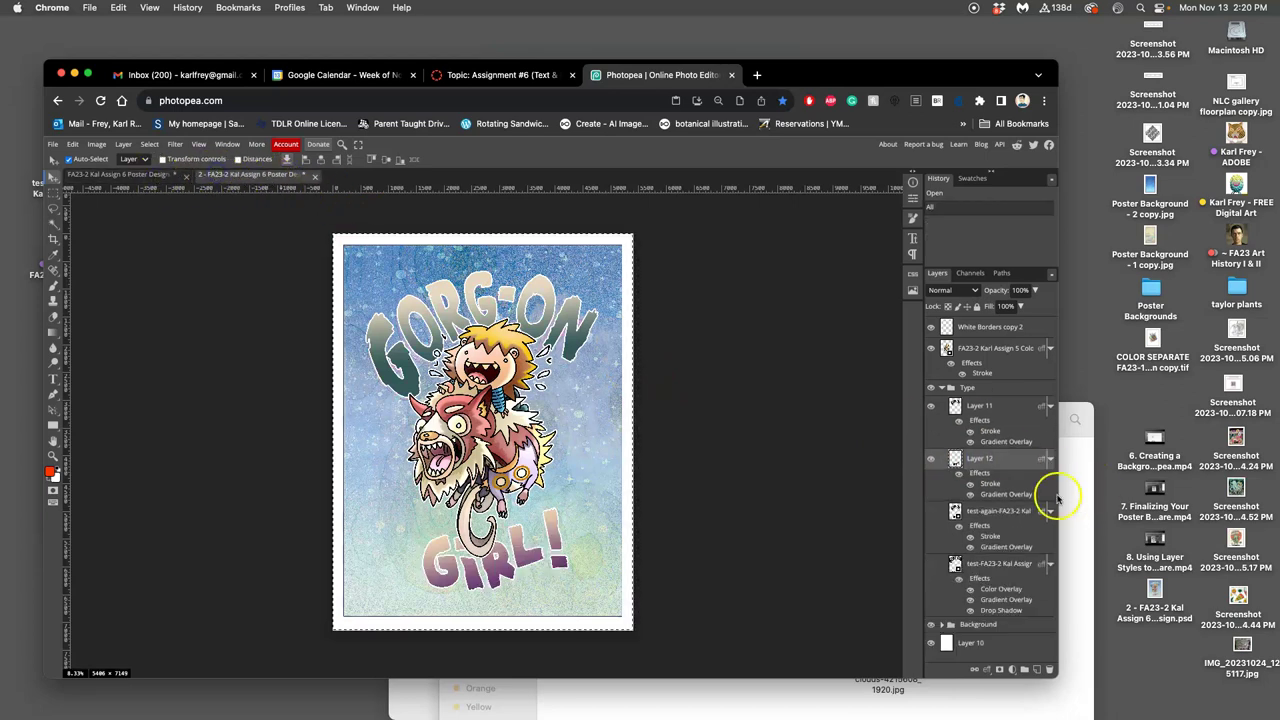
key("super+d")
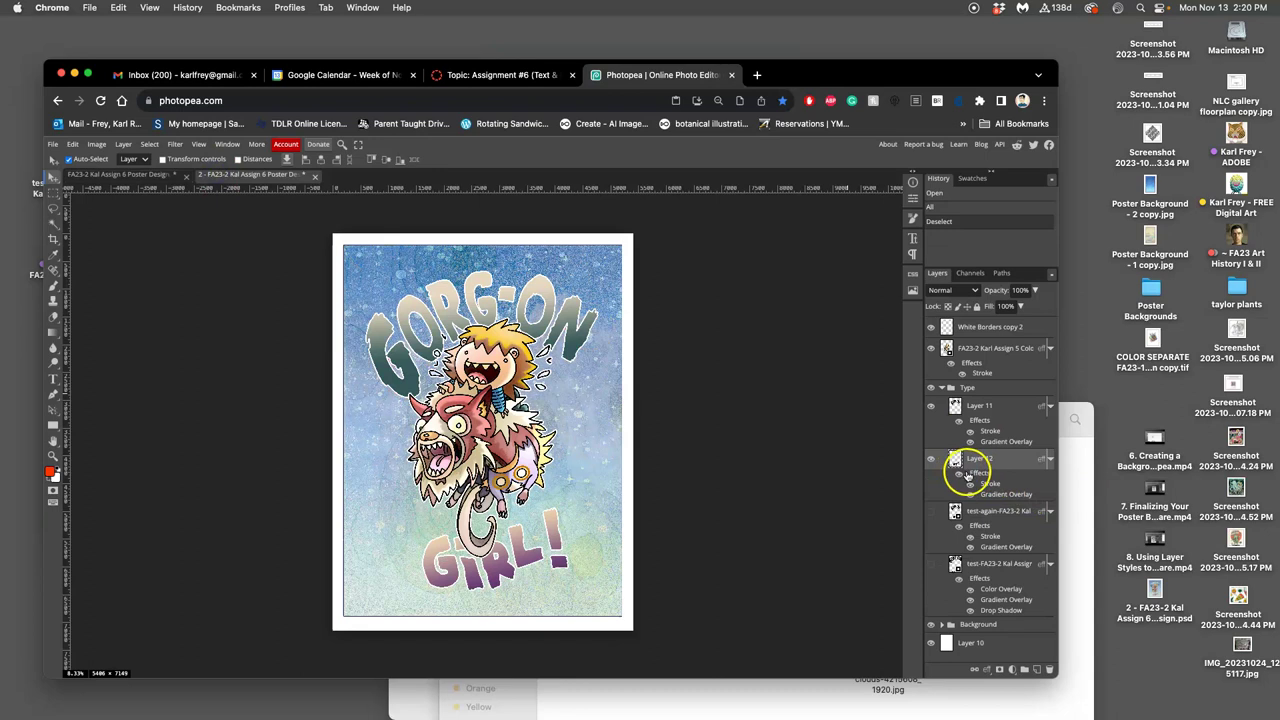
left_click(975, 460)
left_click(73, 144)
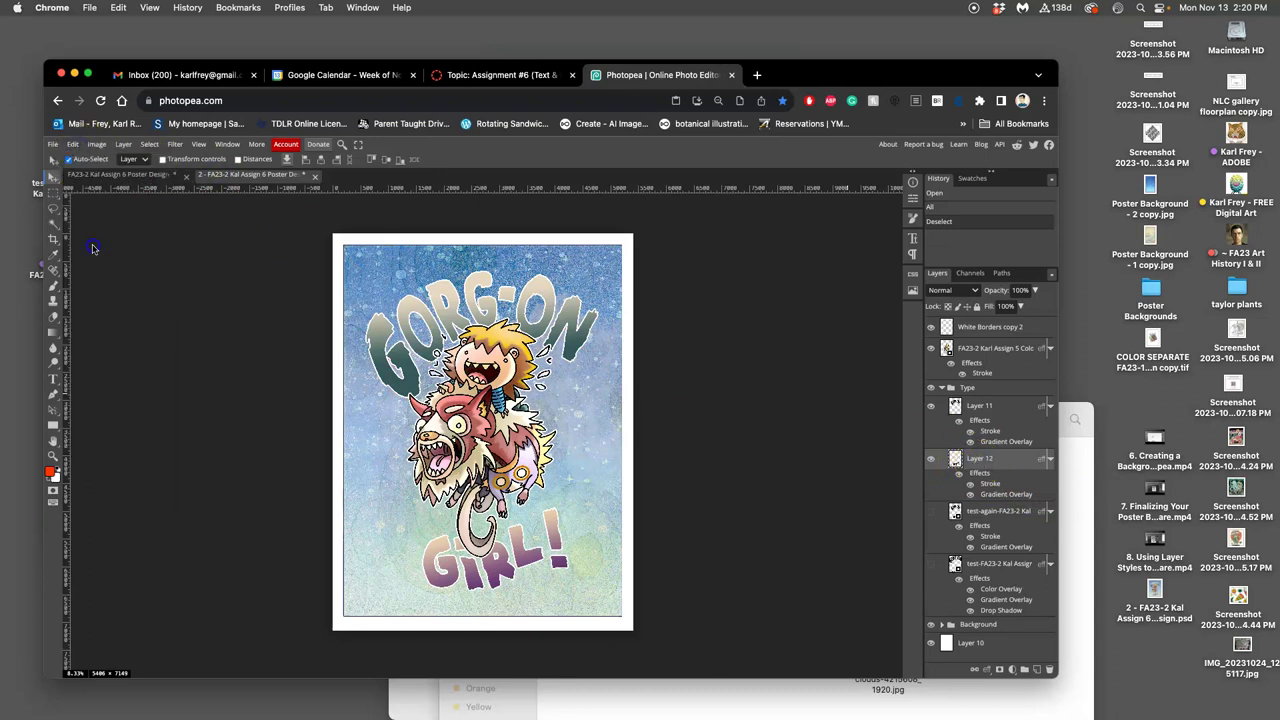
left_click(125, 175)
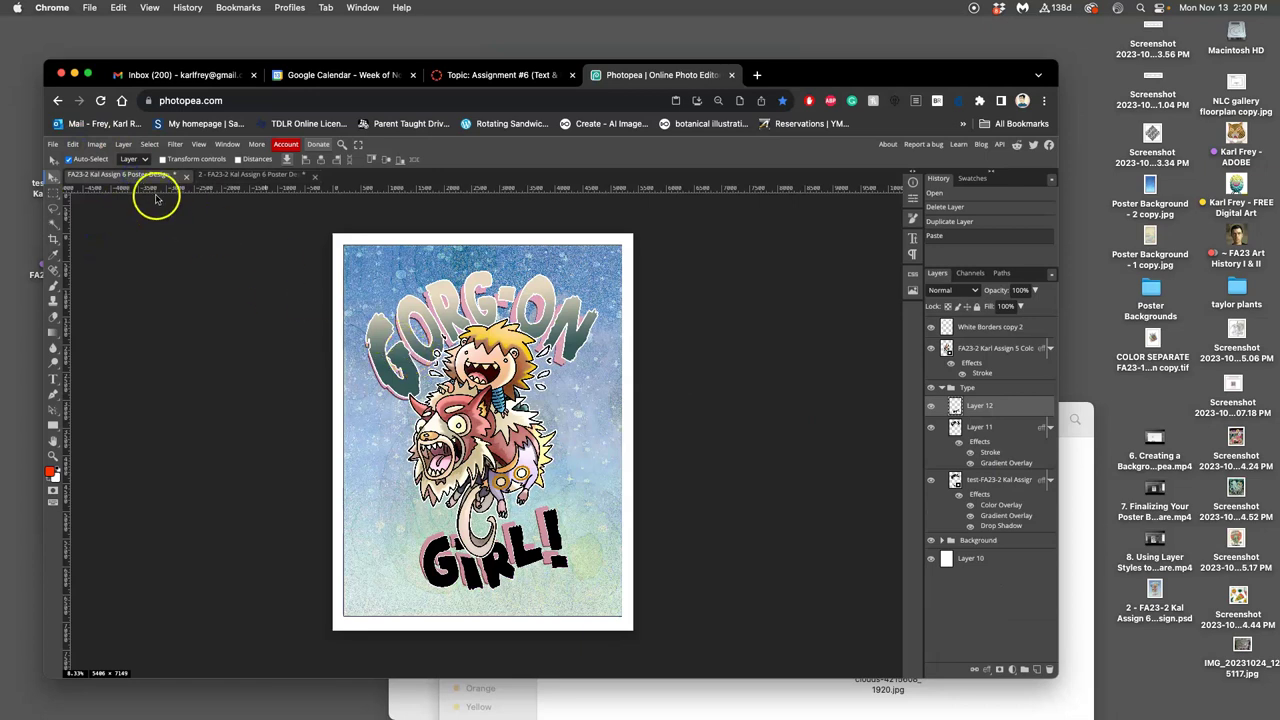
left_click(73, 144)
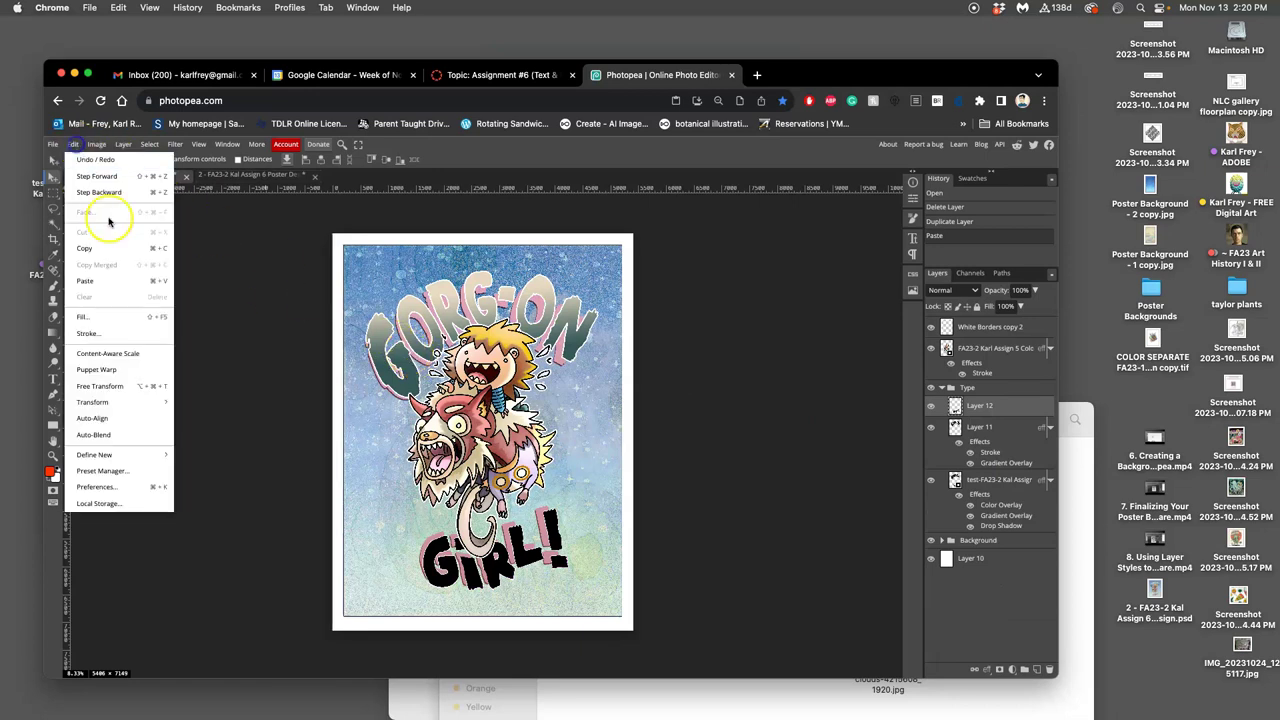
left_click(168, 284)
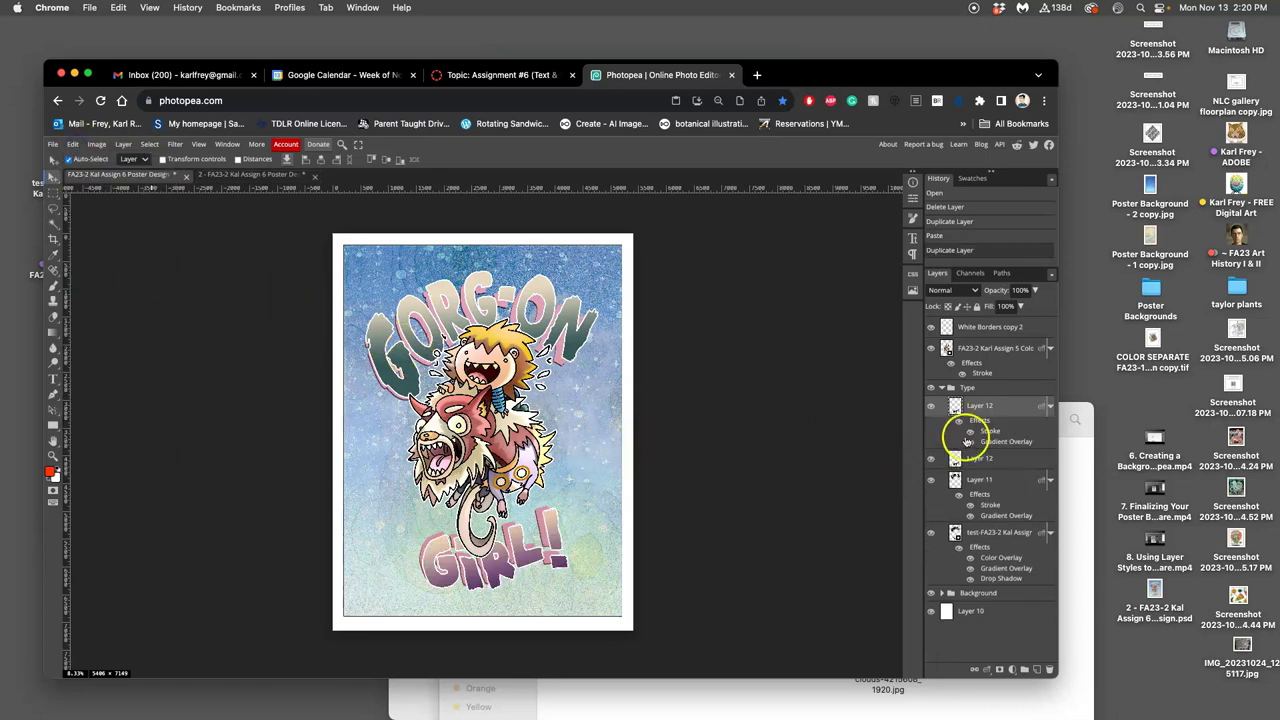
Step: Duplicate Layer 11, move the copy up, then delete the unwanted copy
left_click(985, 462)
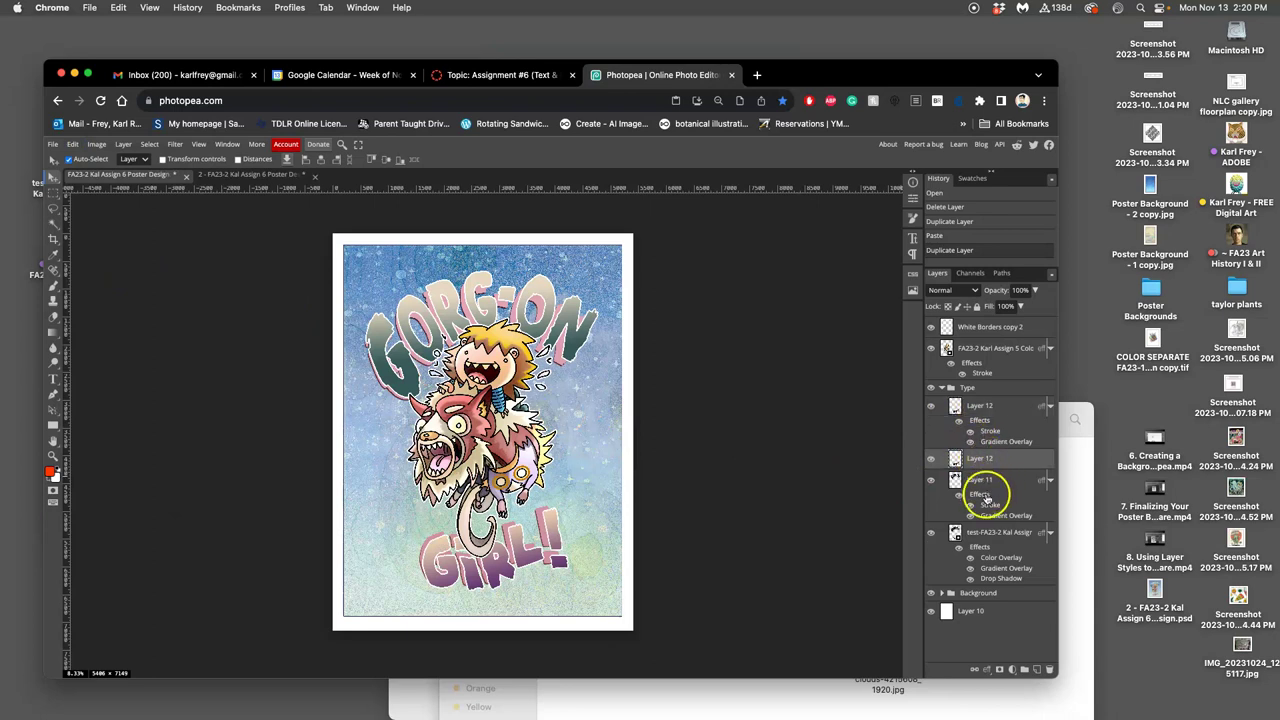
left_click(988, 481)
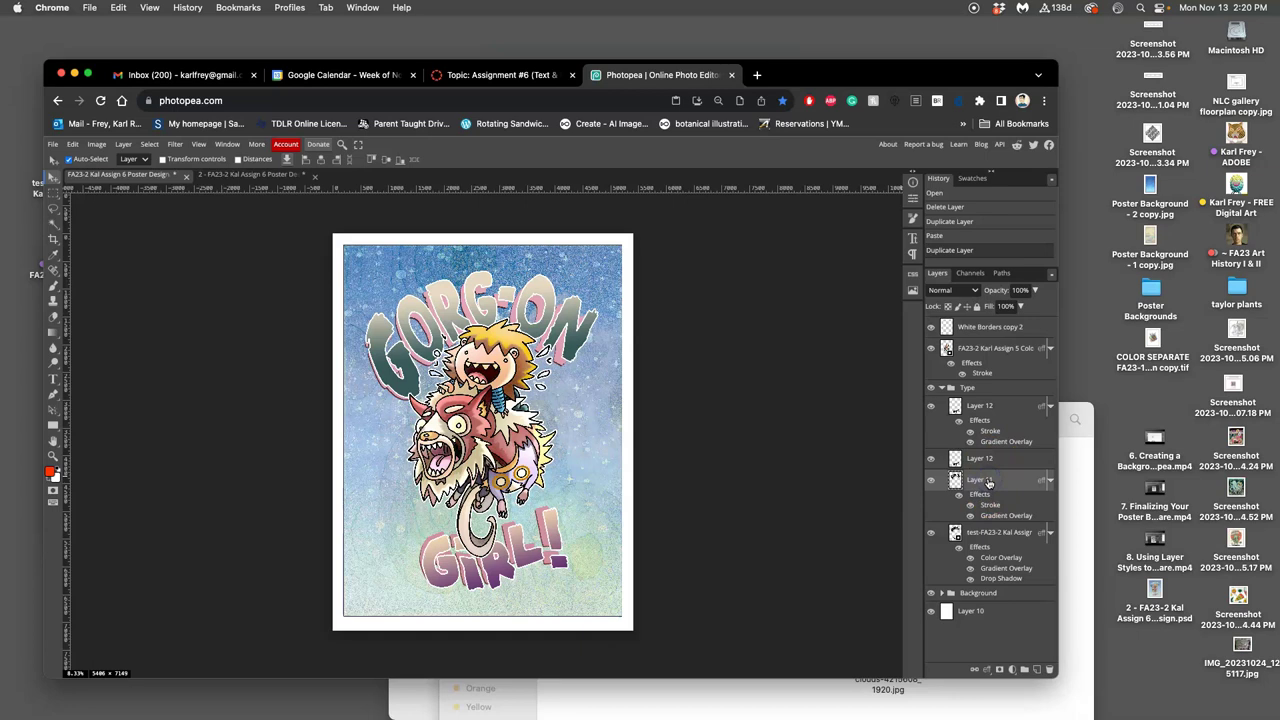
key("ctrl+j")
left_click_drag(988, 481, 988, 463)
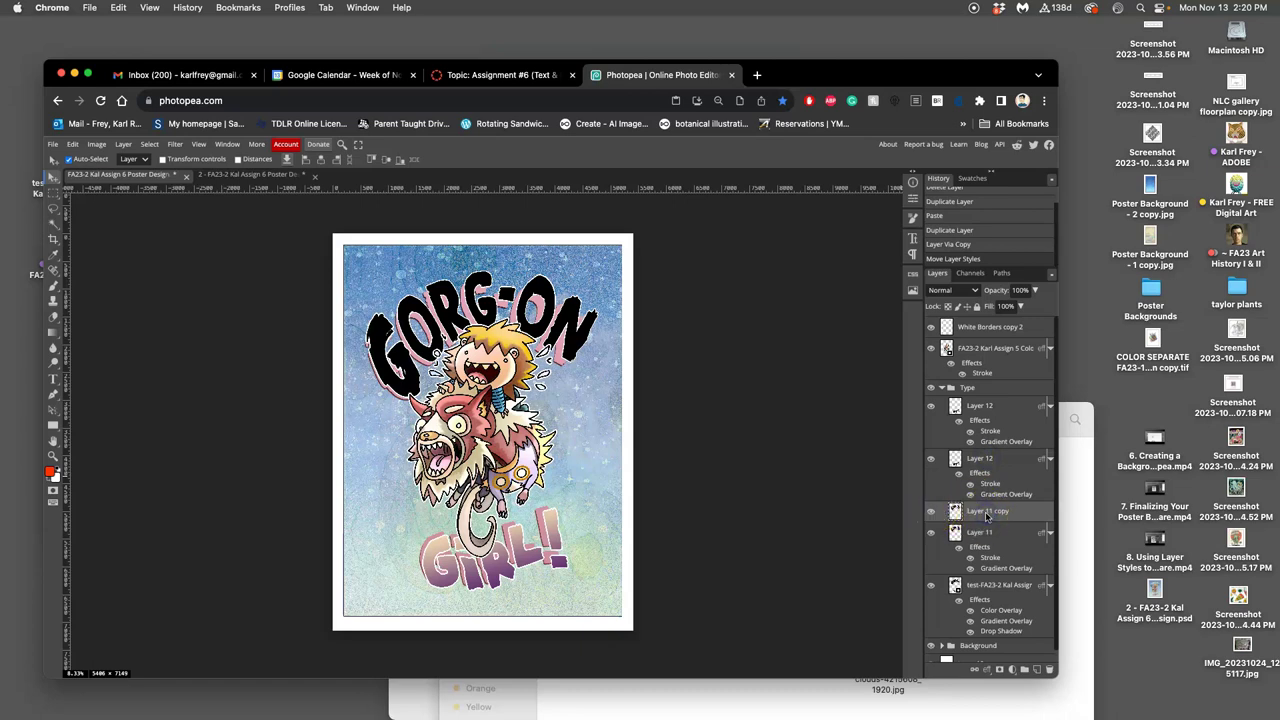
key("Delete")
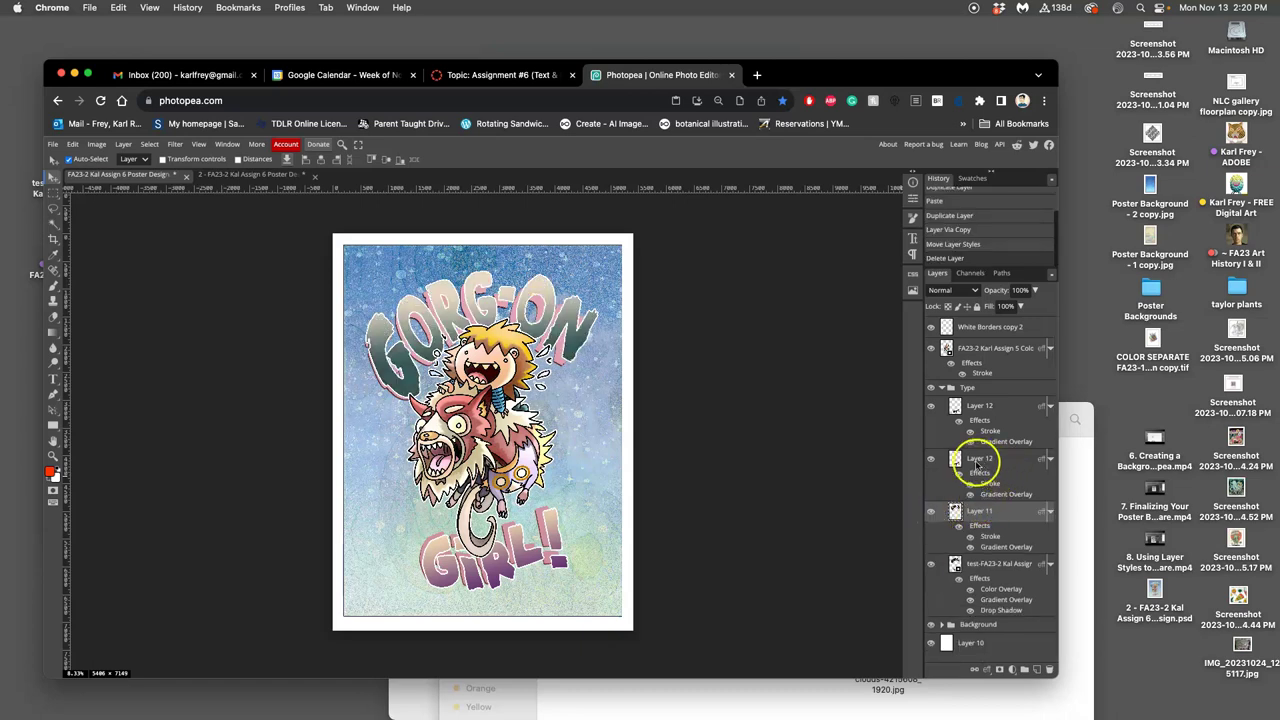
Step: Toggle the top Layer 12's visibility to compare the lettering, then select it
left_click(933, 411)
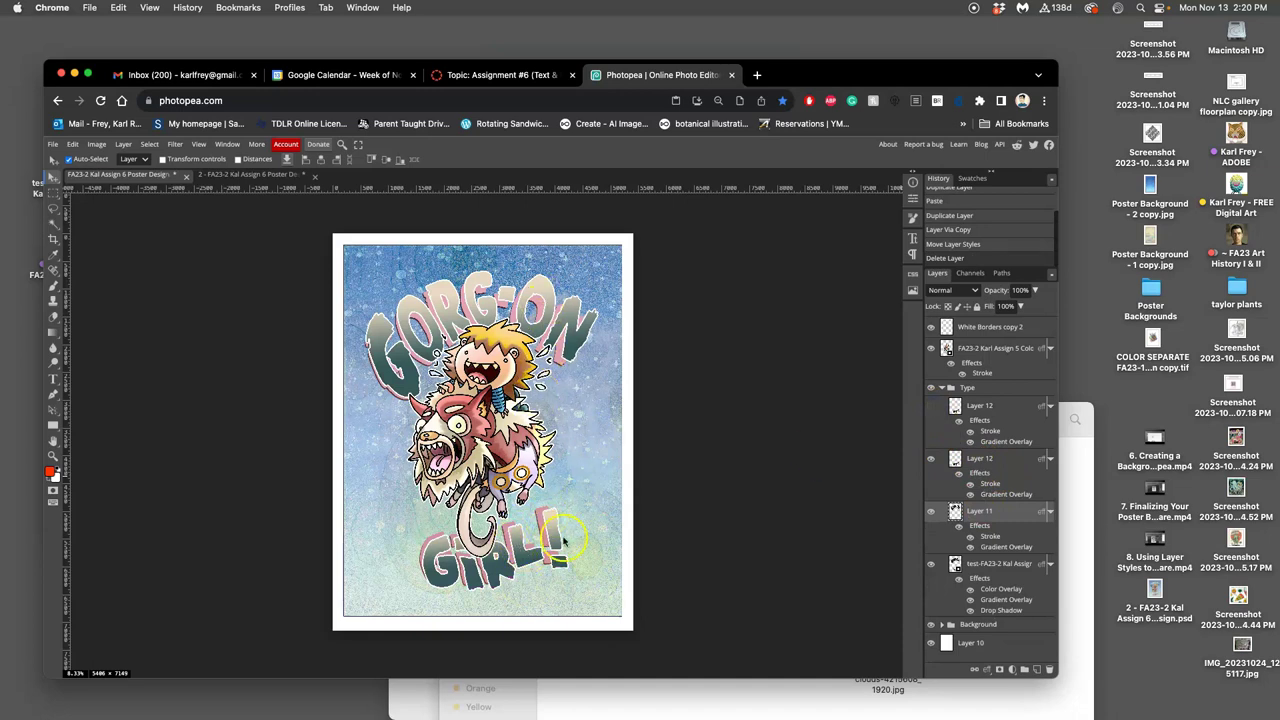
left_click(932, 410)
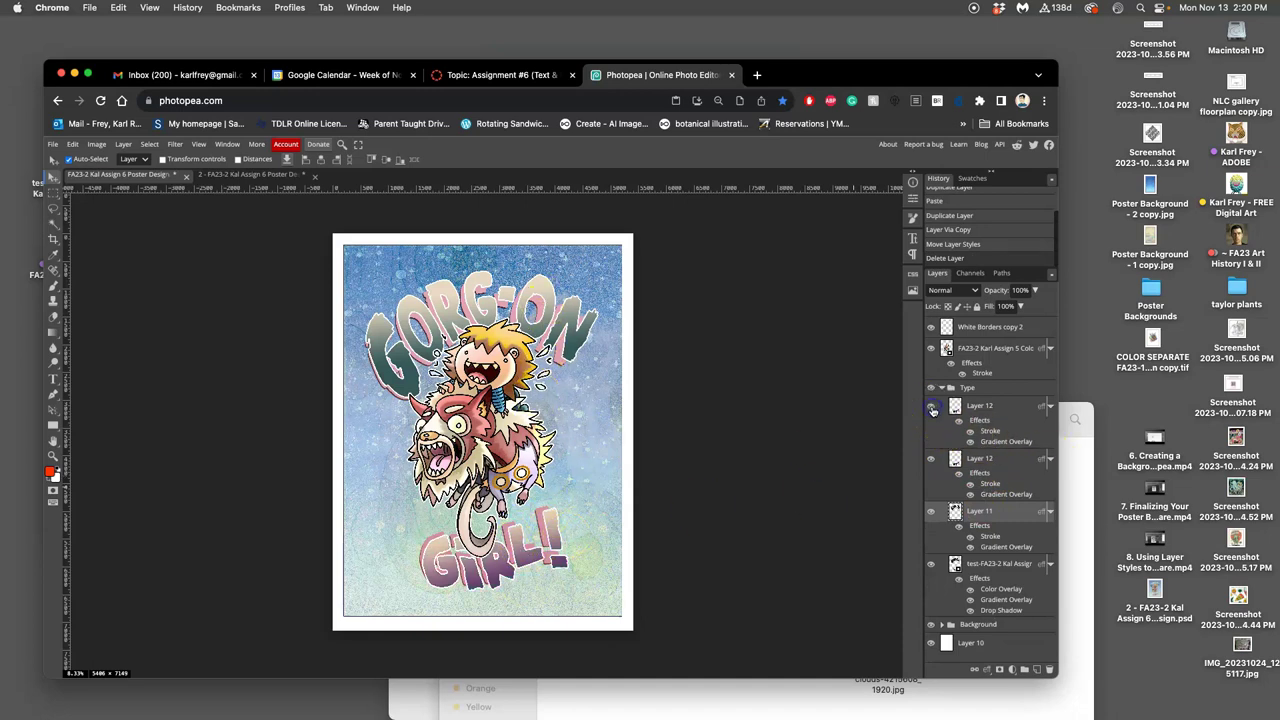
left_click(932, 410)
left_click(932, 410)
left_click(993, 408)
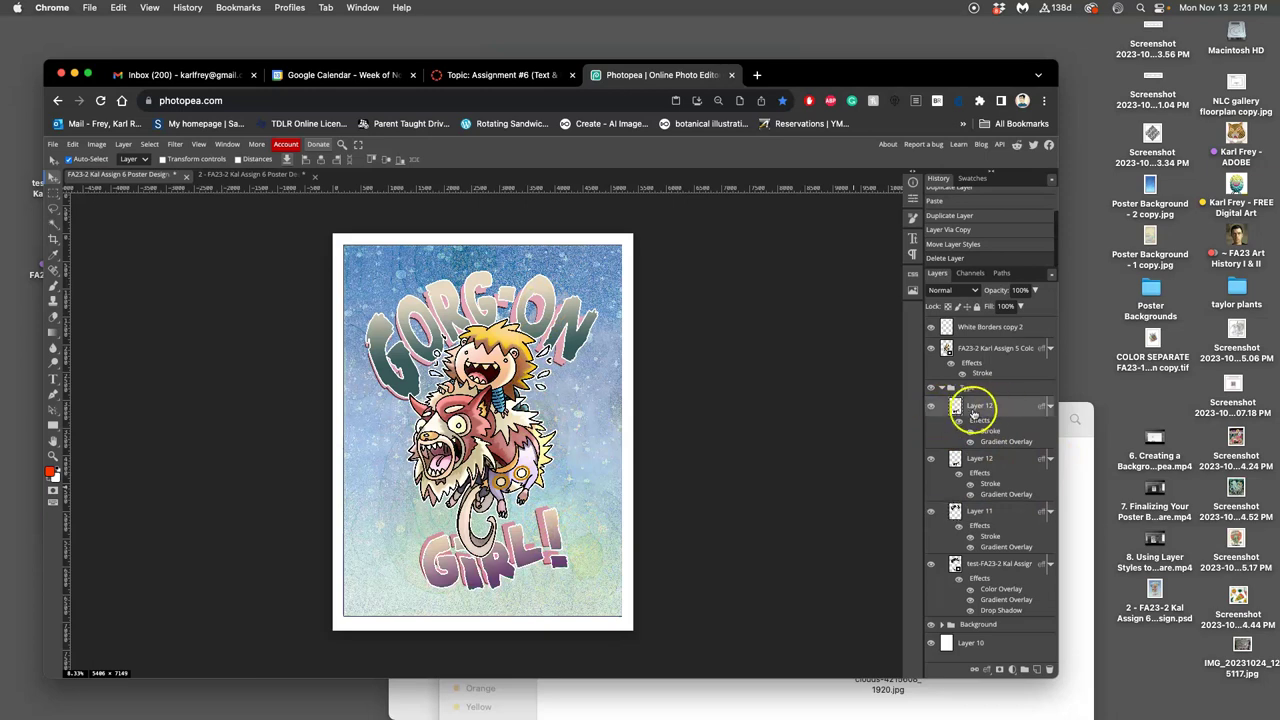
left_click(984, 406)
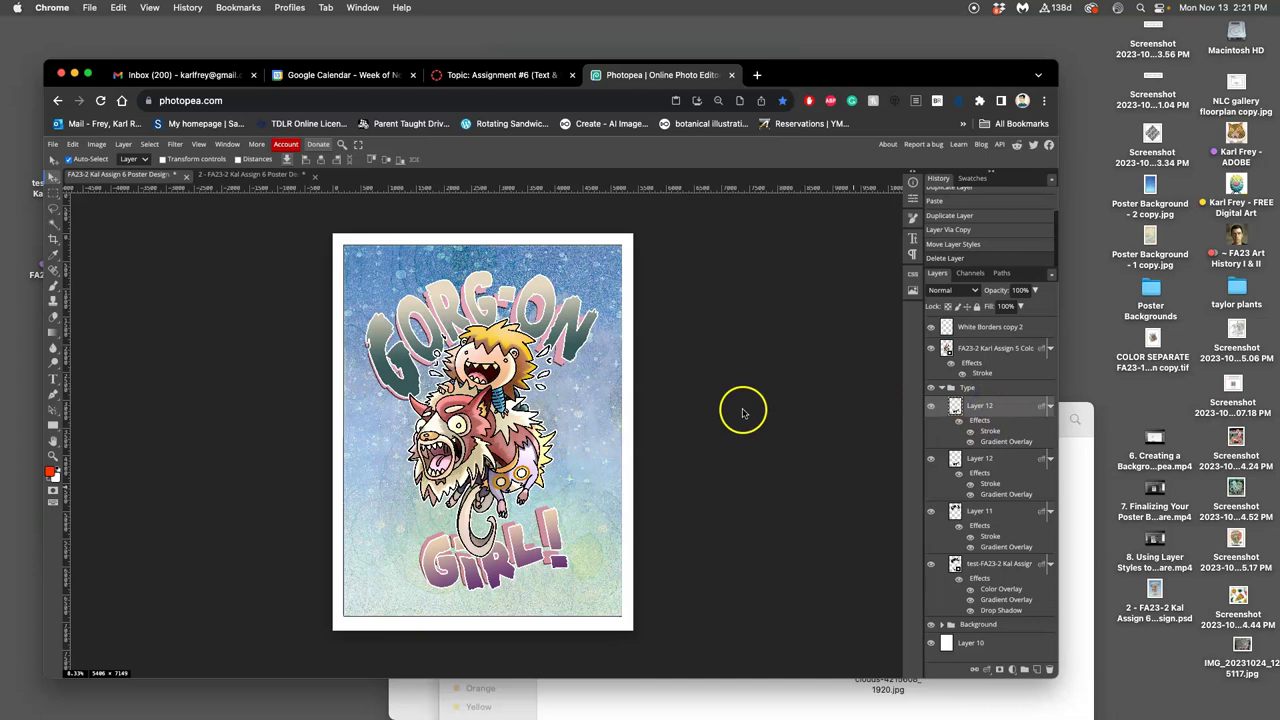
Step: Close the second document discarding its changes, and save the main poster
left_click(315, 176)
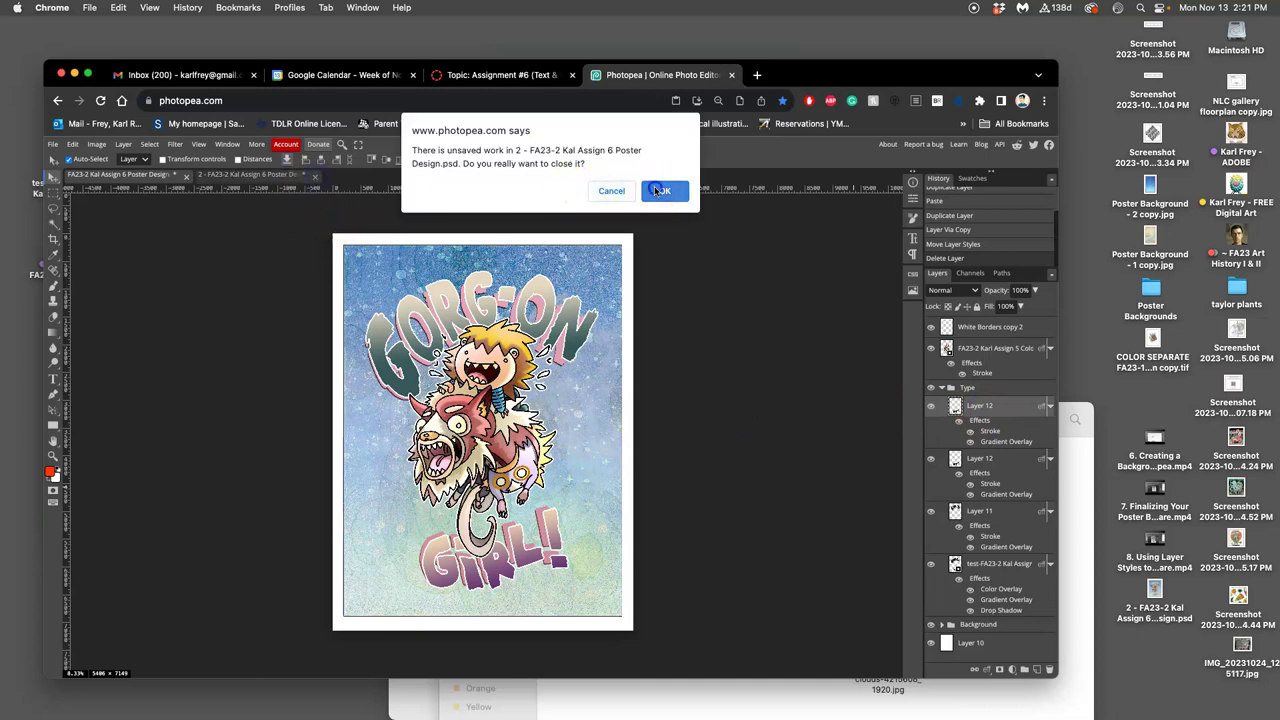
left_click(660, 187)
key("super+s")
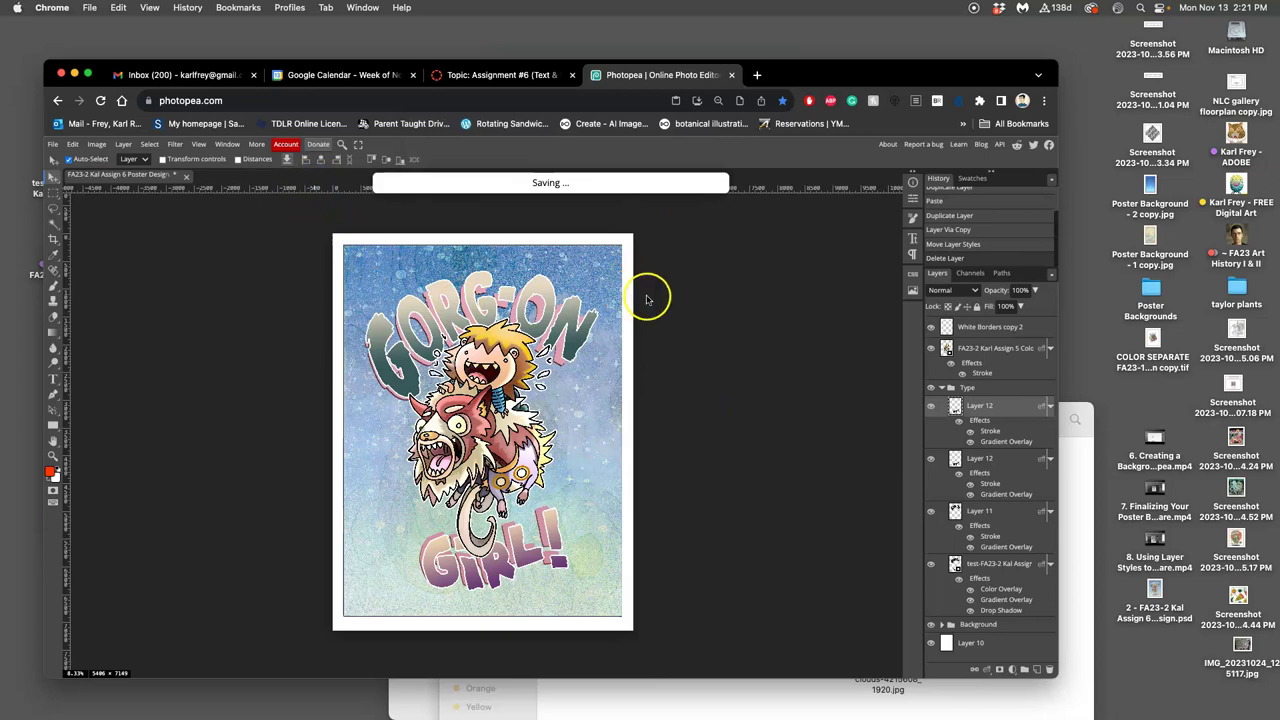
Step: Check the Assignment #6 discussion page in Canvas and the Assign-6 folder, then return to Photopea
left_click(1085, 562)
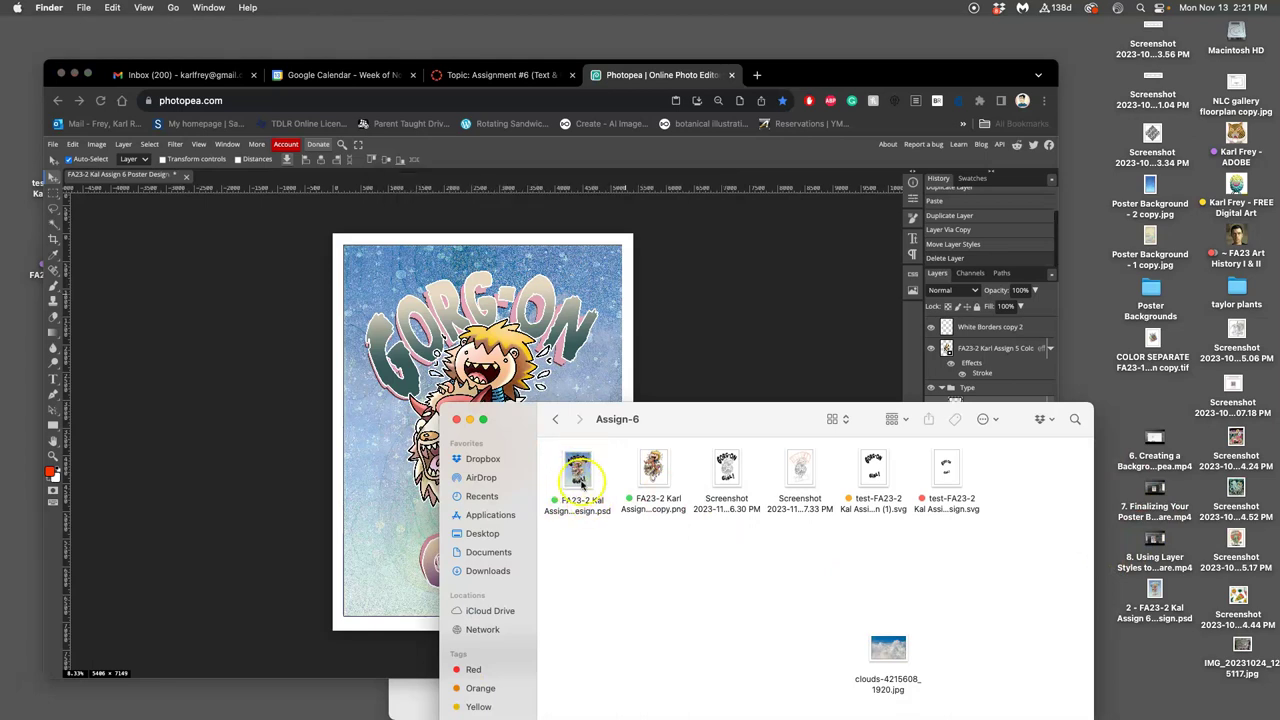
left_click(704, 333)
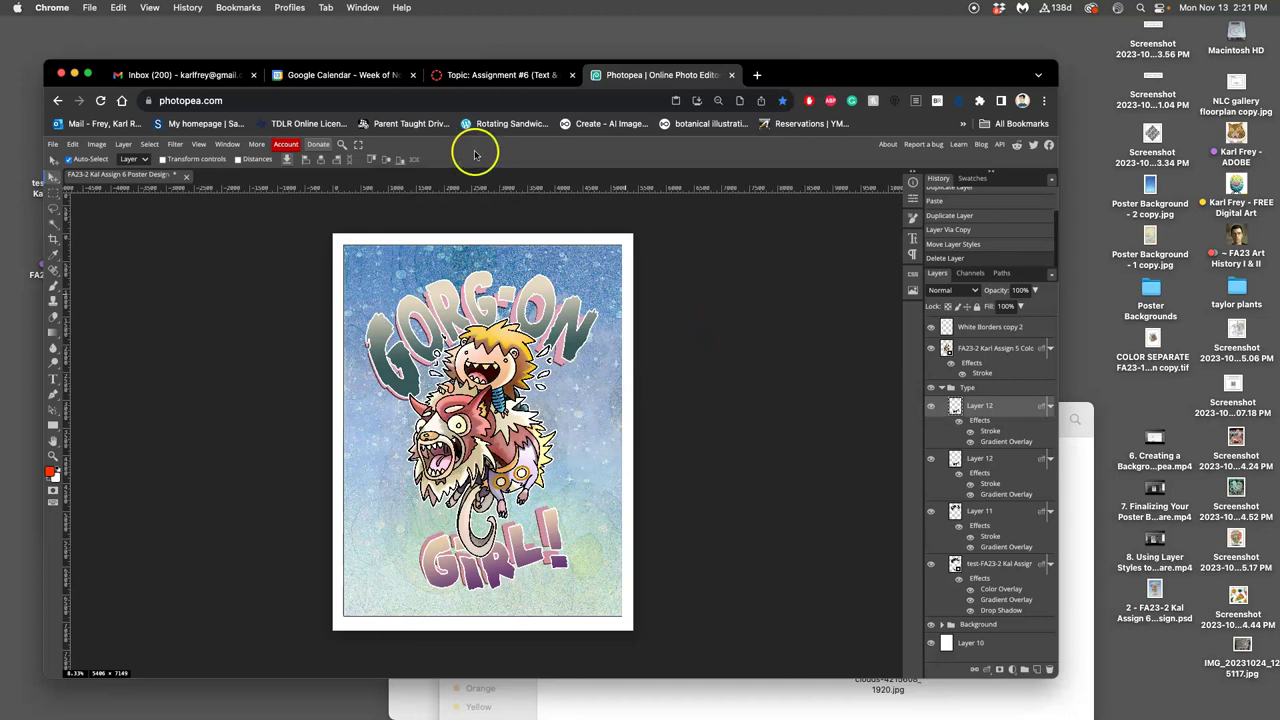
left_click(490, 80)
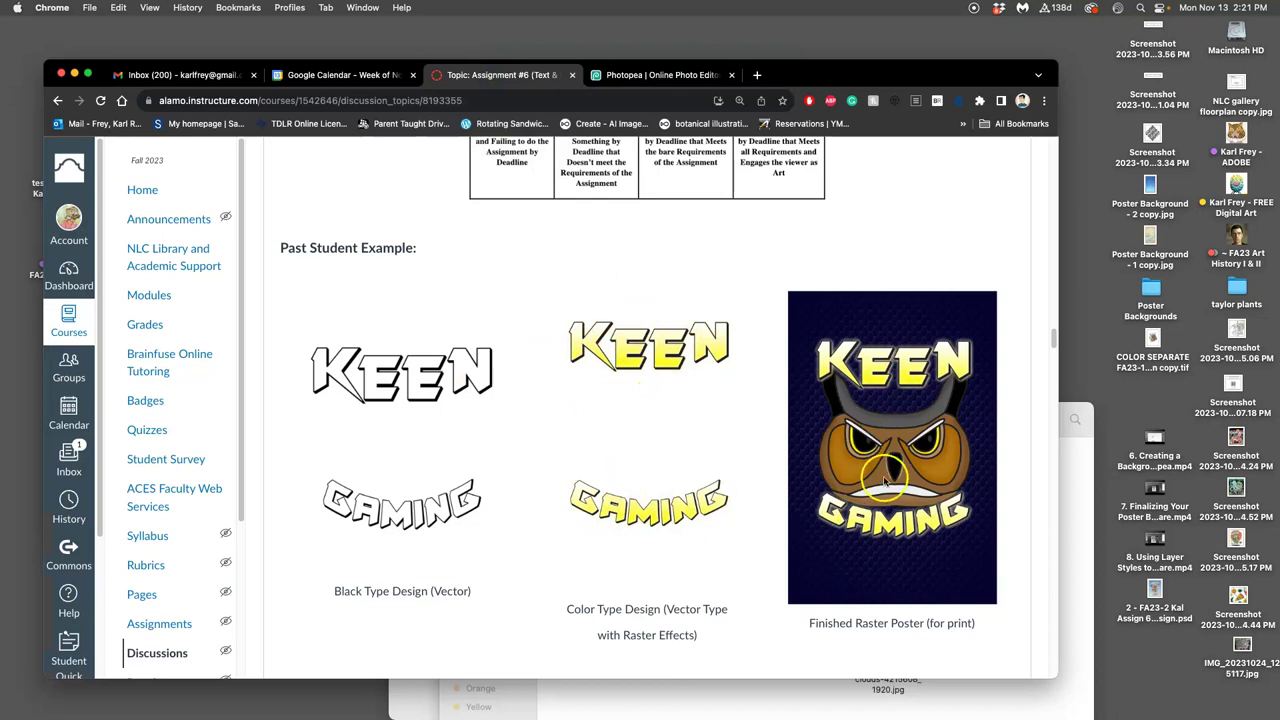
left_click(622, 78)
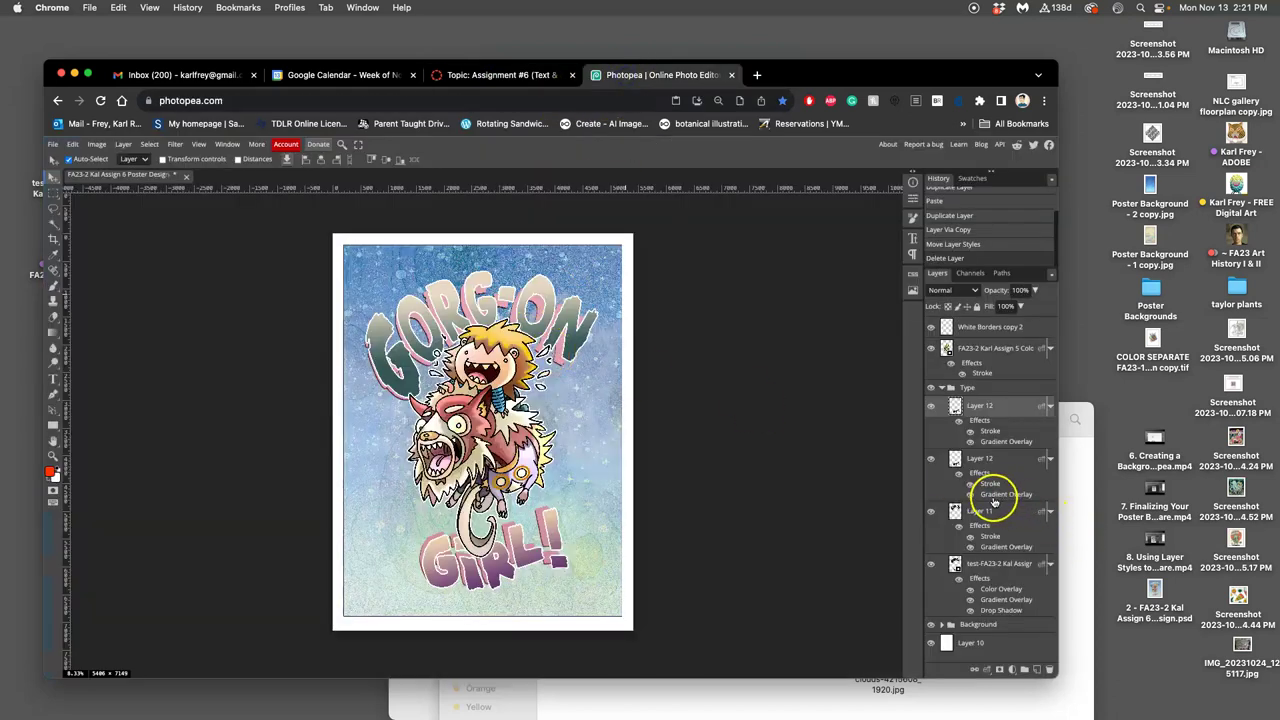
left_click(1084, 516)
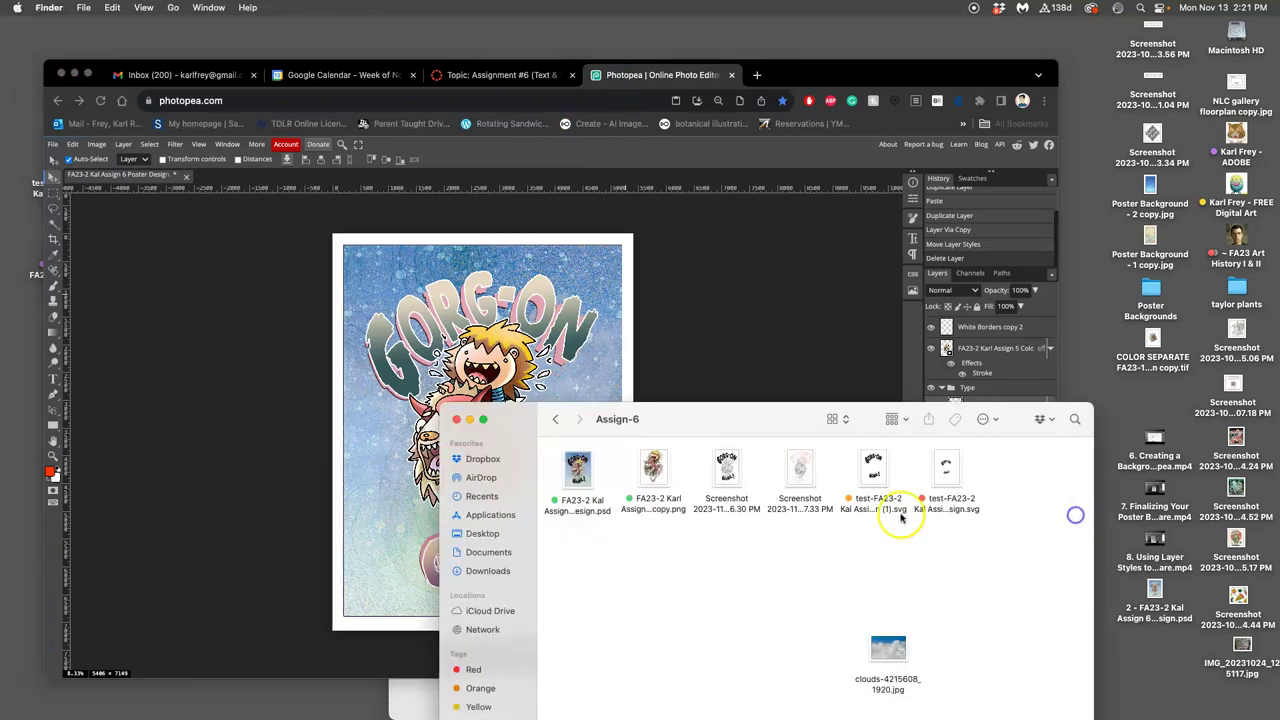
left_click(612, 388)
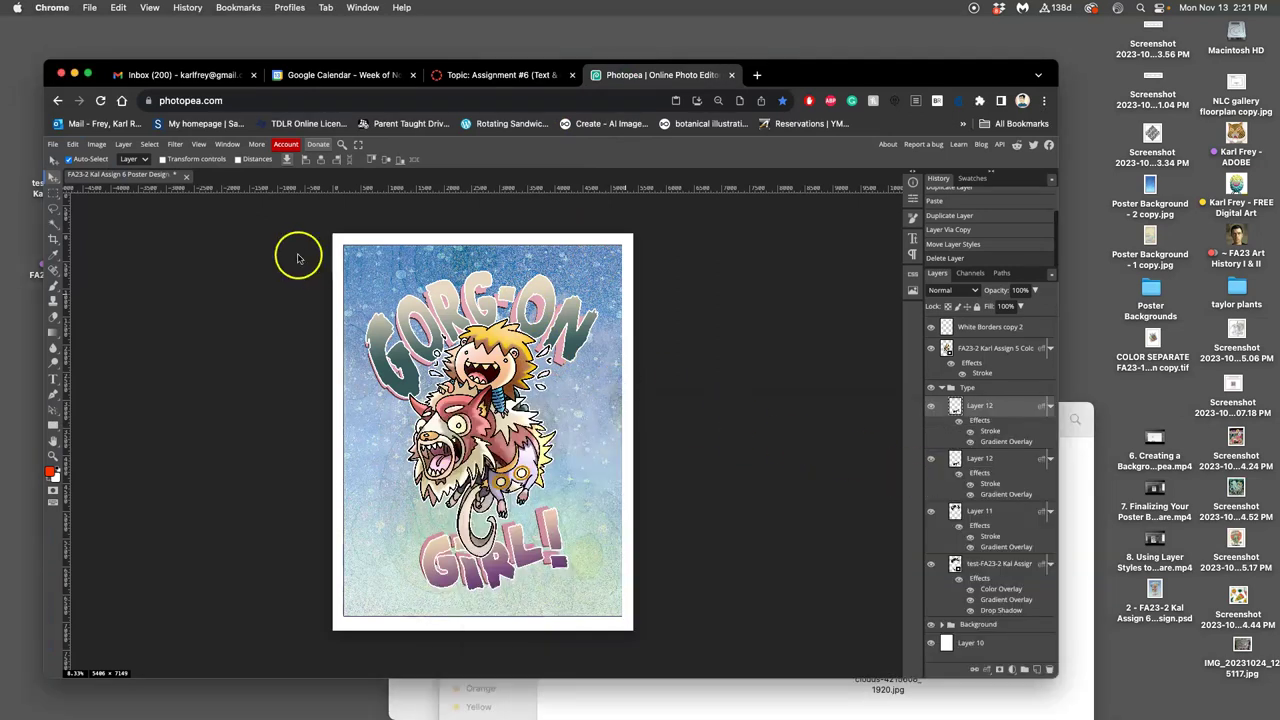
left_click(1067, 567)
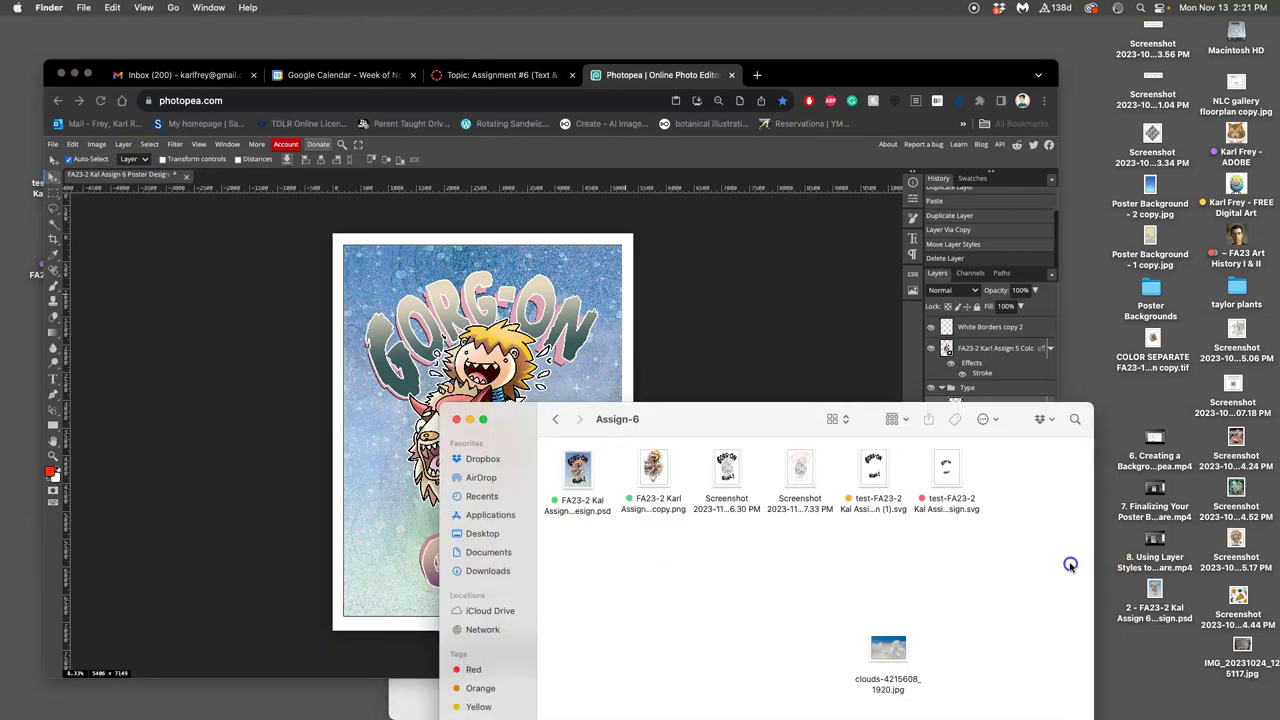
left_click(54, 147)
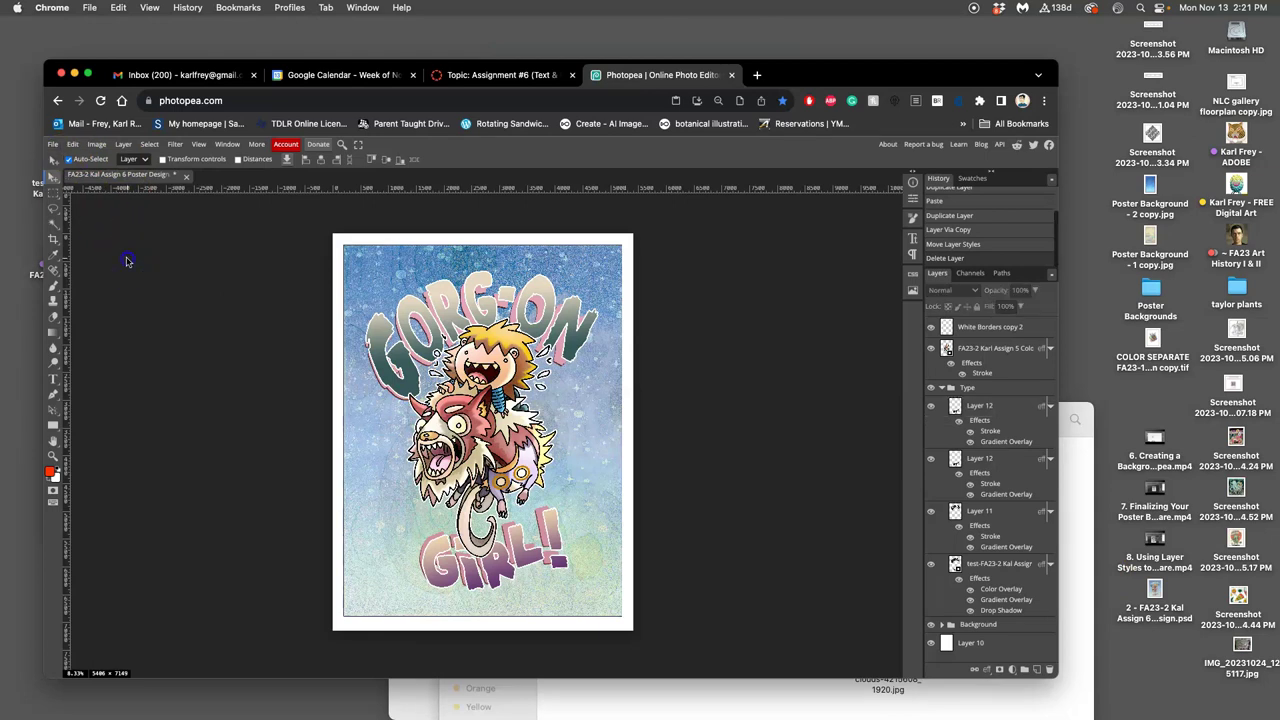
Step: Save the poster as the PSD 'FA23-2 Kal Assign 6 Poster Design' on the Desktop
left_click(52, 145)
left_click(89, 266)
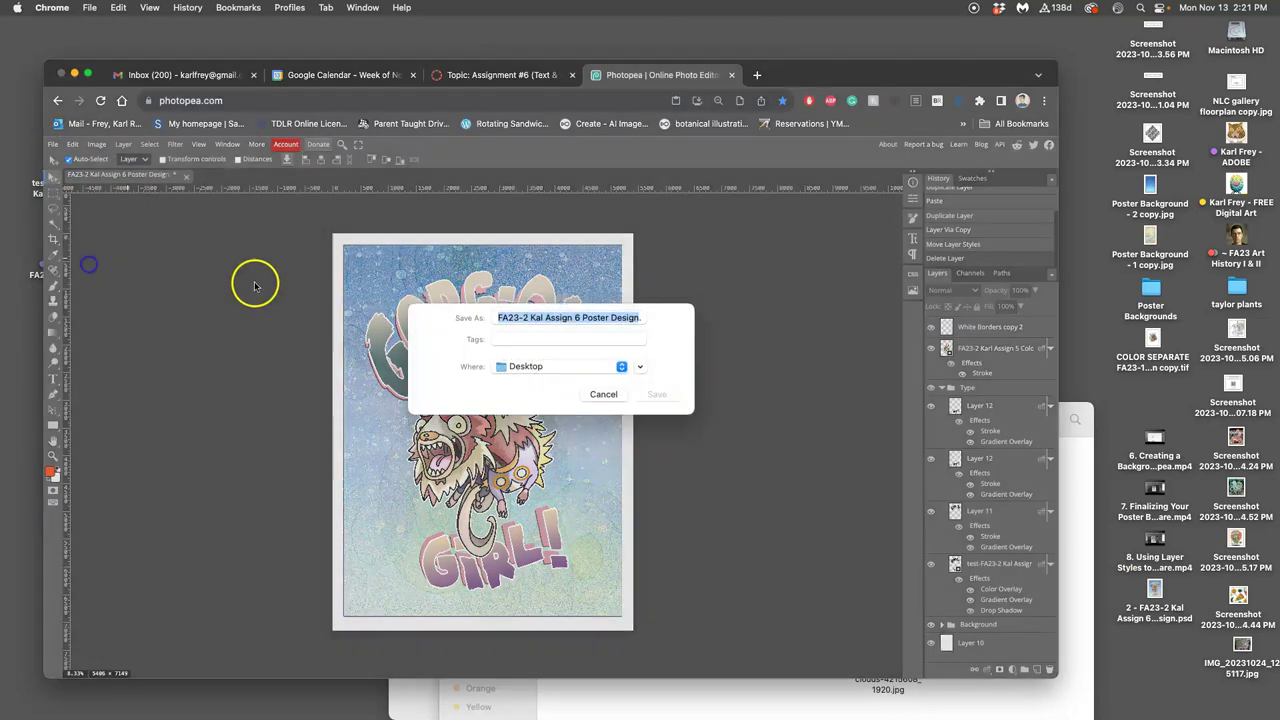
left_click(553, 377)
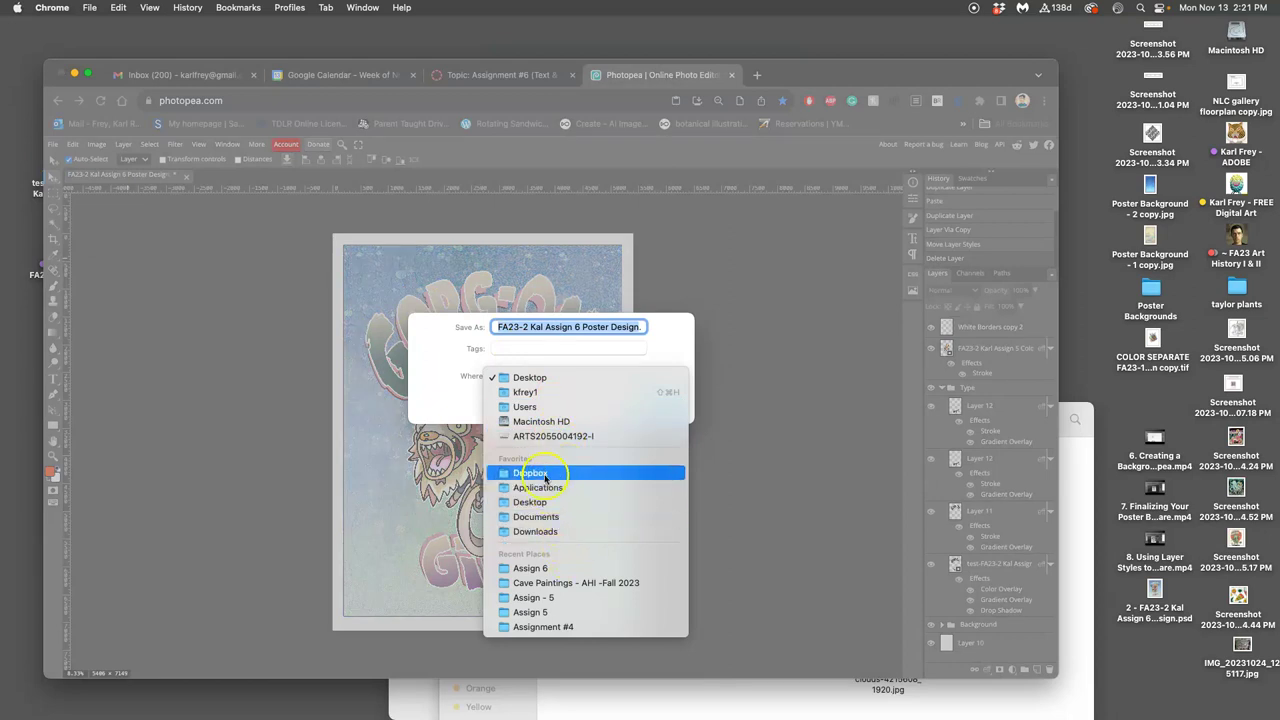
left_click(559, 379)
left_click(655, 405)
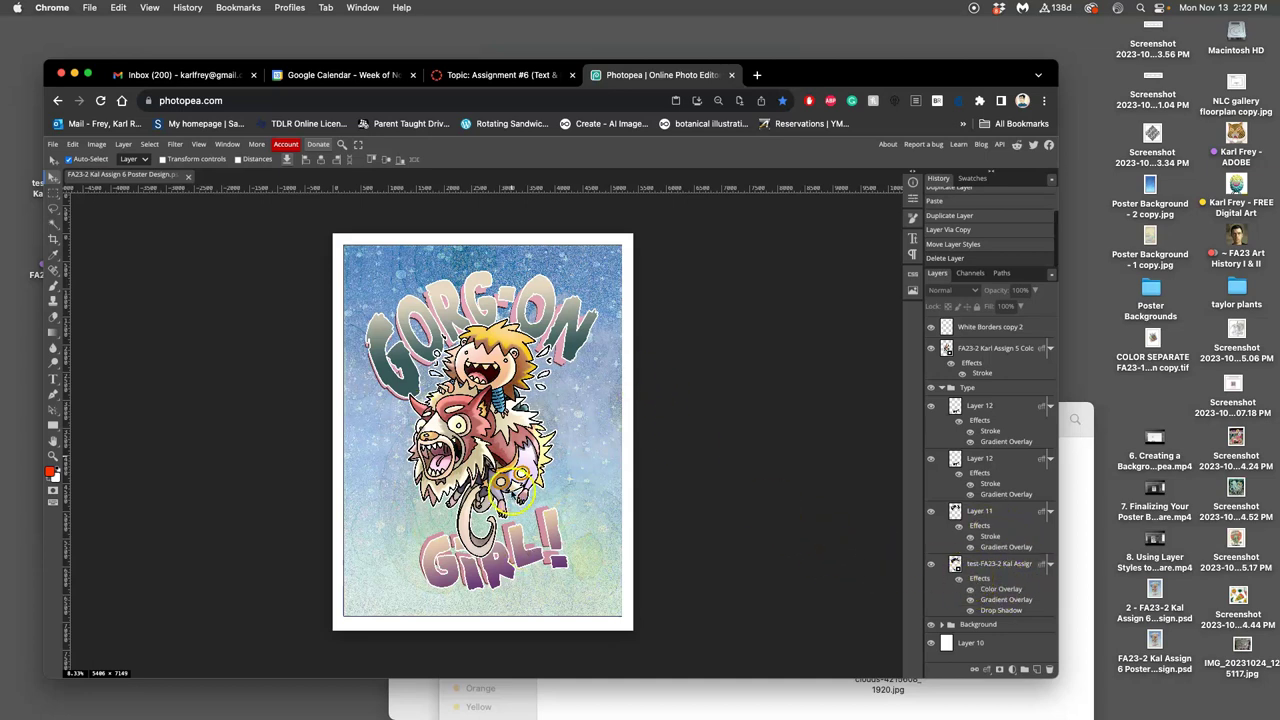
Step: Export the poster as a 5406 × 7149 JPG at 55% quality, then dismiss the AdBlocker notice
left_click(53, 144)
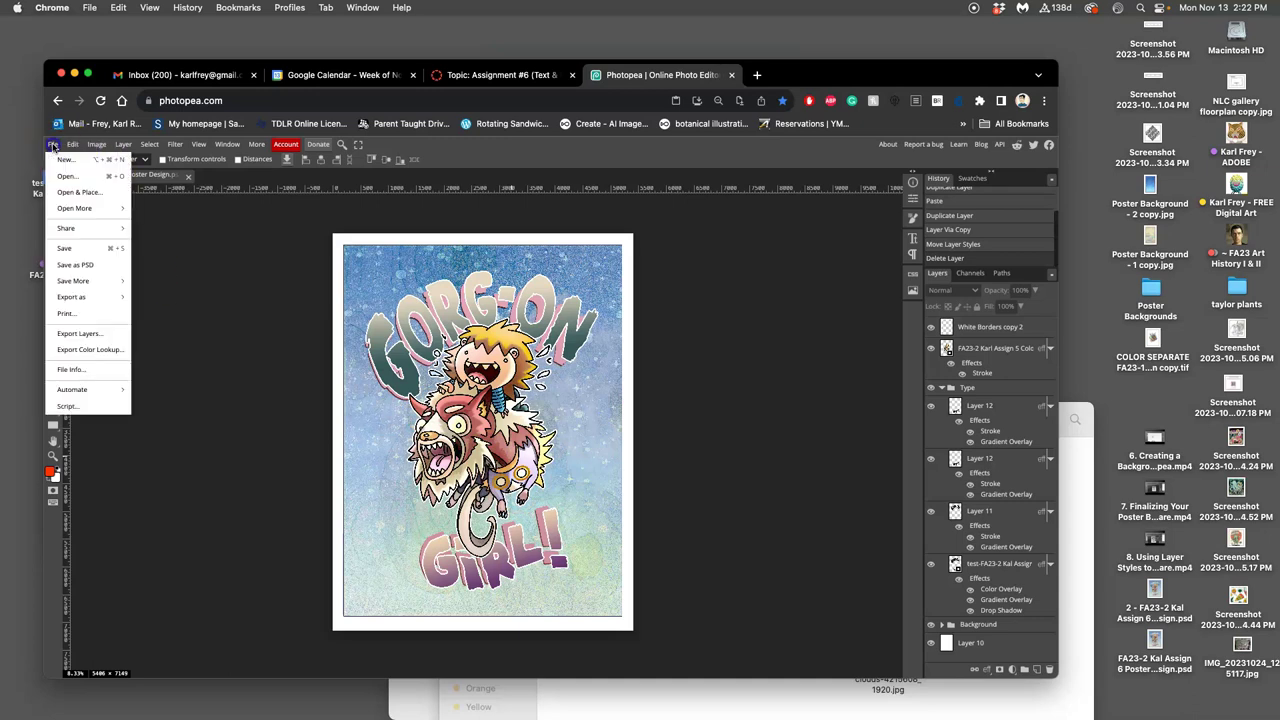
mouse_move(90, 297)
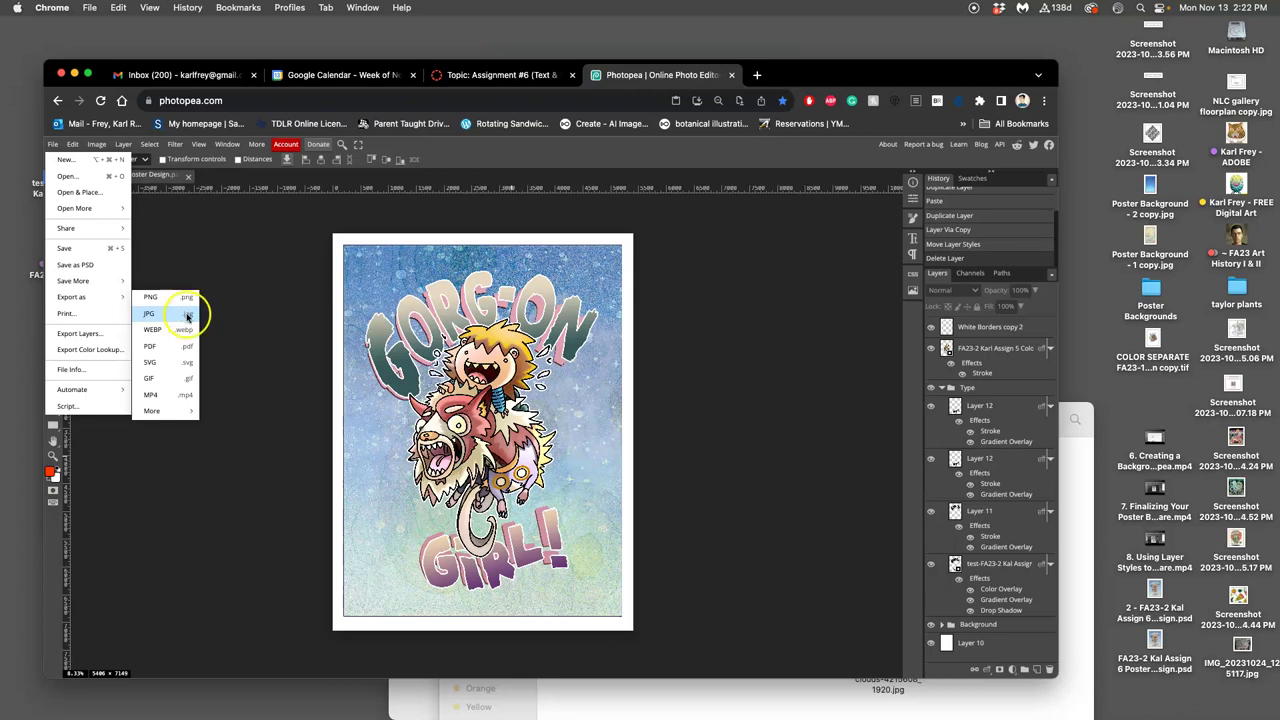
left_click(197, 311)
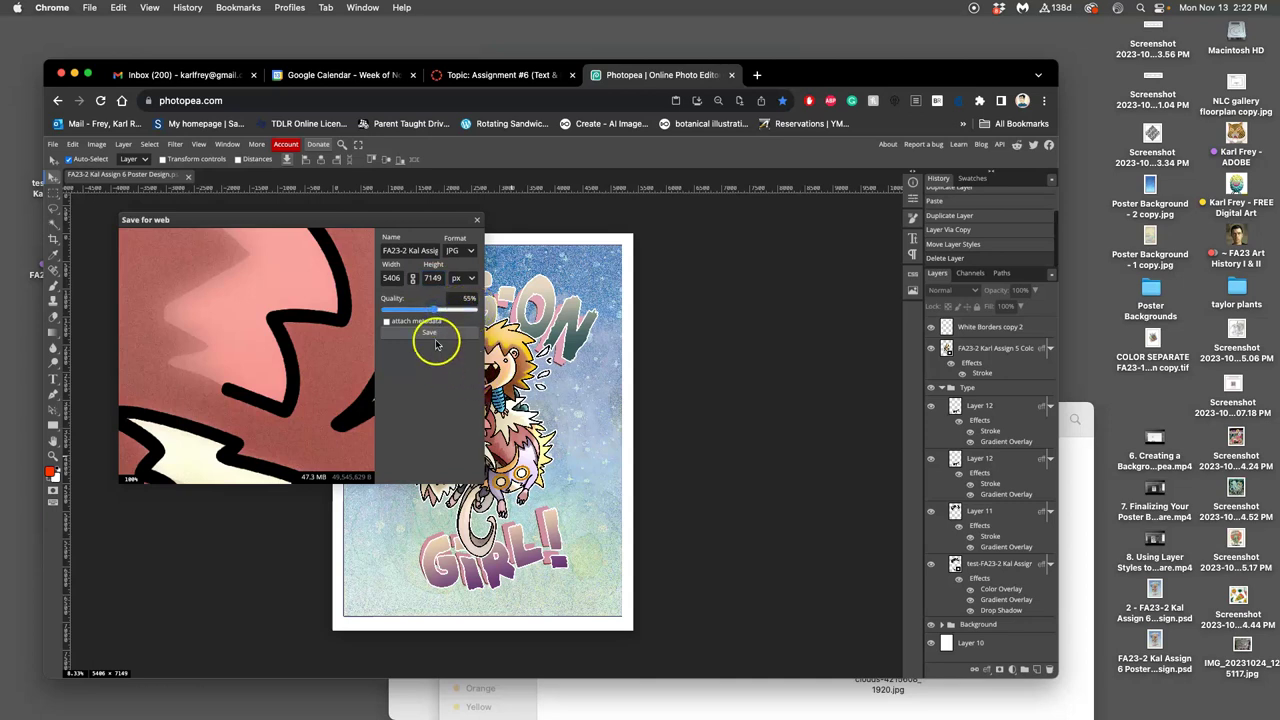
left_click(429, 335)
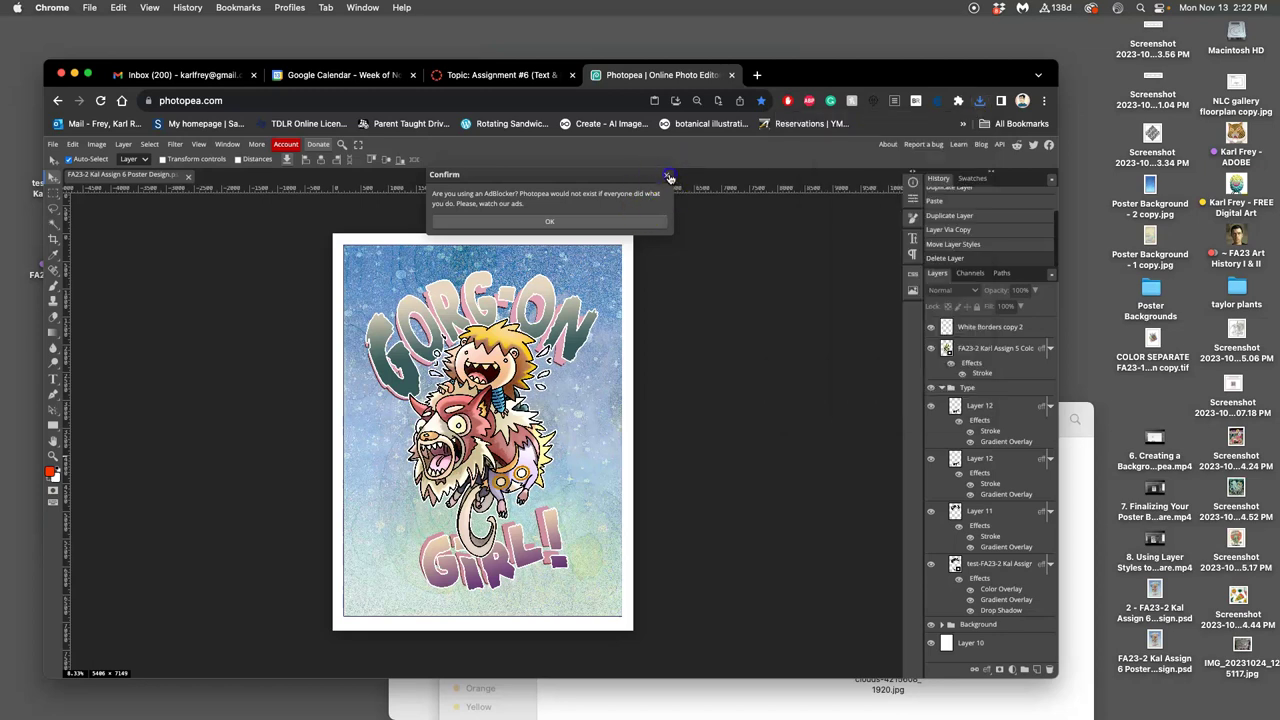
left_click(668, 179)
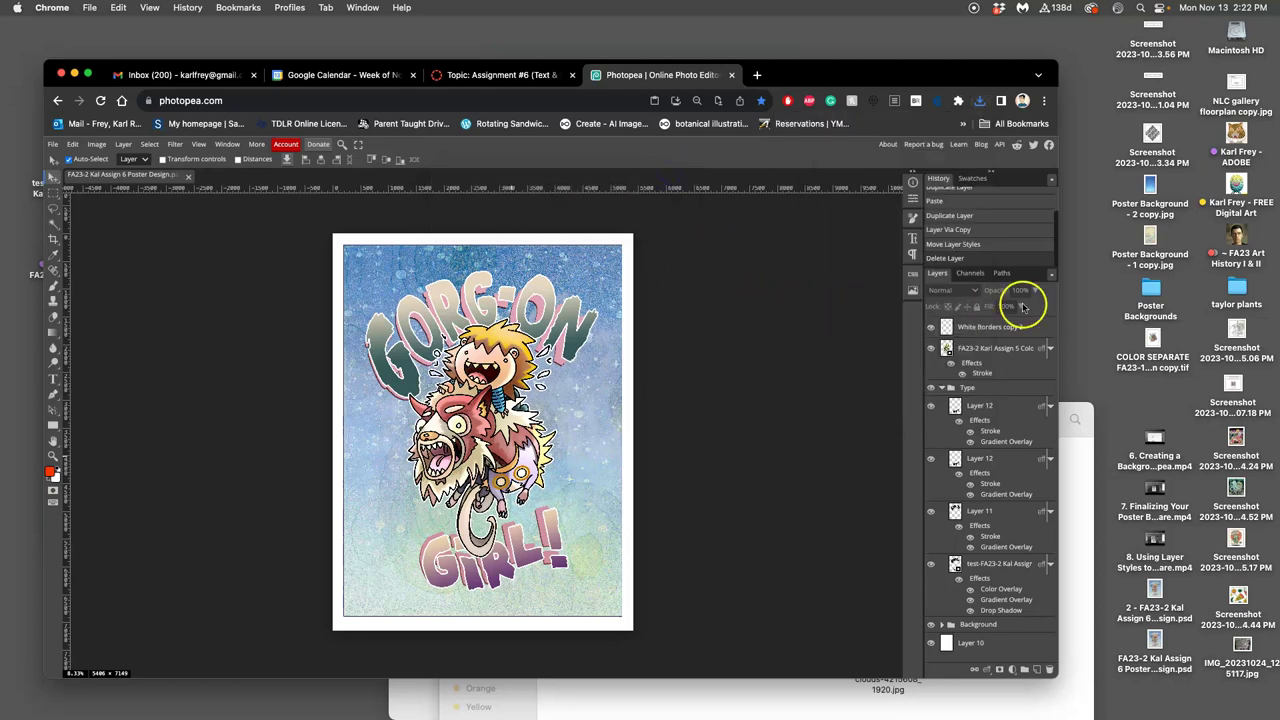
Step: Drag FA23-2 Kal Assign 6 Poster Design.jpg from Downloads onto the desktop and tag it orange
left_click(1098, 345)
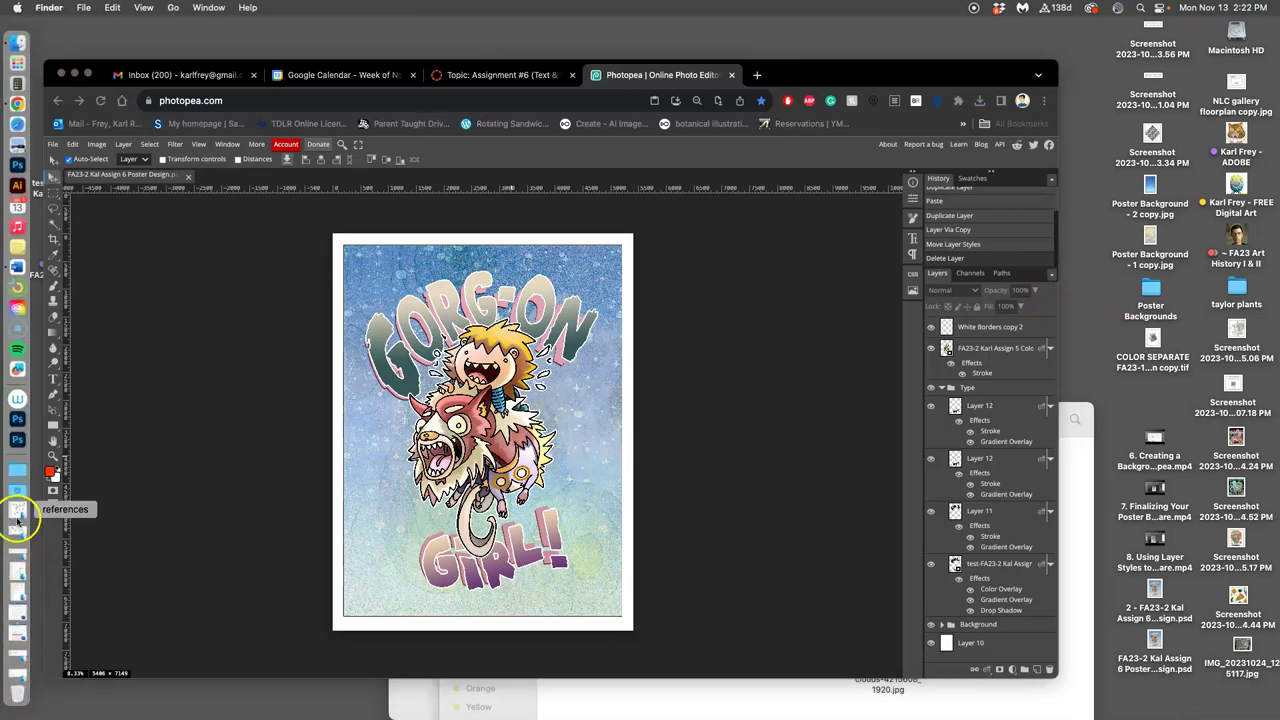
left_click(17, 495)
left_click_drag(96, 212, 1089, 180)
right_click(1089, 180)
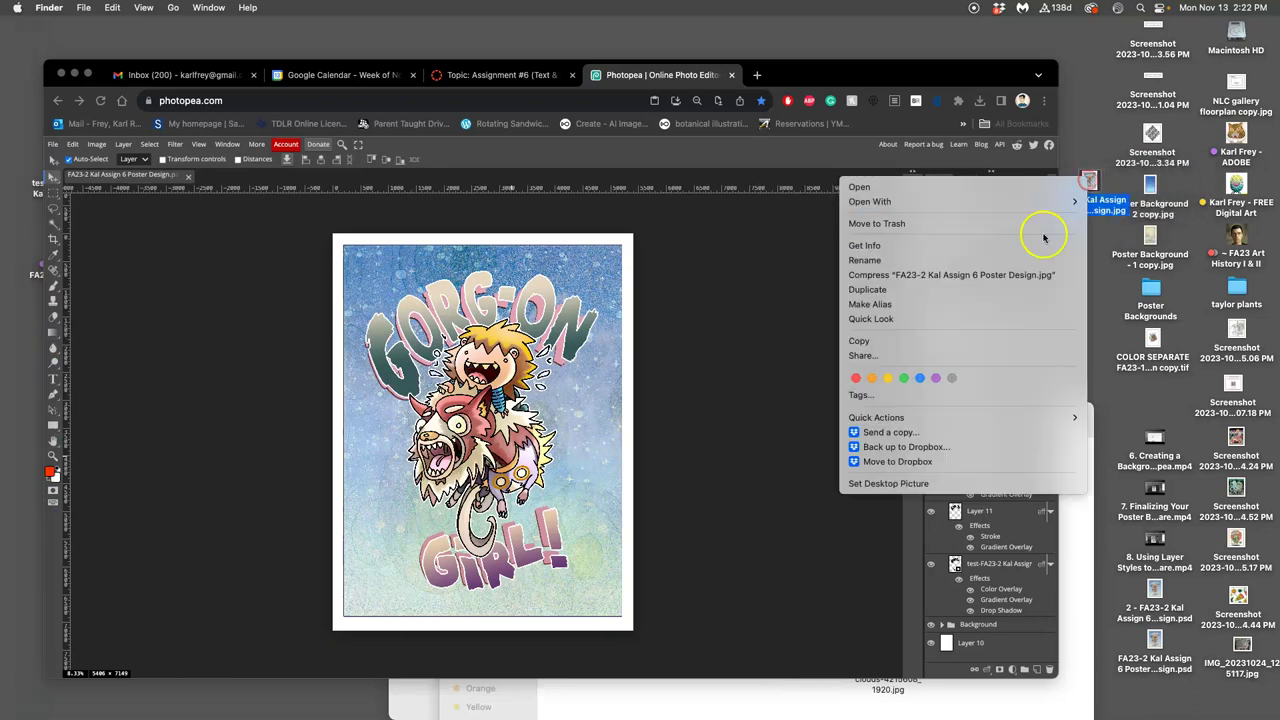
left_click(869, 370)
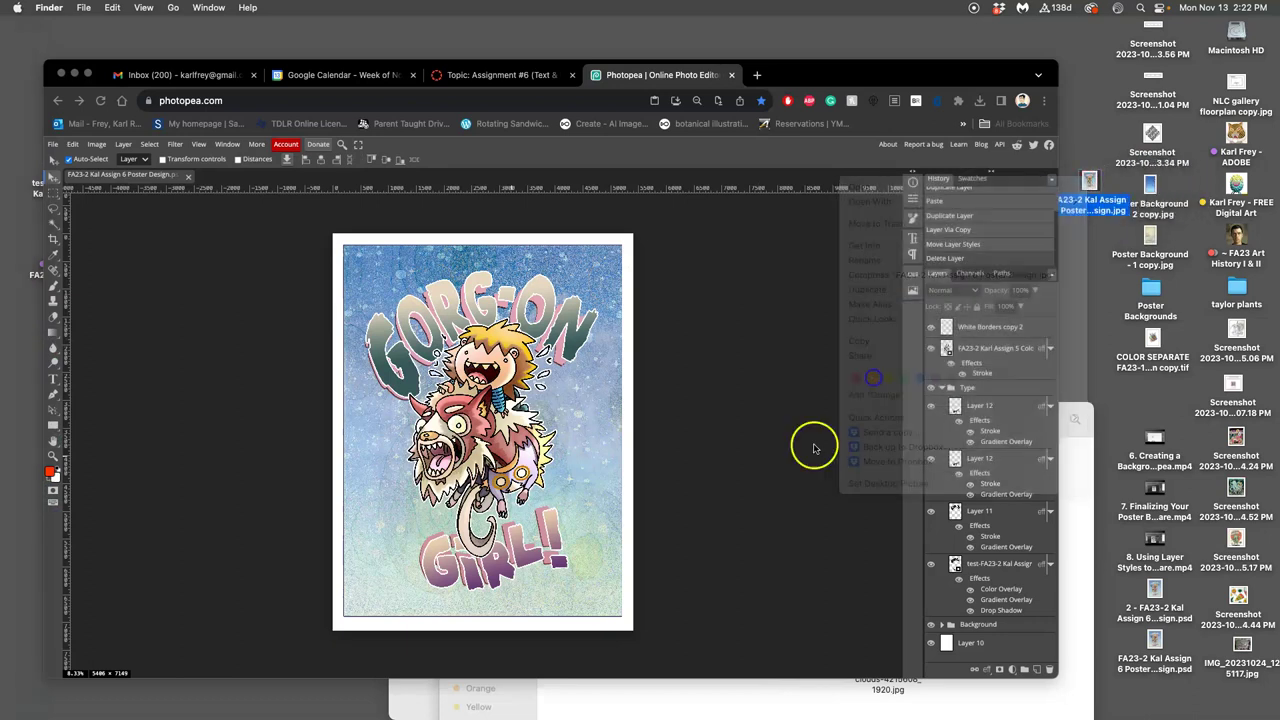
left_click(721, 481)
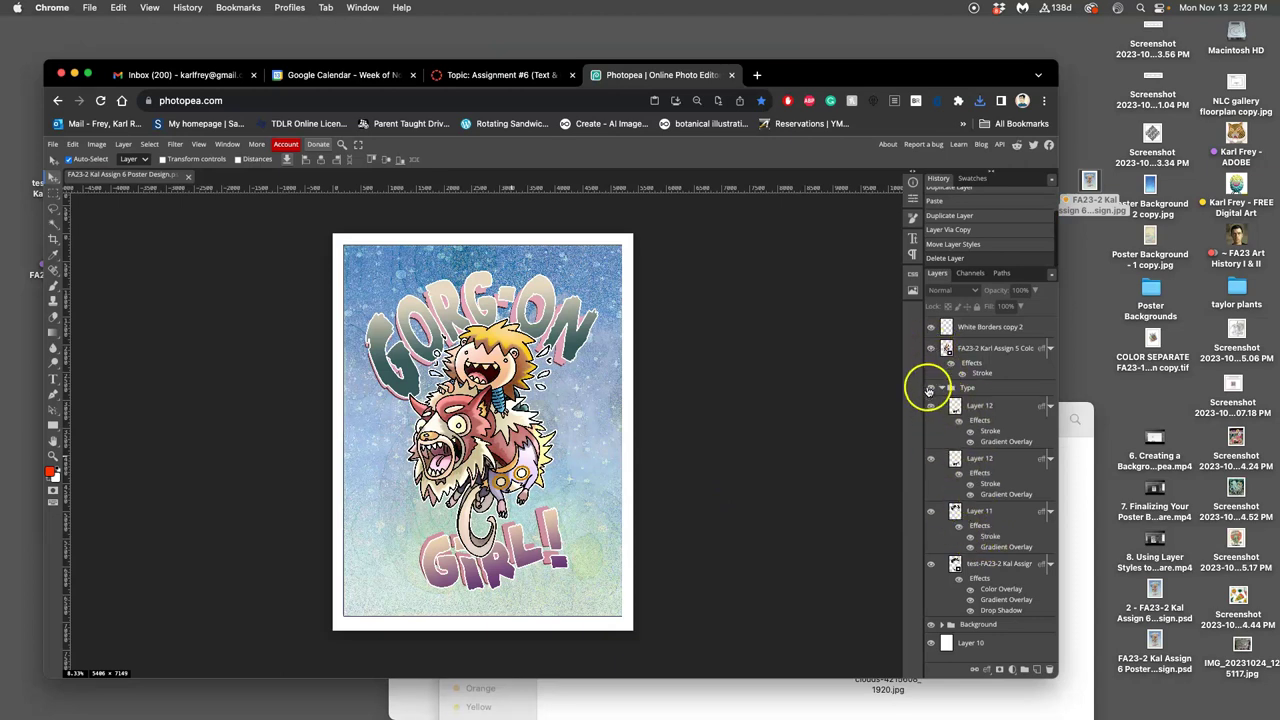
Step: Hide the Background group and export the artwork as 'color type FA23-2 Kal Assign 6 Poster Design.jpg'
left_click(930, 624)
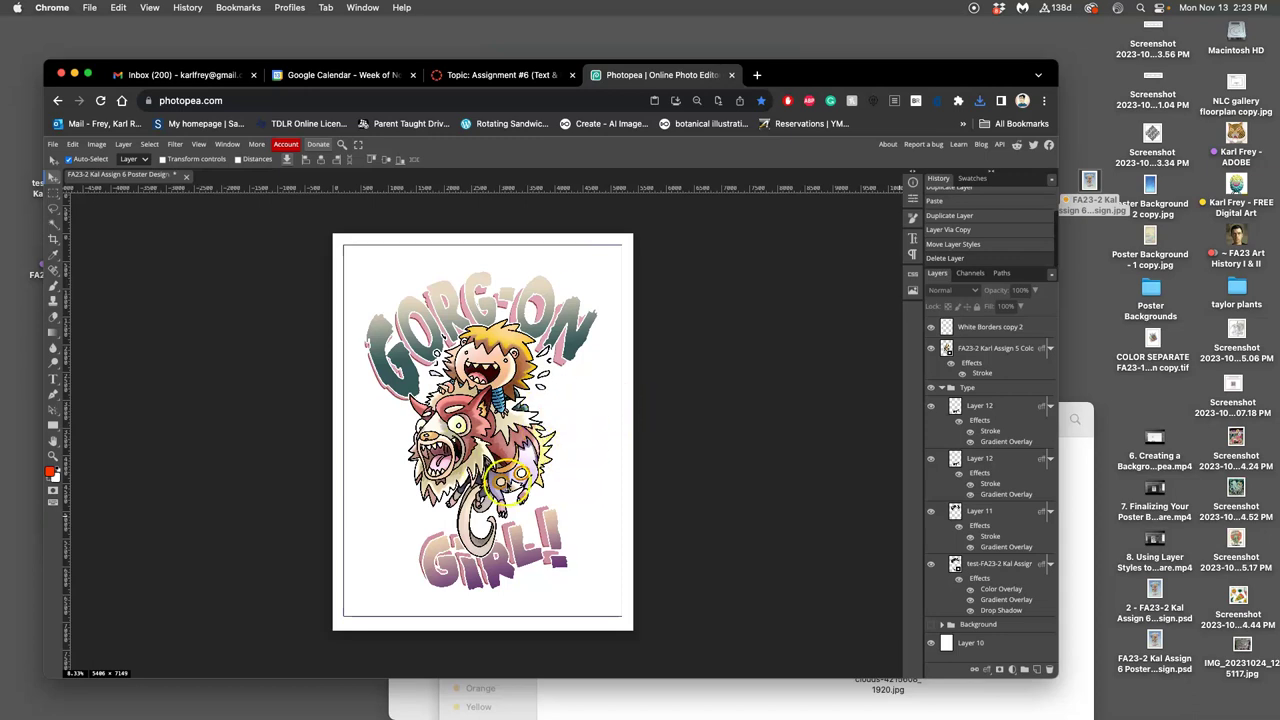
left_click(55, 144)
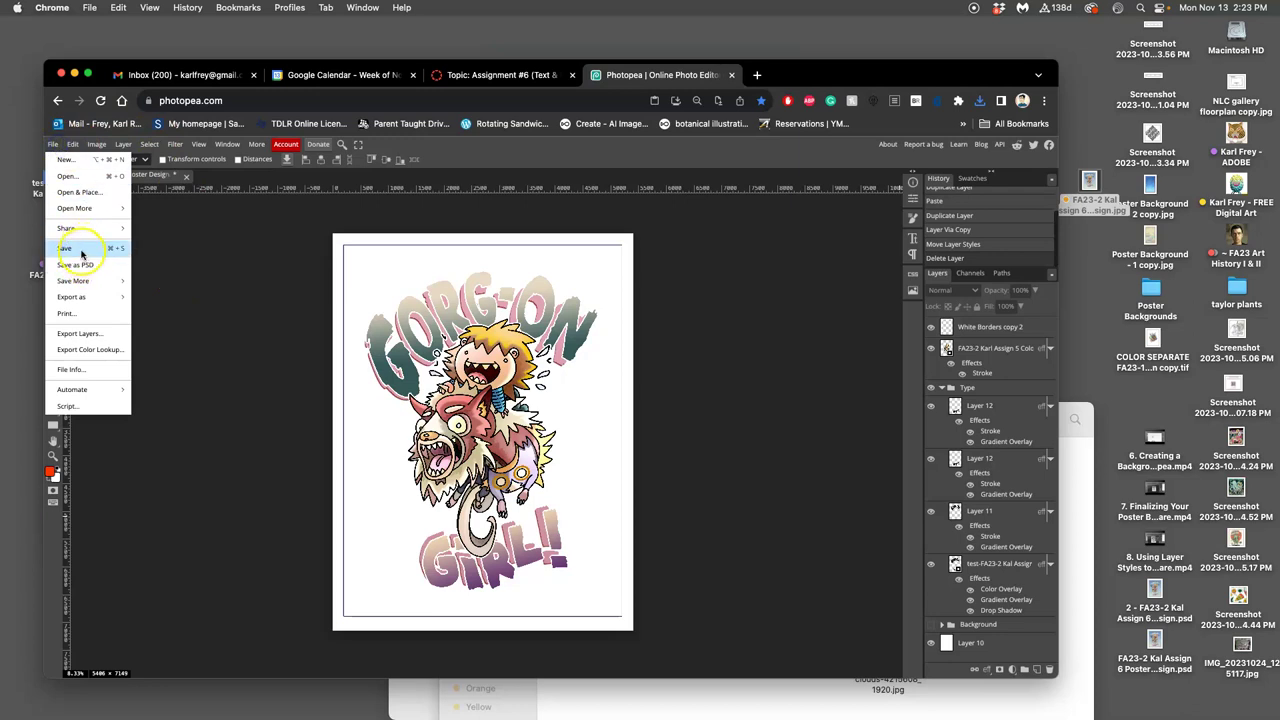
mouse_move(80, 297)
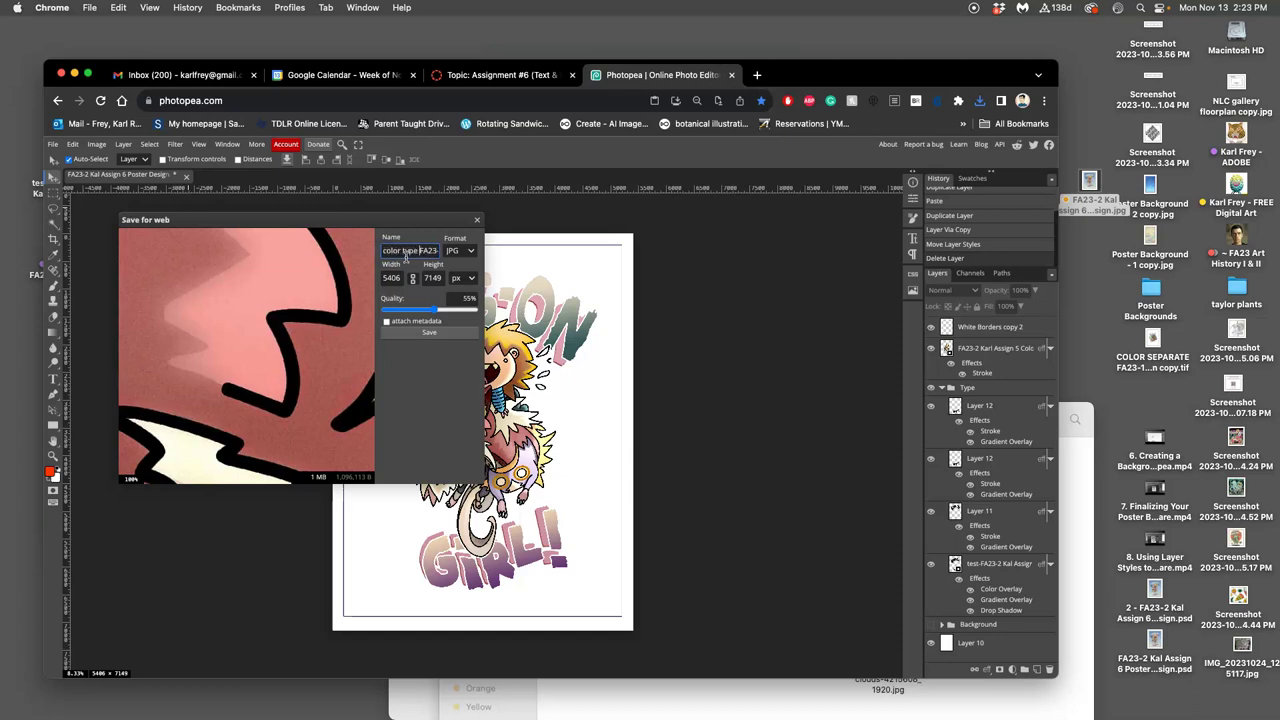
left_click(428, 330)
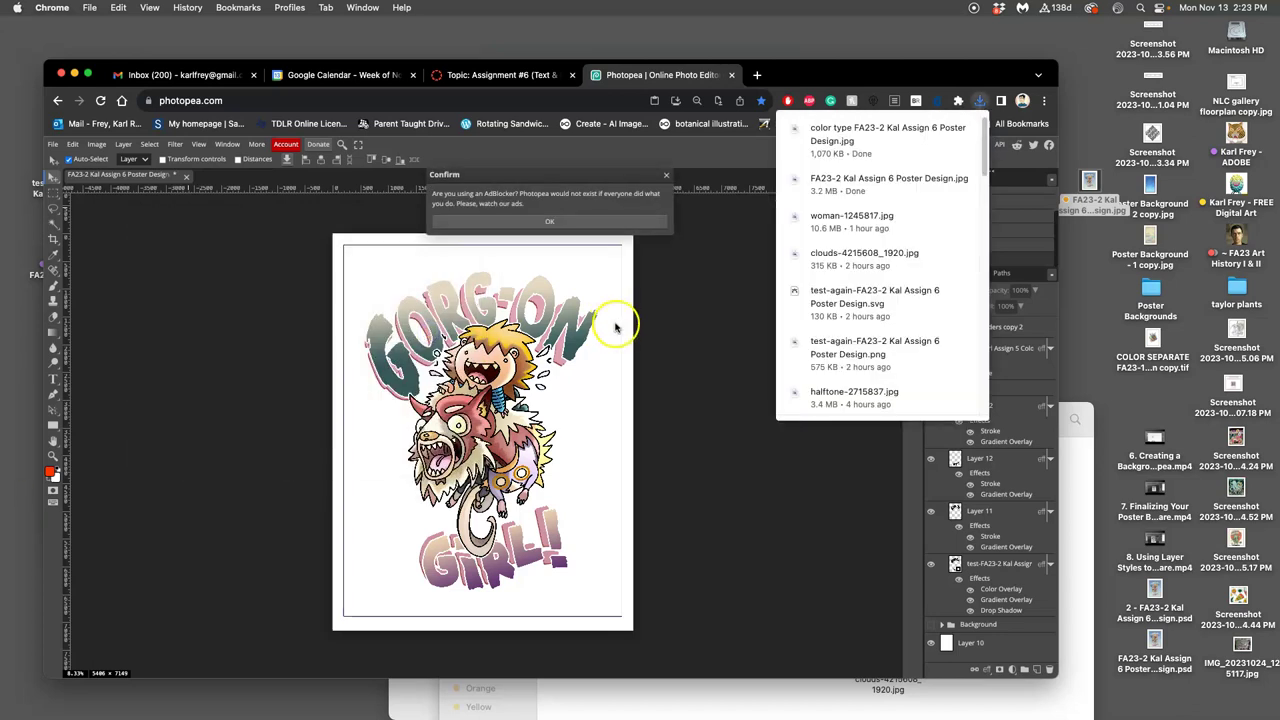
left_click(540, 221)
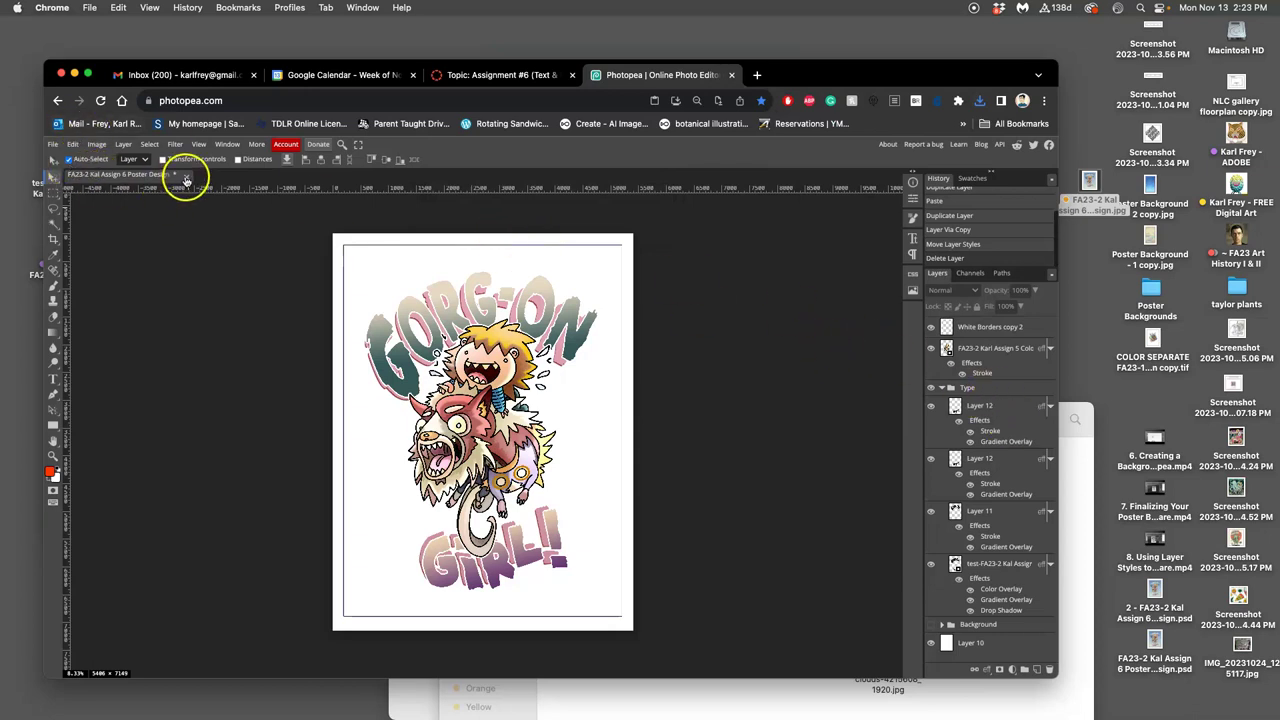
Step: Close the Photopea poster without saving and tag the desktop poster PSD green
left_click(186, 179)
left_click(656, 189)
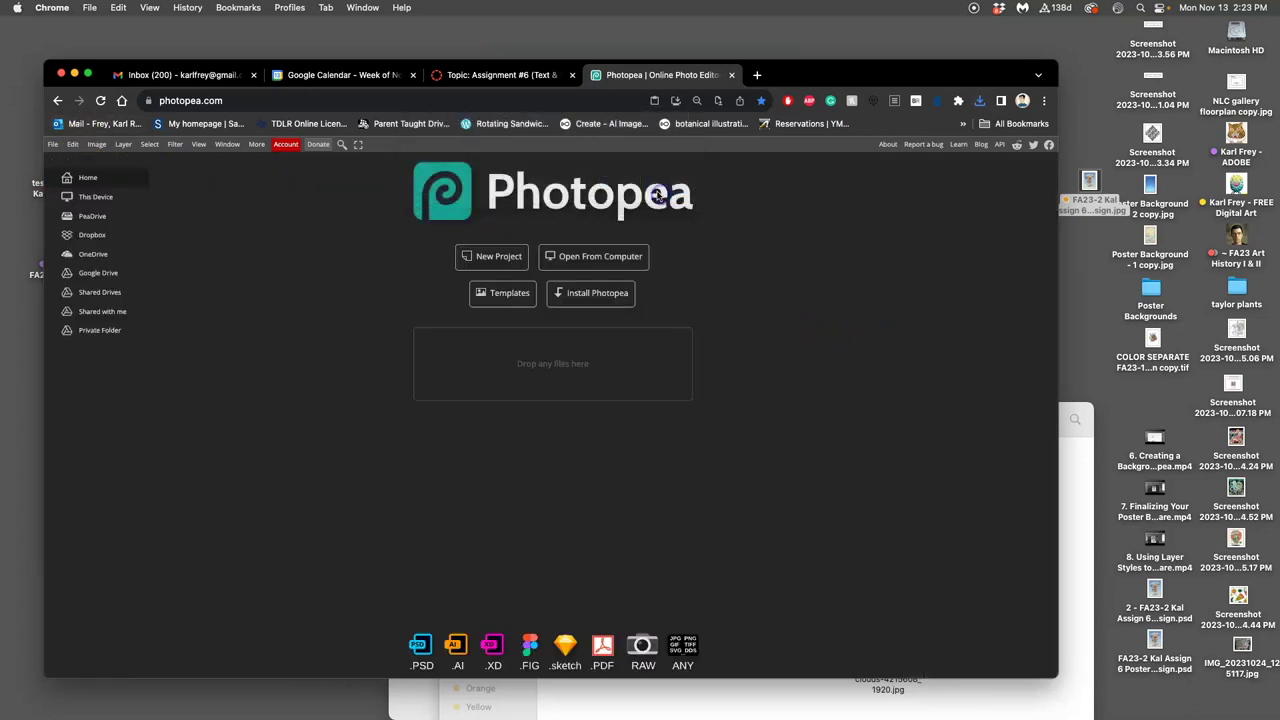
right_click(1160, 641)
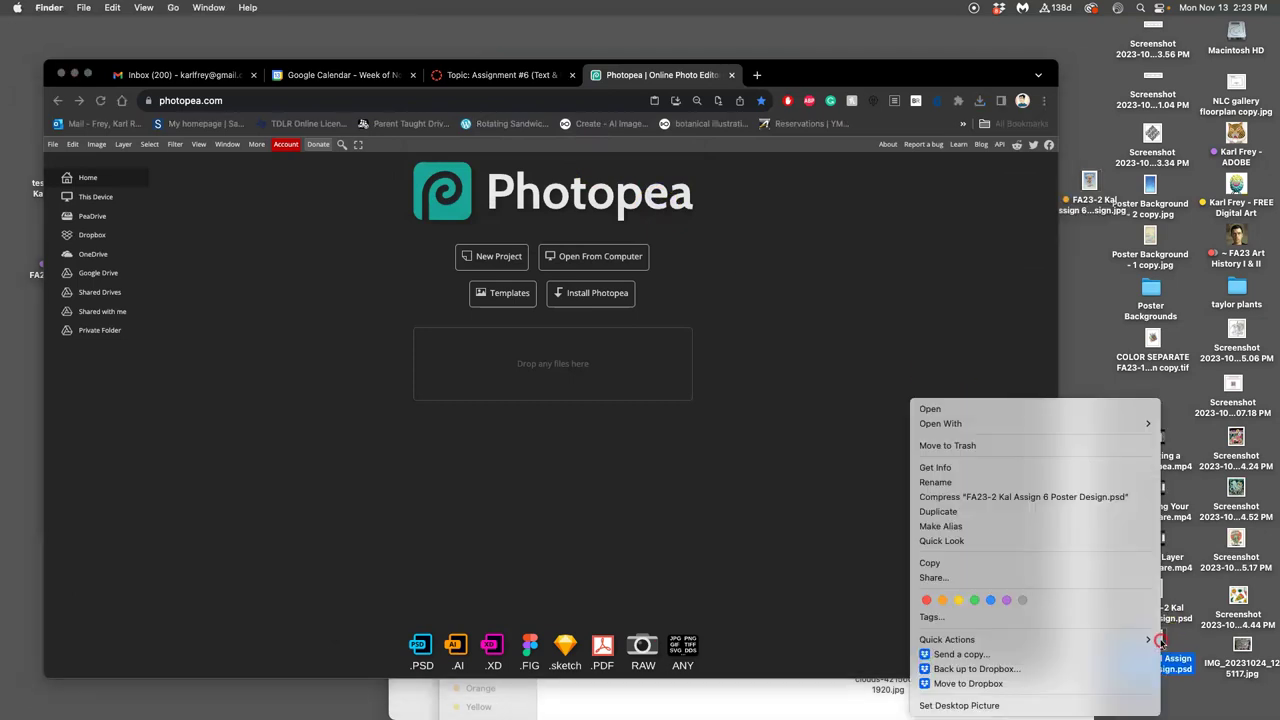
left_click(974, 599)
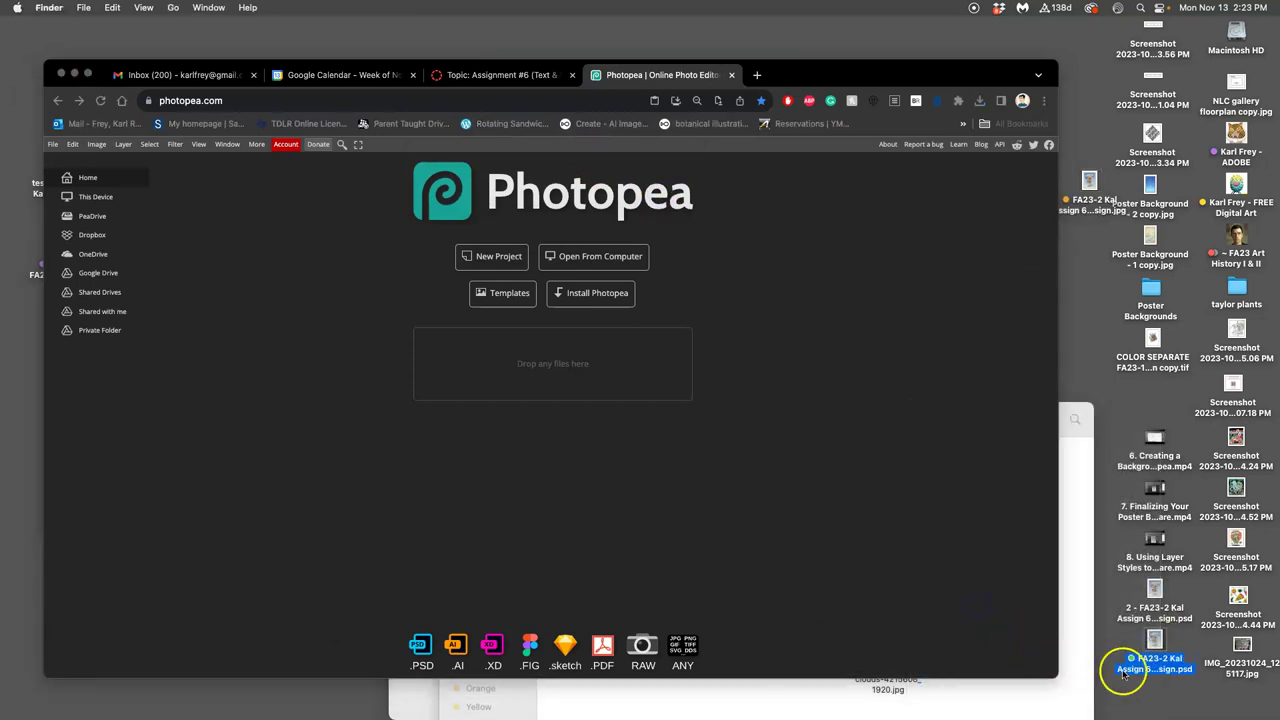
Step: Move the poster PSD into Assign-6, replacing the existing file, and trash the older copy
left_click_drag(1137, 673, 1017, 700)
left_click(739, 246)
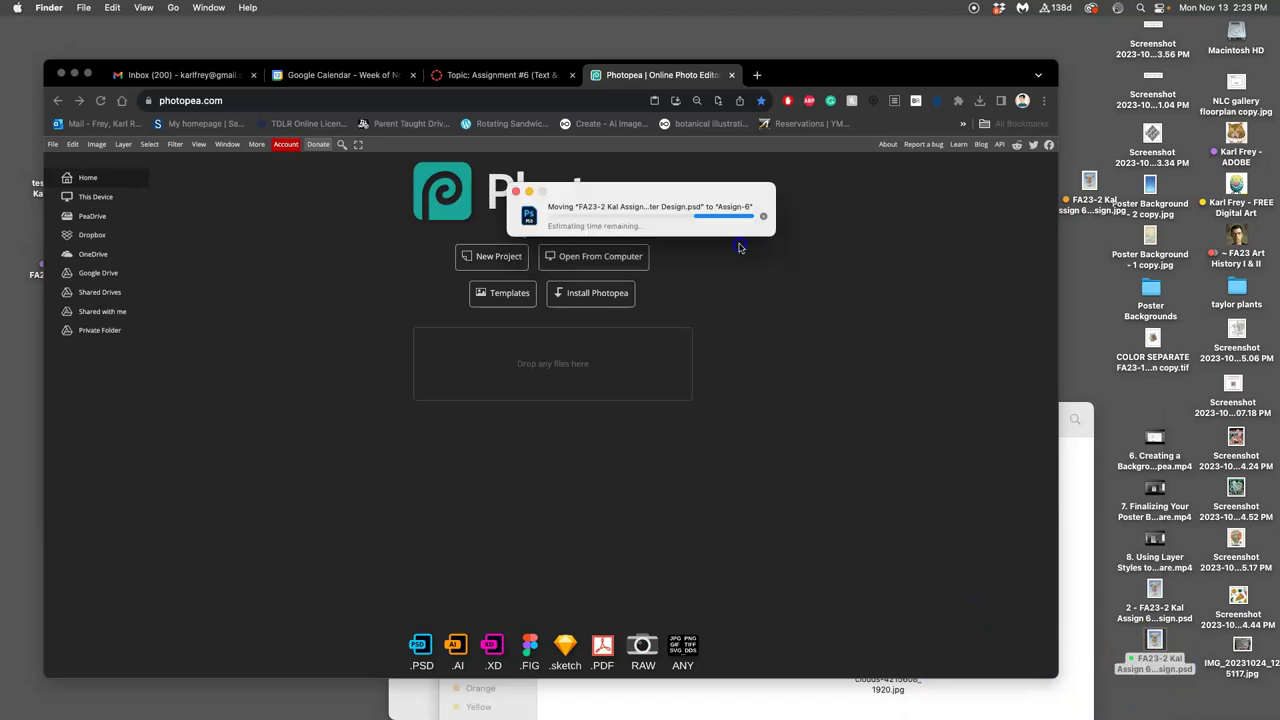
right_click(1157, 590)
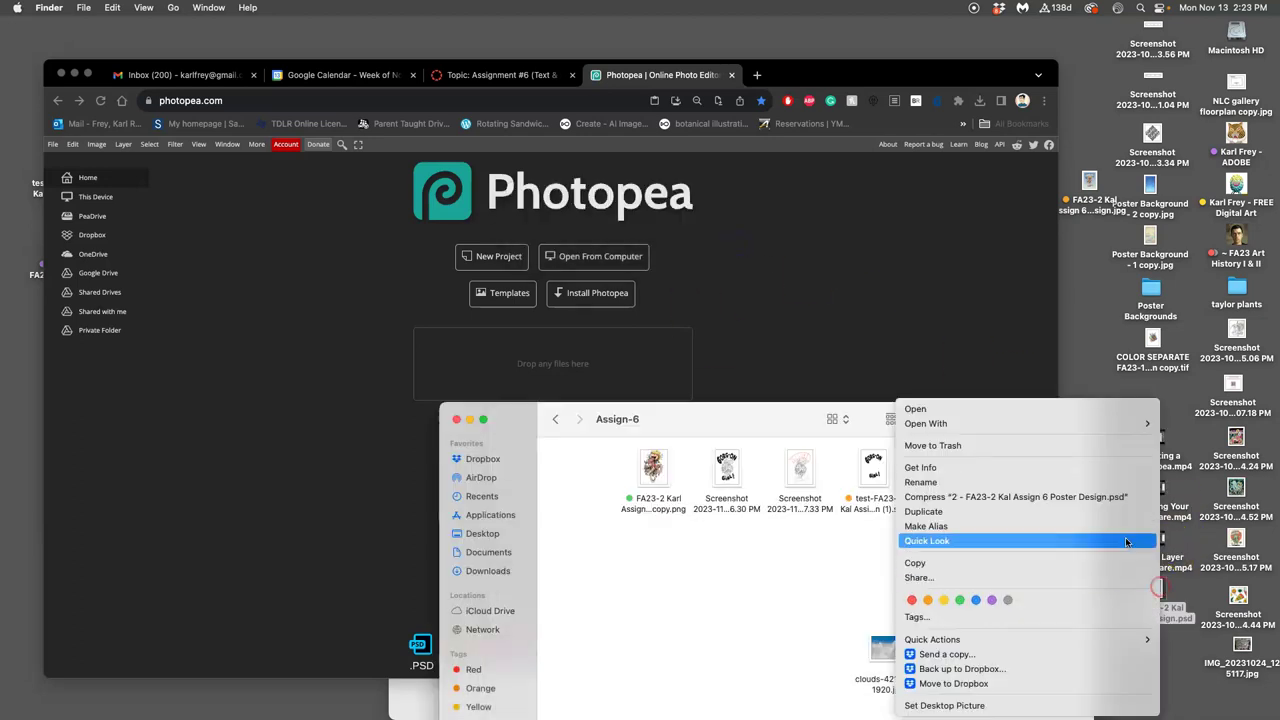
left_click(1016, 449)
left_click_drag(1020, 688, 1020, 688)
Step: Close the Photopea tab and open the options menu on the instructor's Canvas post
left_click(345, 440)
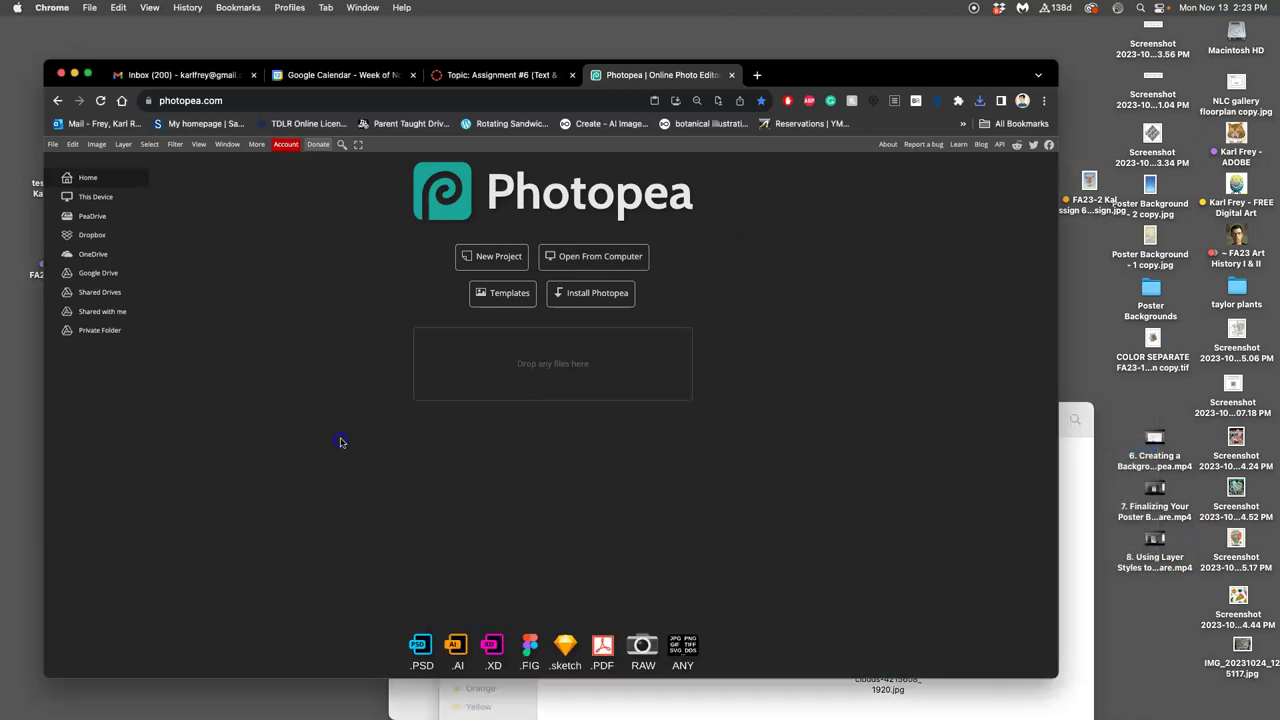
left_click(731, 75)
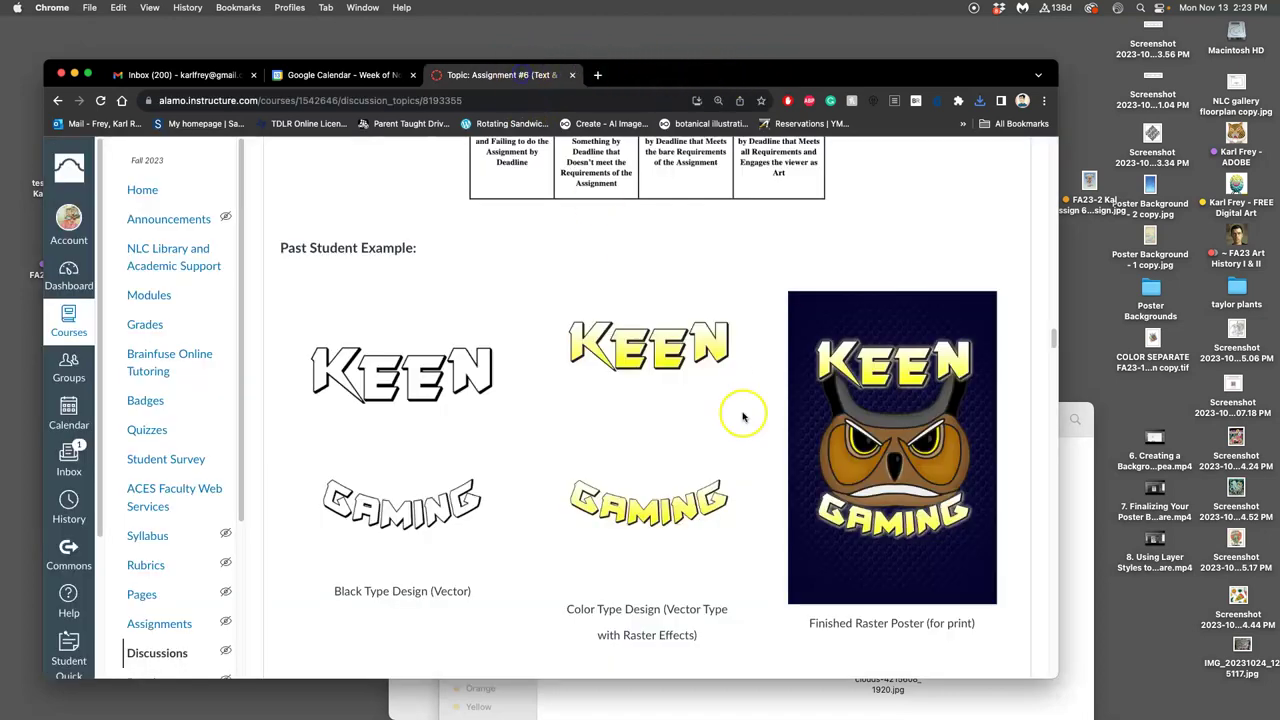
scroll(760, 500, "down", 15)
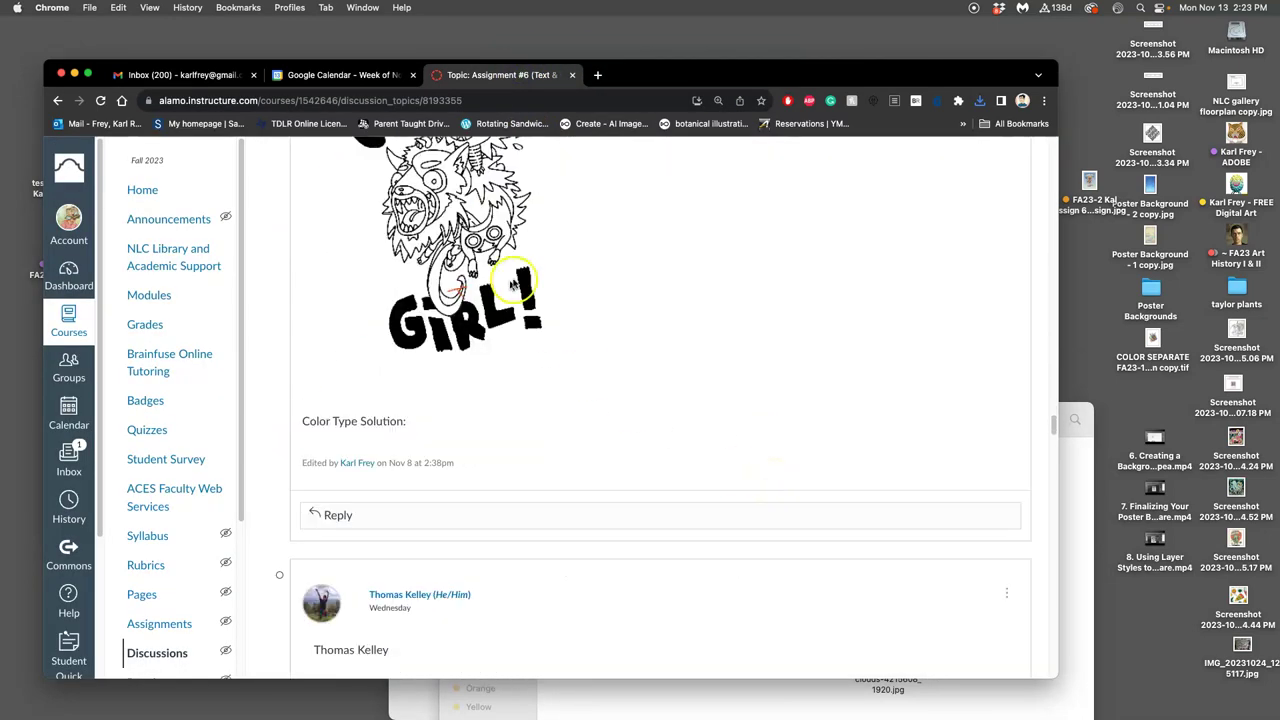
scroll(510, 305, "up", 10)
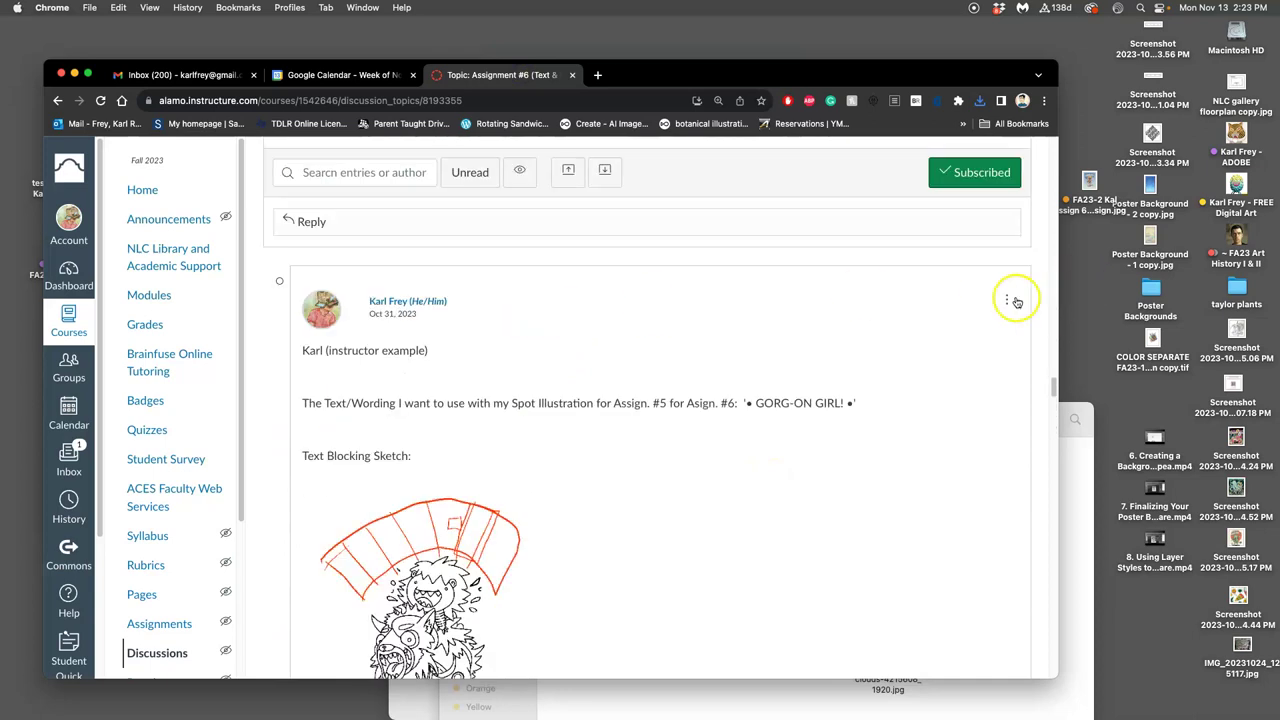
left_click(1006, 299)
Step: Start editing the instructor post and place the cursor below 'Color Type Solution:'
left_click(950, 368)
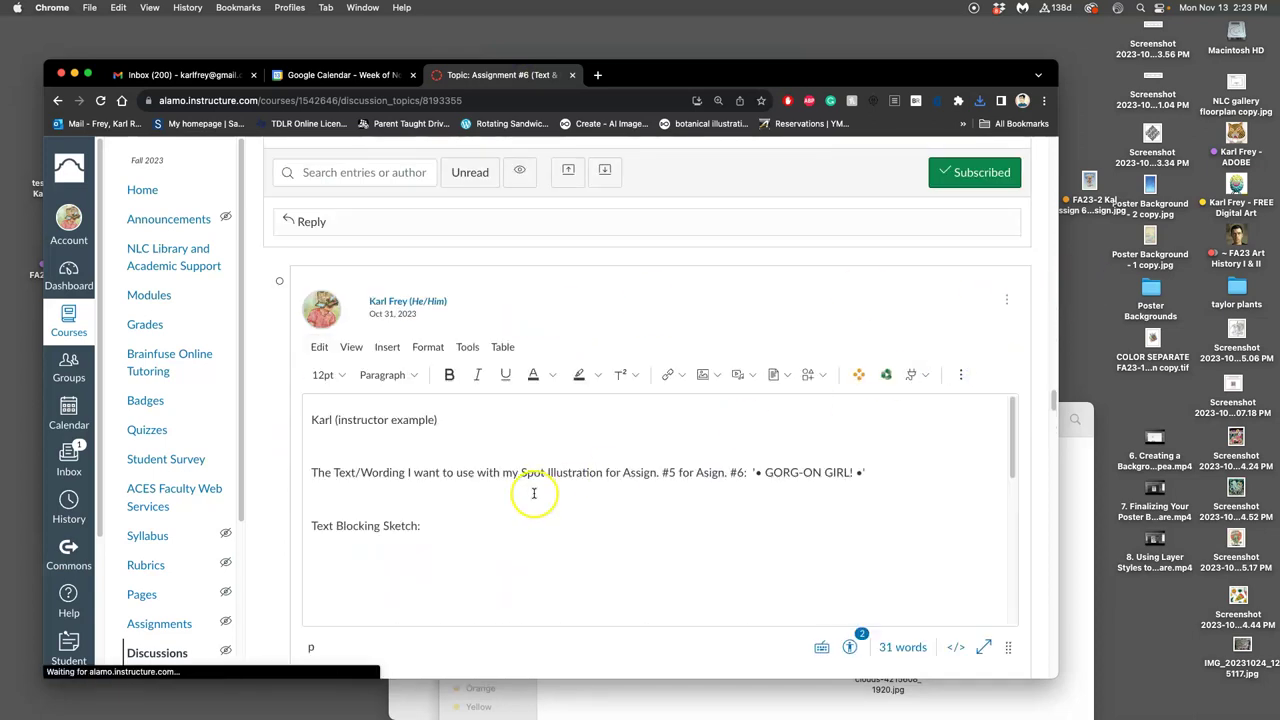
scroll(531, 491, "down", 5)
scroll(531, 491, "up", 6)
scroll(560, 505, "down", 5)
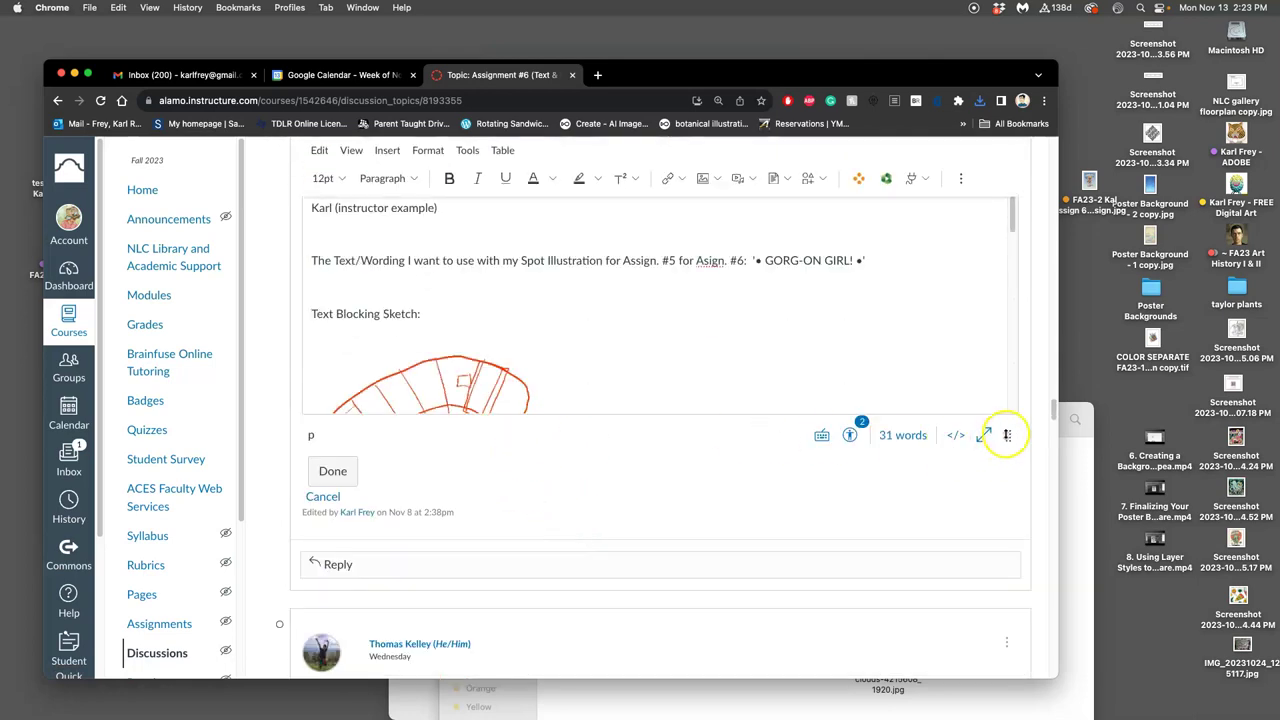
left_click_drag(1007, 434, 1010, 676)
scroll(808, 486, "down", 10)
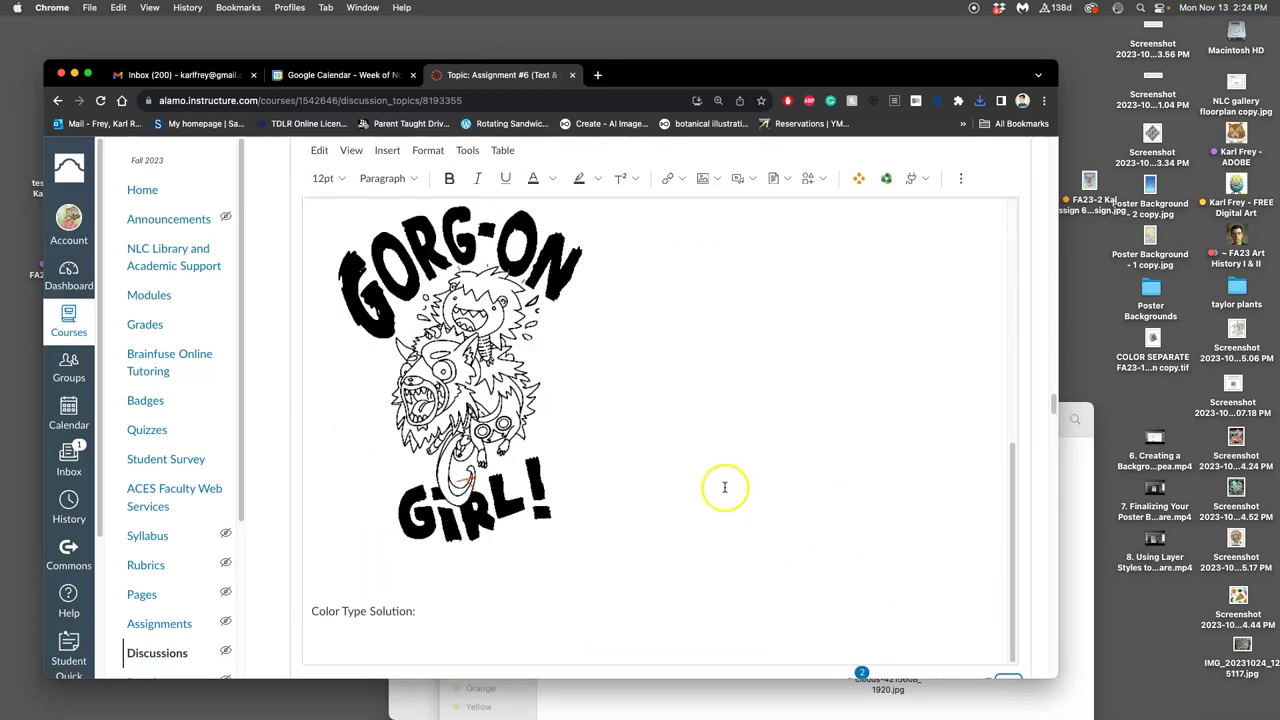
left_click(443, 628)
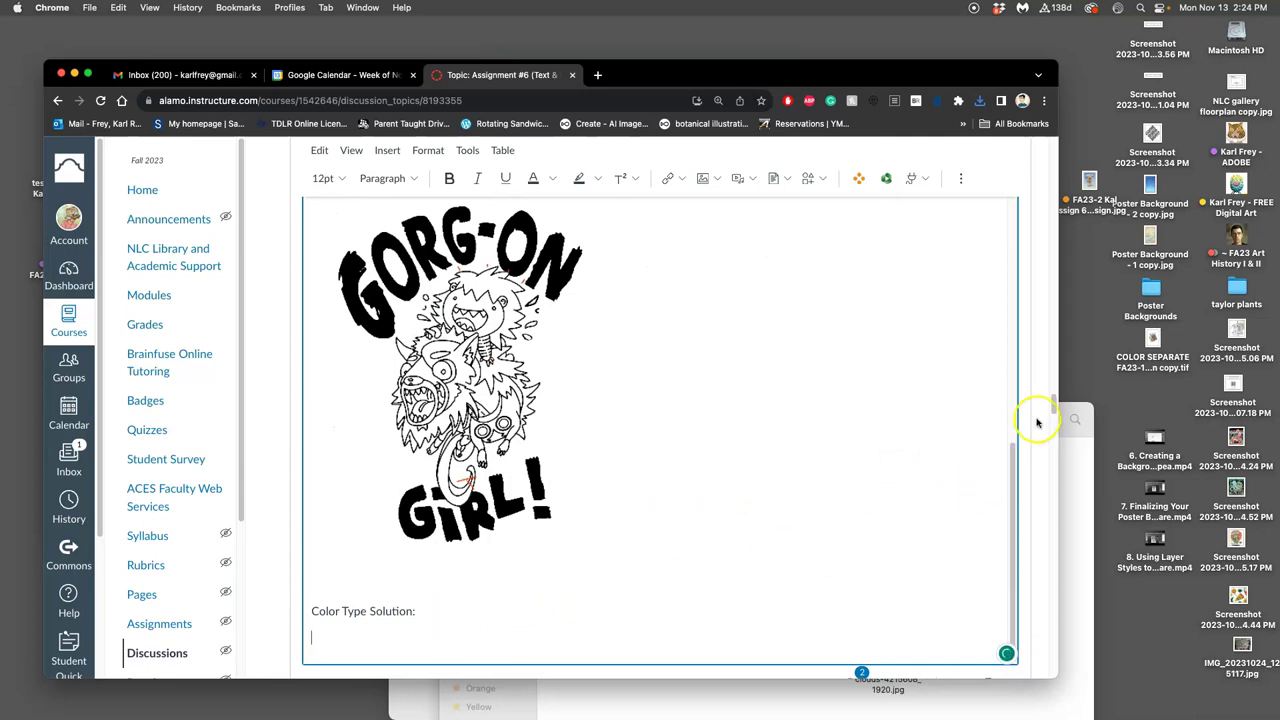
Step: Drag the color type JPG from Downloads into the post and tag the file orange
left_click(1077, 491)
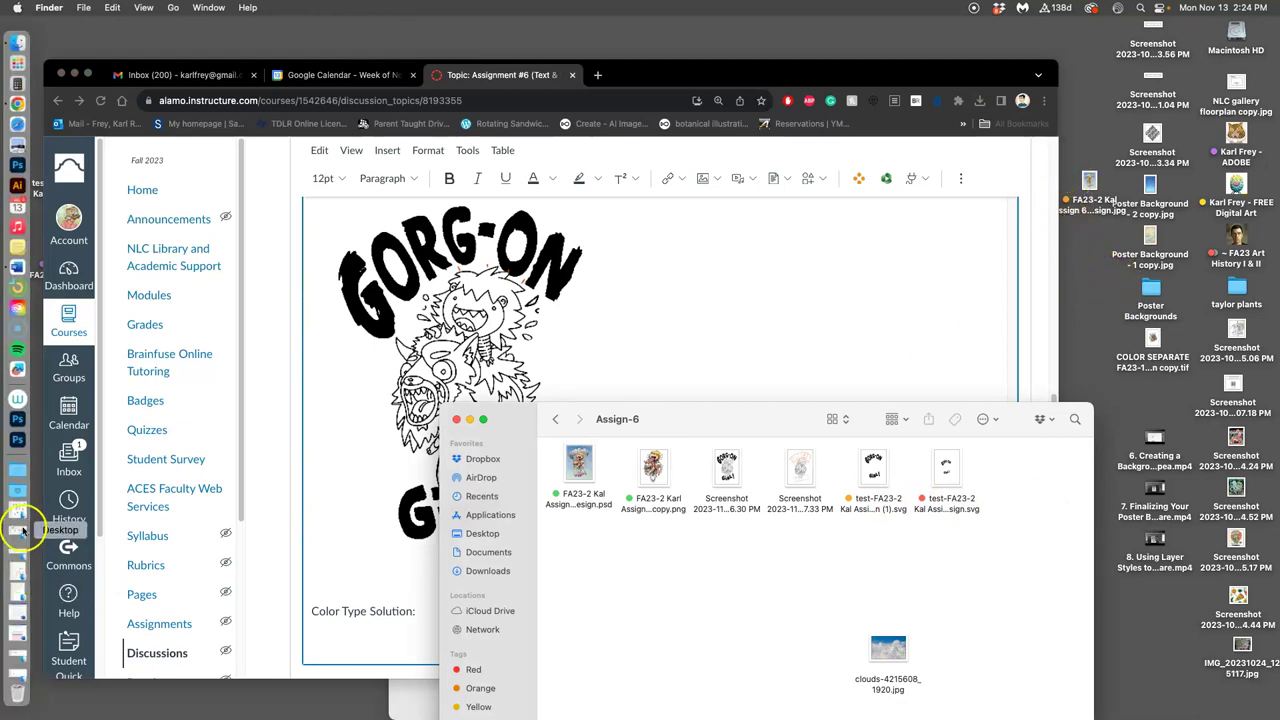
left_click(45, 371)
left_click_drag(94, 214, 385, 640)
right_click(1088, 256)
left_click(834, 456)
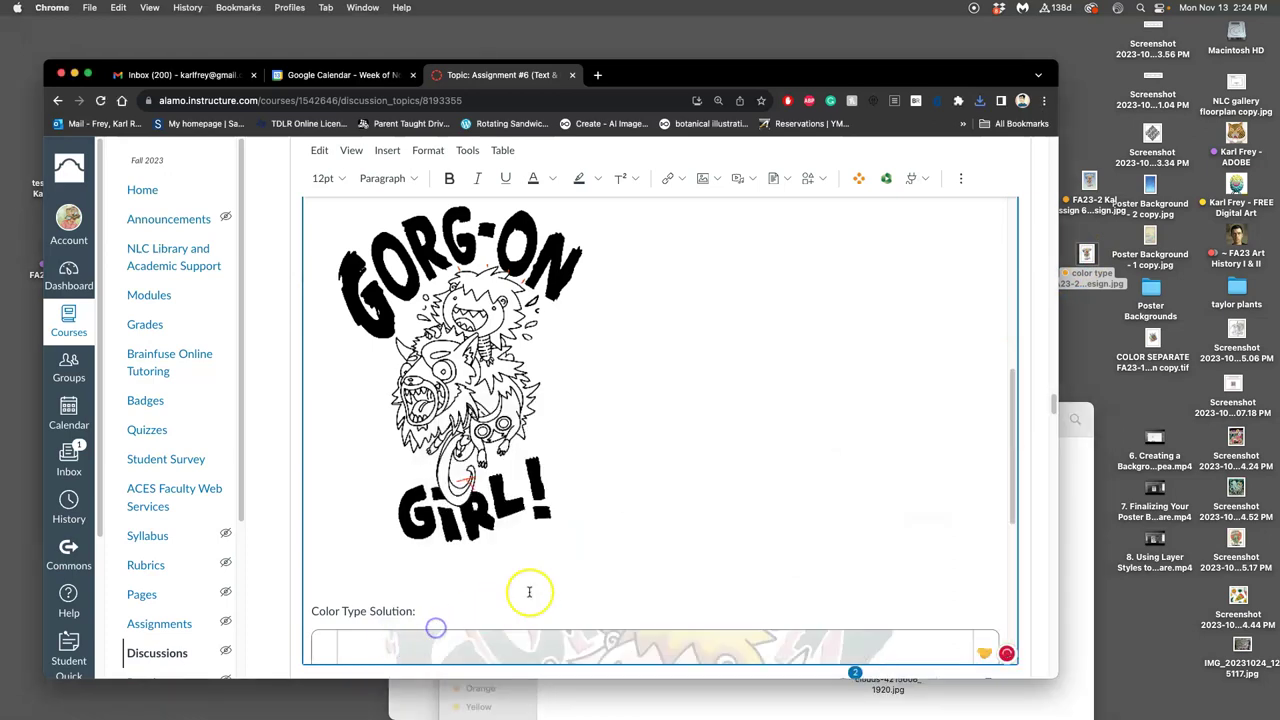
Step: Shrink the inserted color type image to about a third of its width
scroll(541, 583, "down", 5)
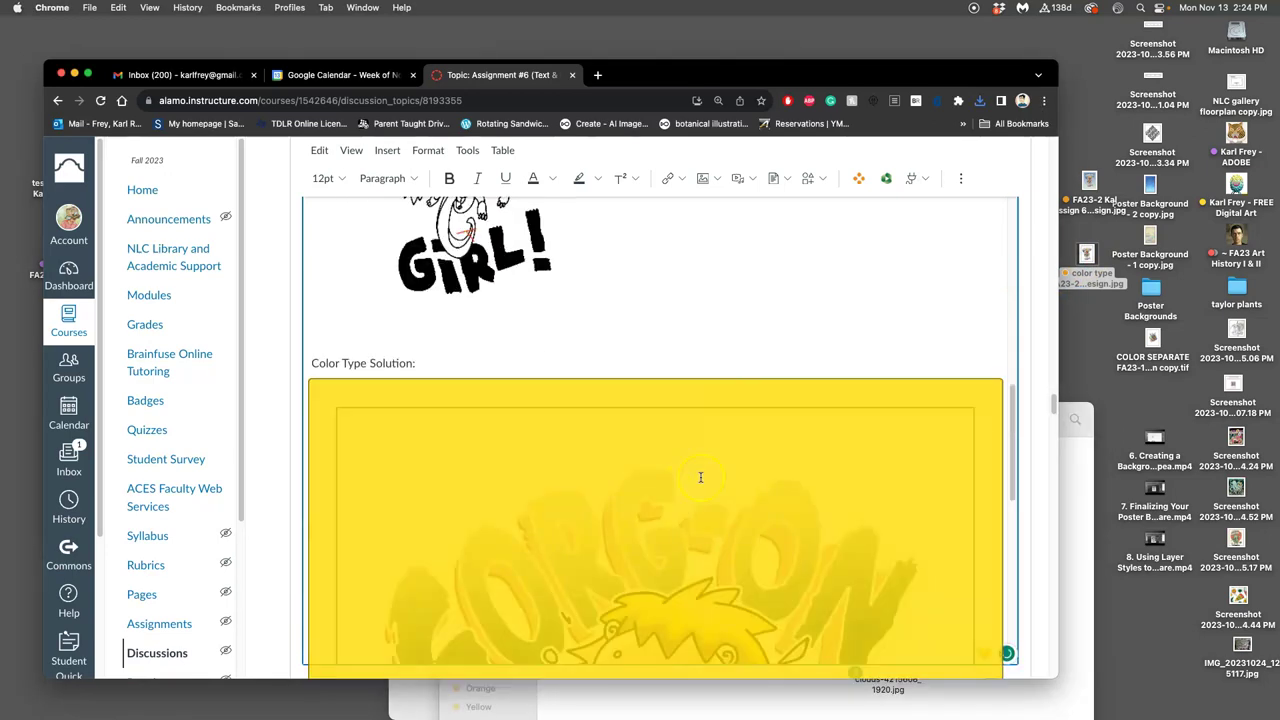
left_click_drag(998, 381, 609, 381)
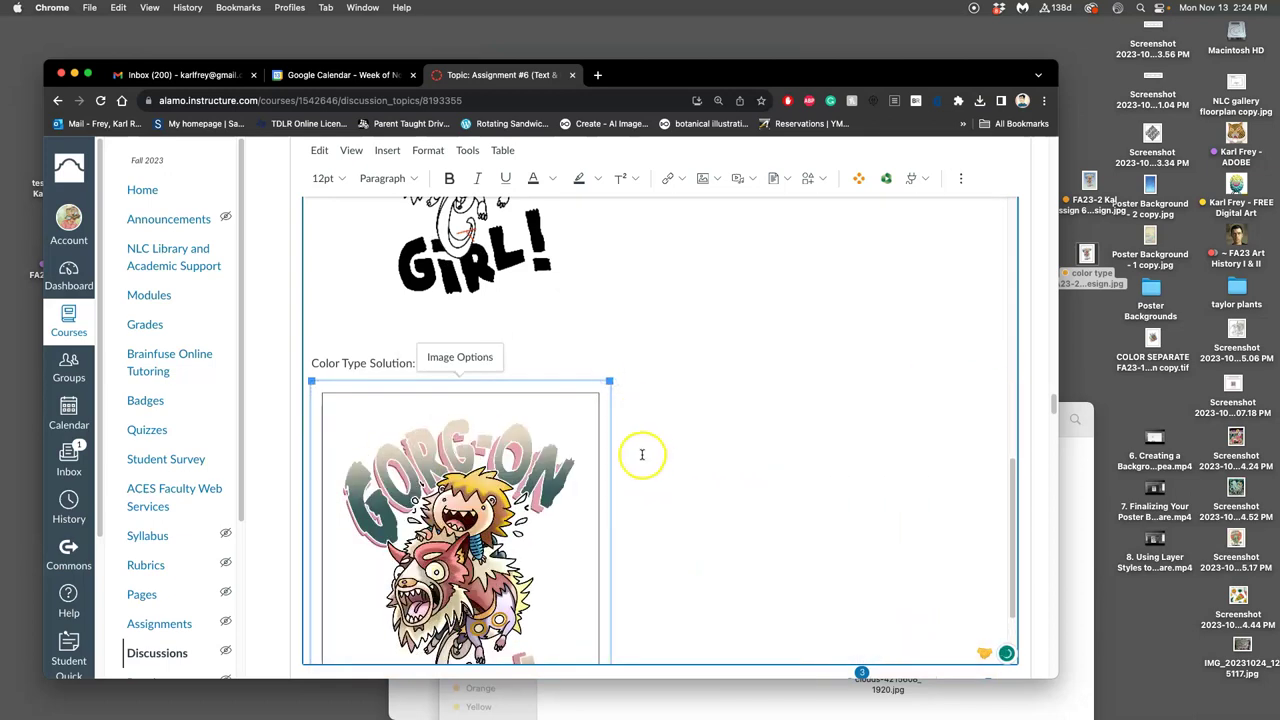
scroll(641, 455, "down", 2)
left_click(628, 570)
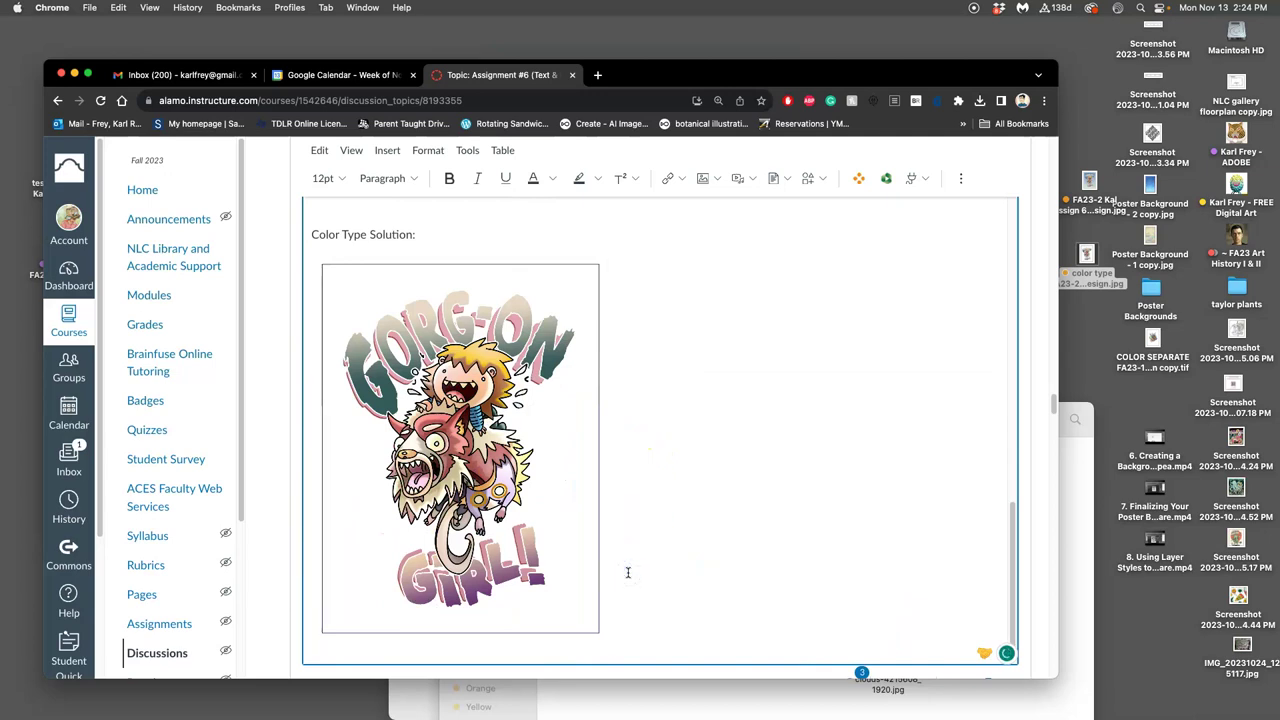
Step: Correct 'Backgroung' to 'Background' in the full poster caption and add a line below it
key("Return")
key("Return")
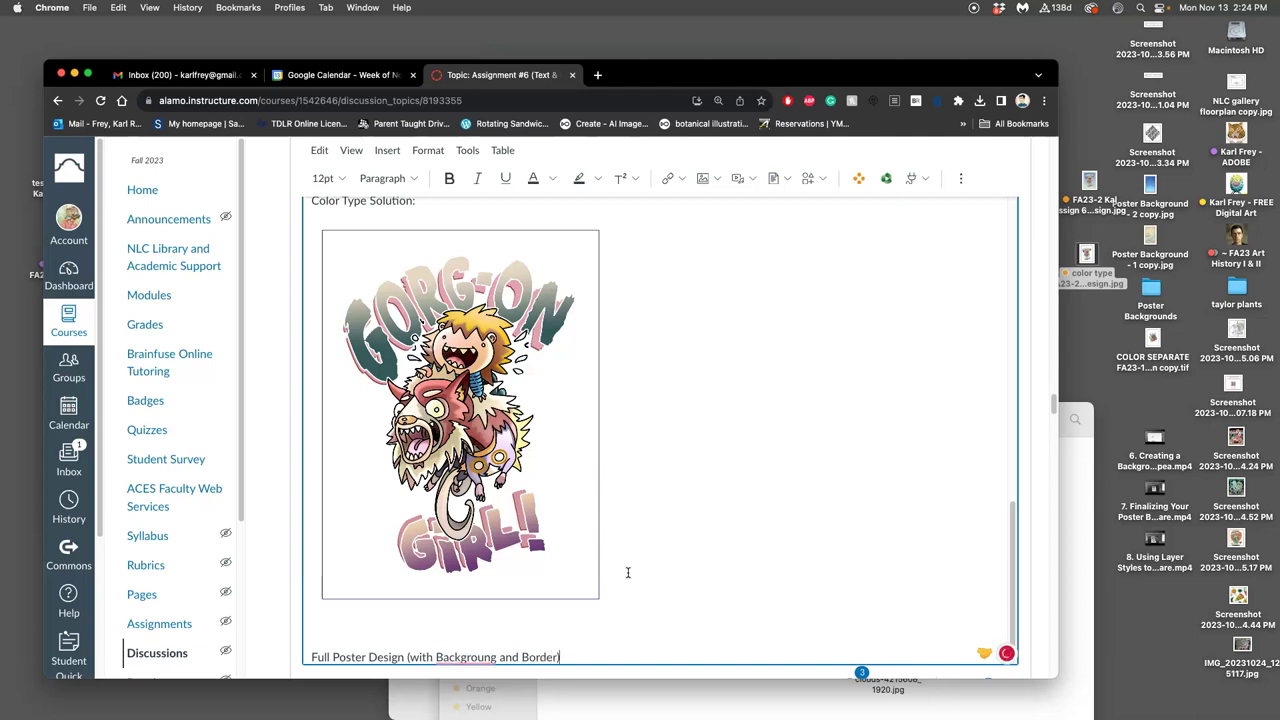
right_click(455, 657)
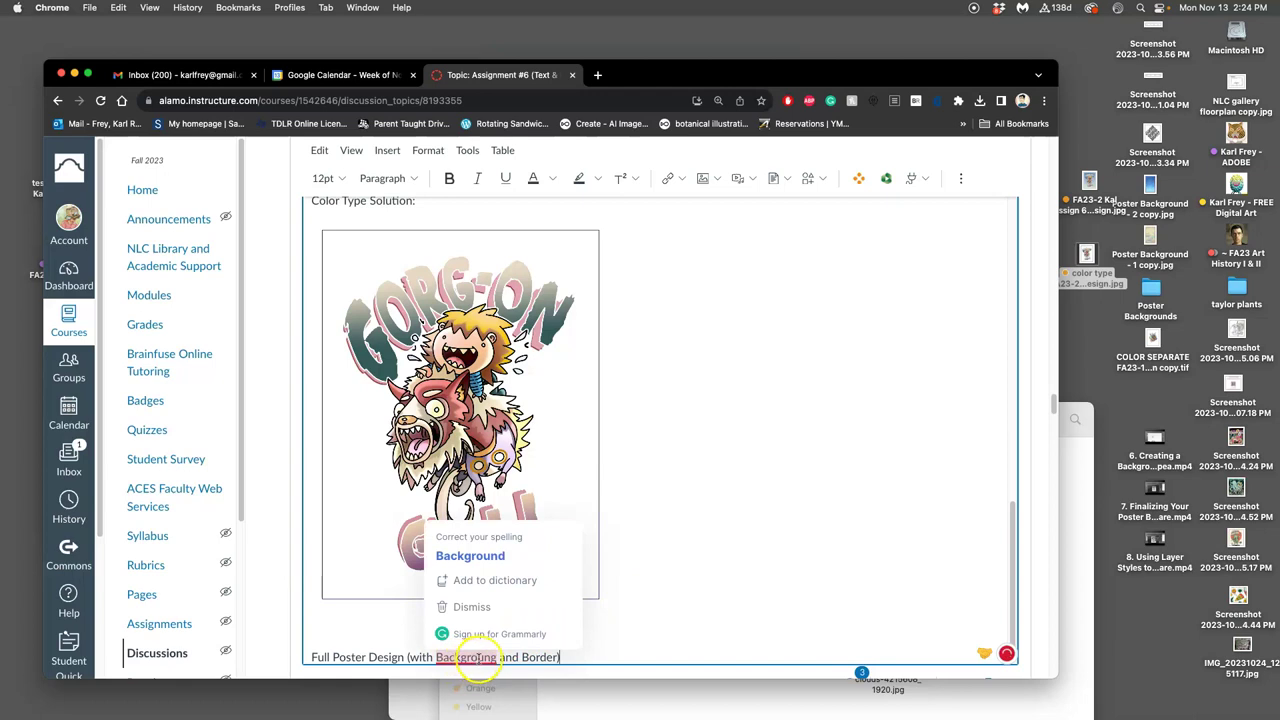
left_click(478, 556)
left_click(561, 656)
key("Return")
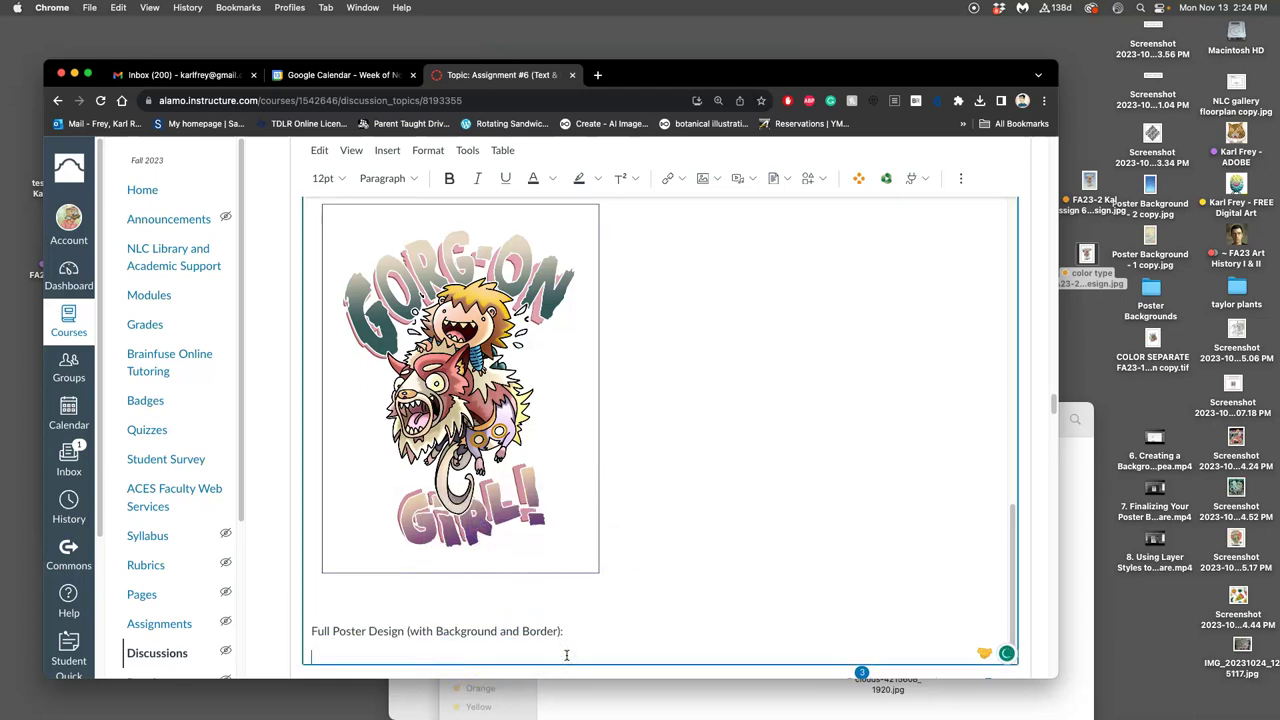
Step: Insert the full poster JPG under the caption and shrink it to about 276 px wide
left_click_drag(1089, 190, 378, 651)
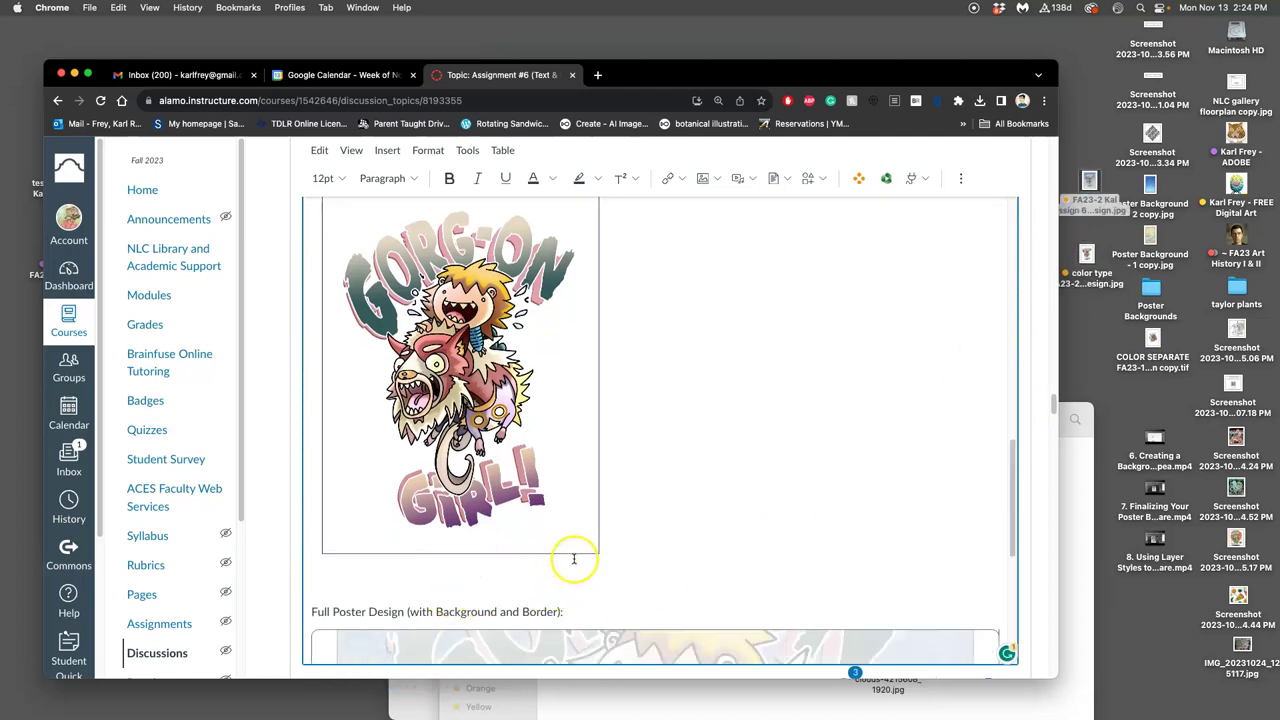
scroll(574, 559, "down", 2)
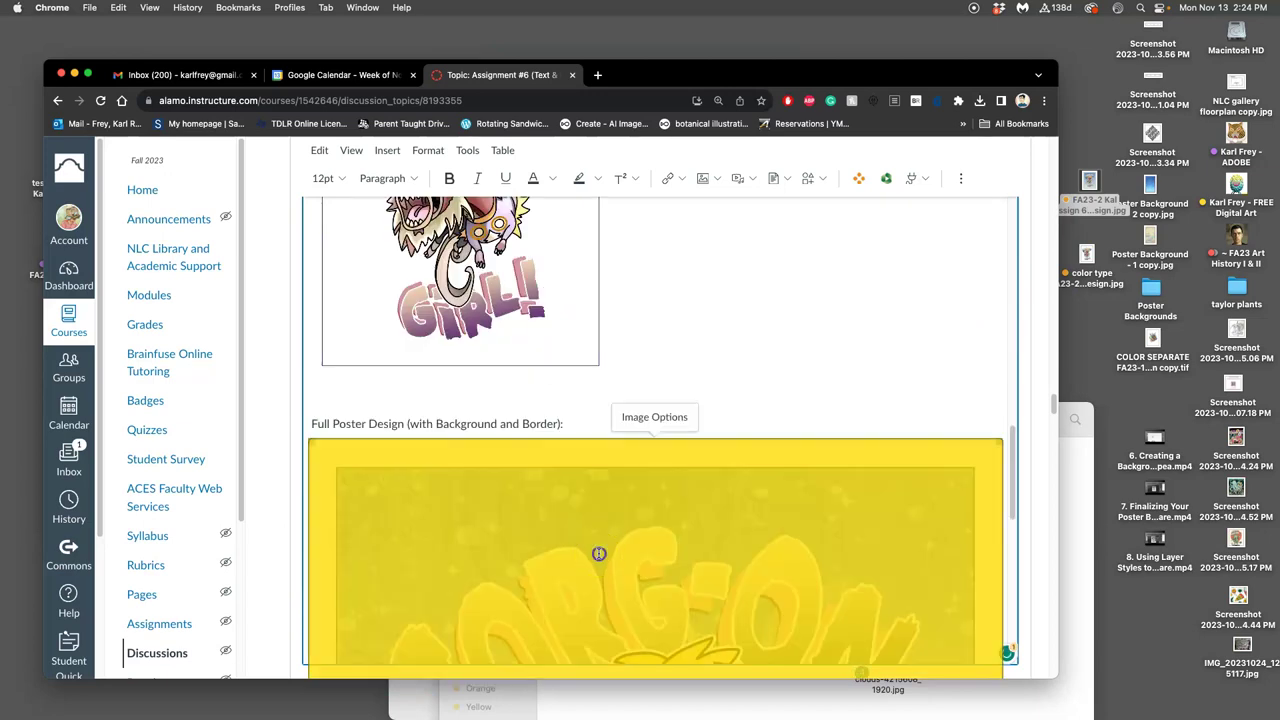
left_click(982, 451)
left_click_drag(998, 441, 638, 480)
left_click(735, 515)
scroll(740, 525, "down", 1)
scroll(740, 525, "down", 3)
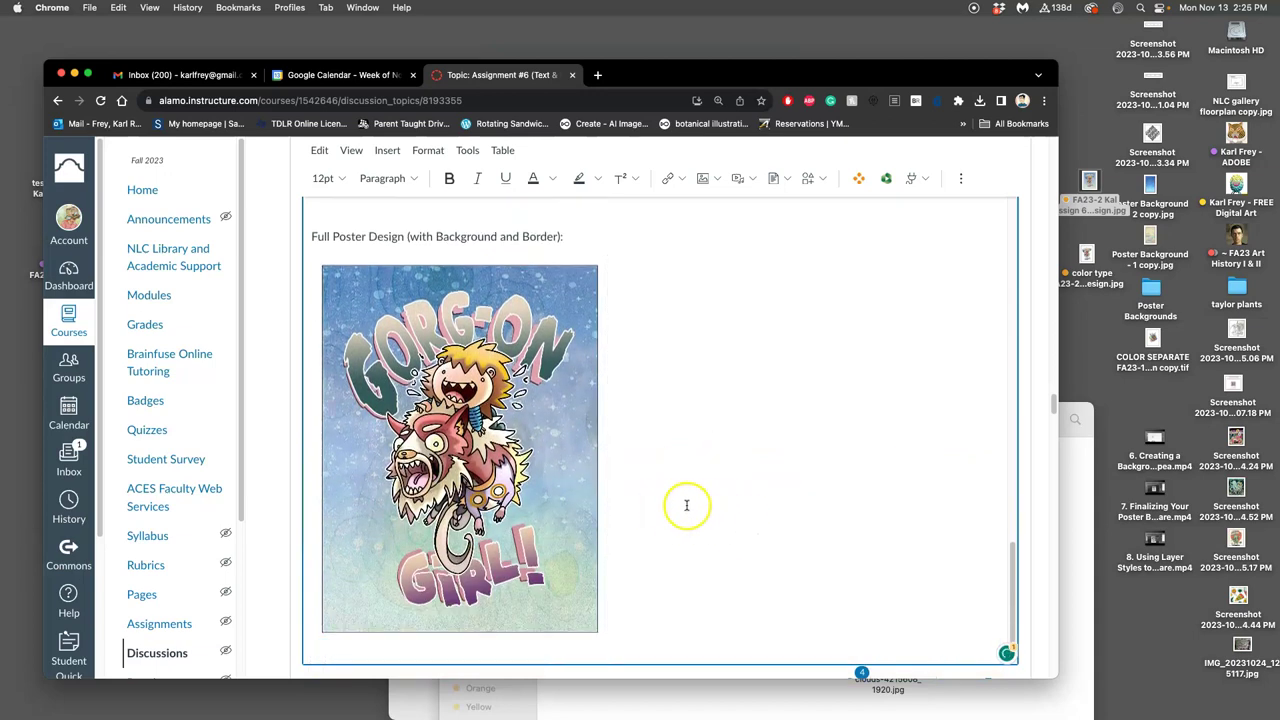
scroll(665, 496, "up", 1)
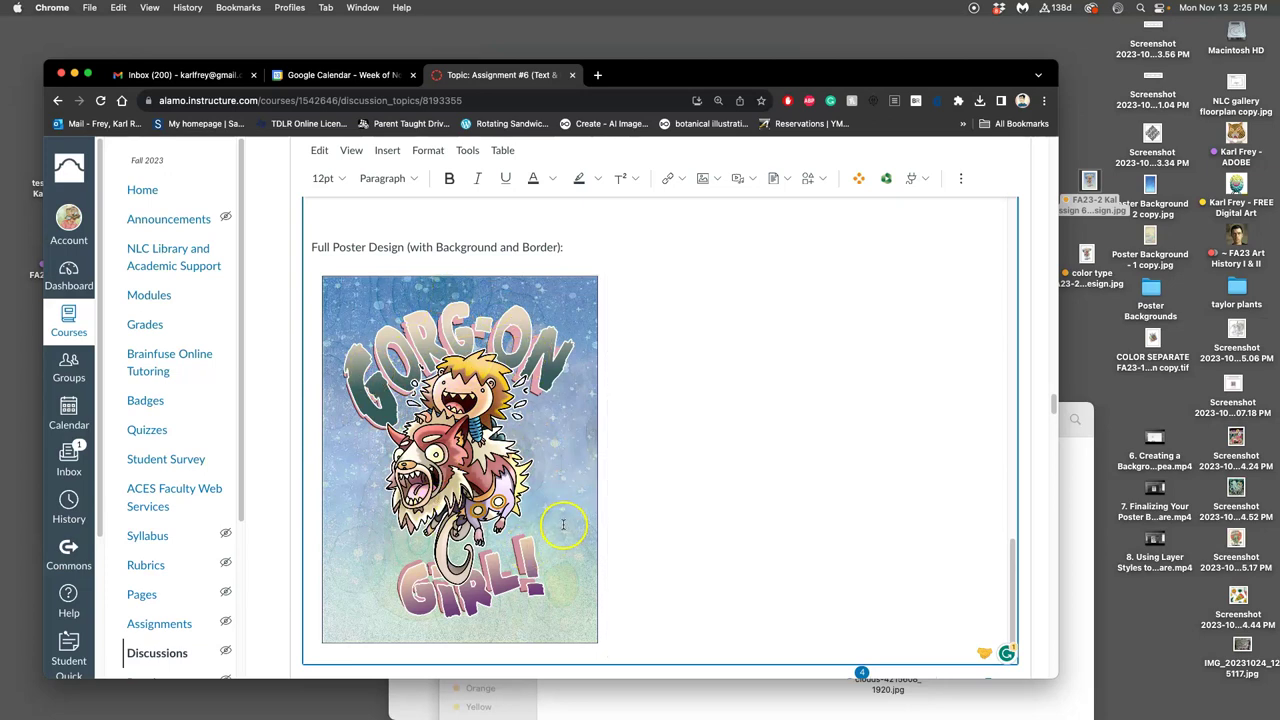
scroll(620, 580, "down", 10)
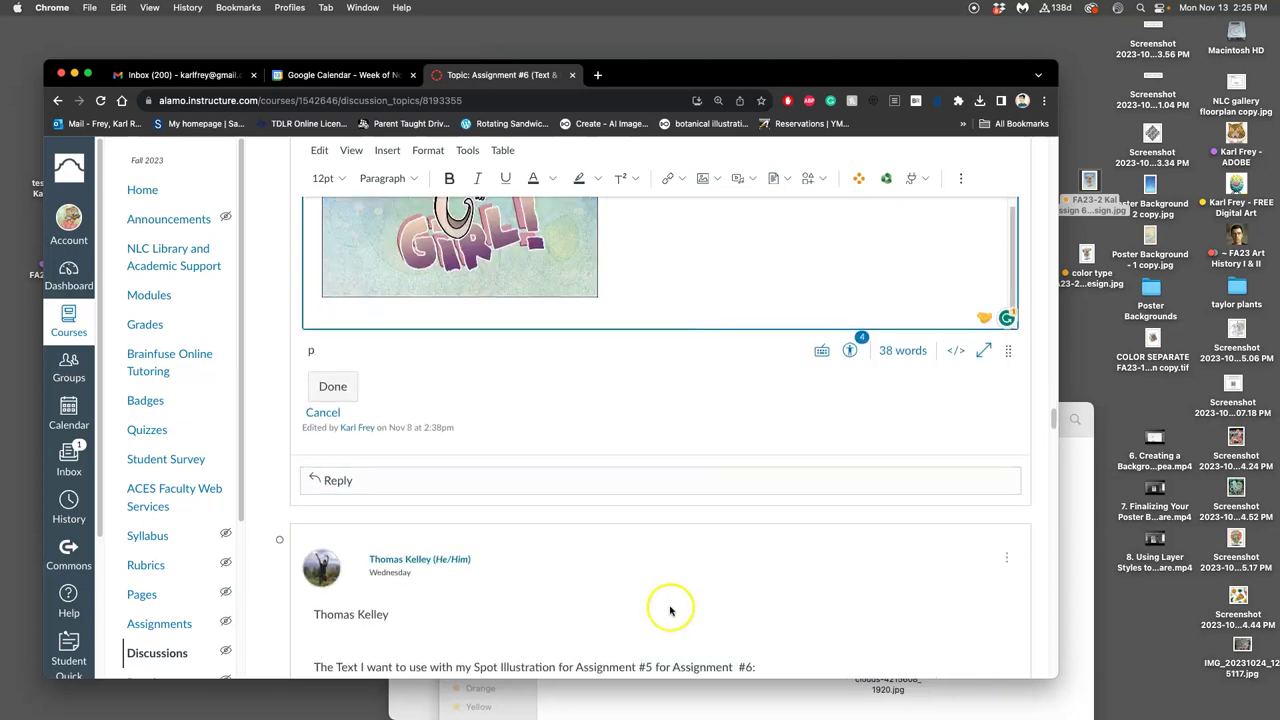
Step: Save the edited reply, Google 'photoshop' in a new tab, then bring up Canvas's Home link options
left_click(333, 386)
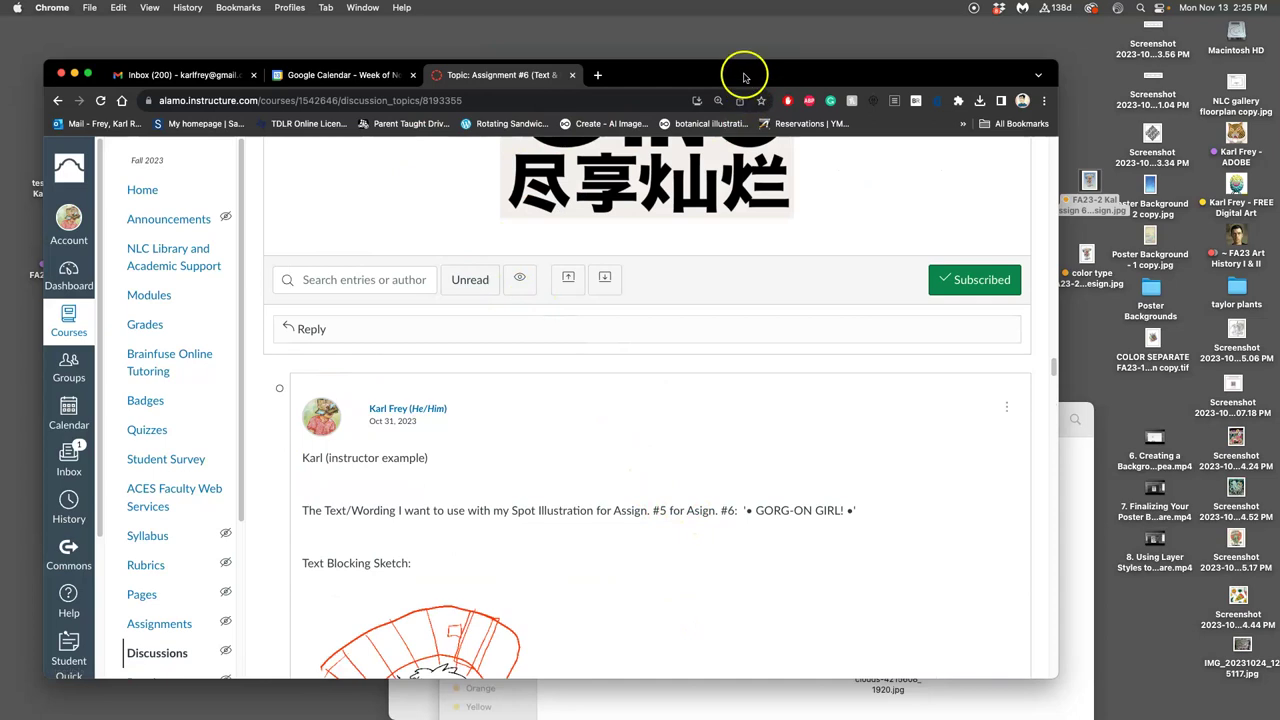
left_click_drag(743, 66, 705, 93)
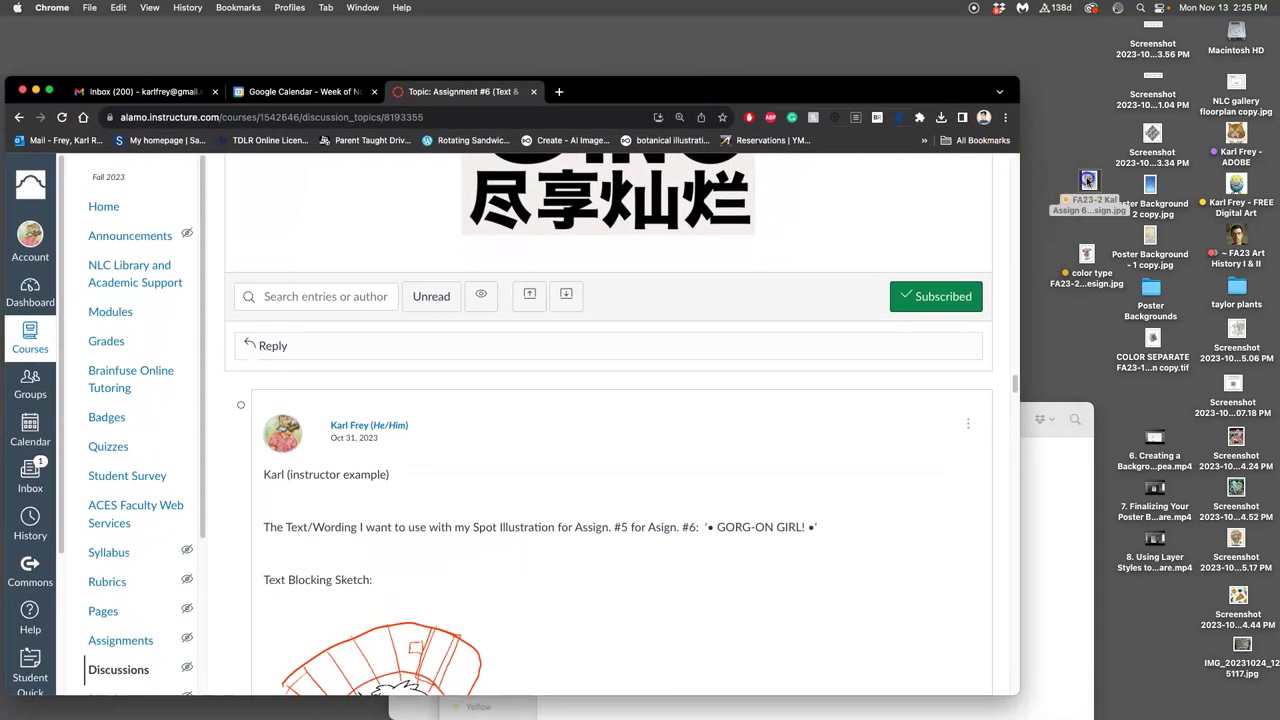
left_click(561, 93)
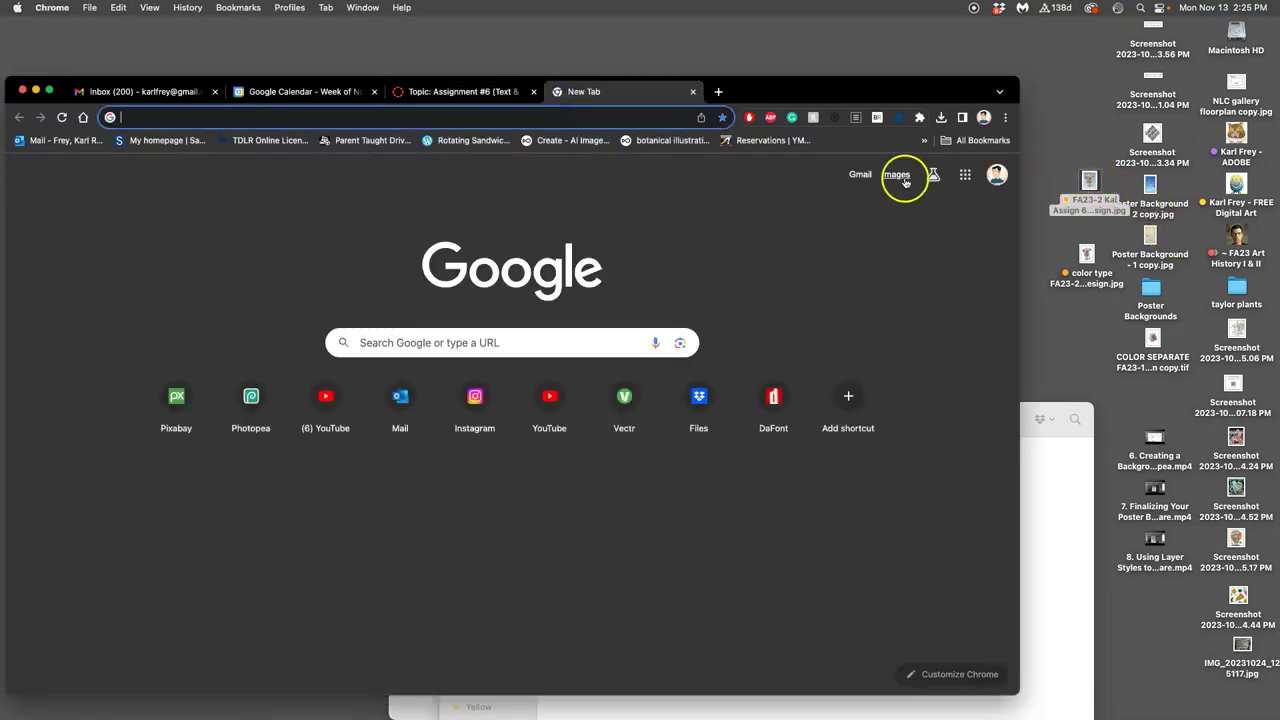
left_click(552, 118)
type("photp")
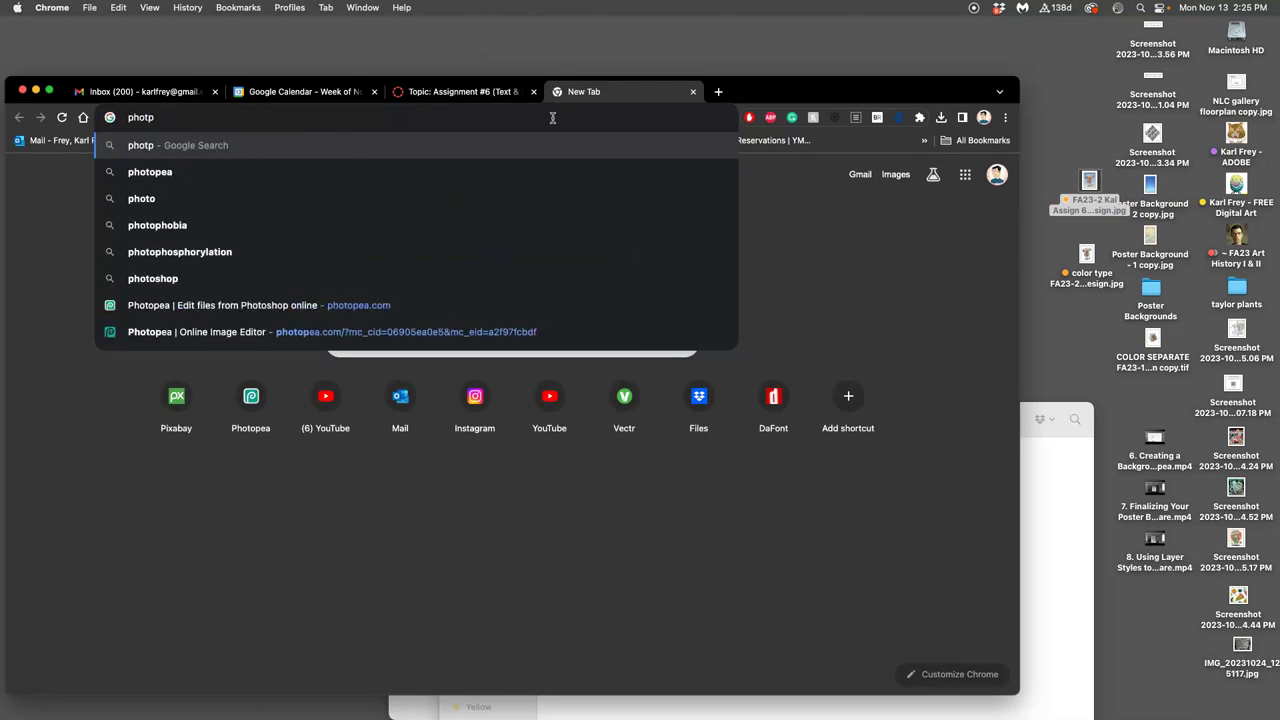
key("BackSpace")
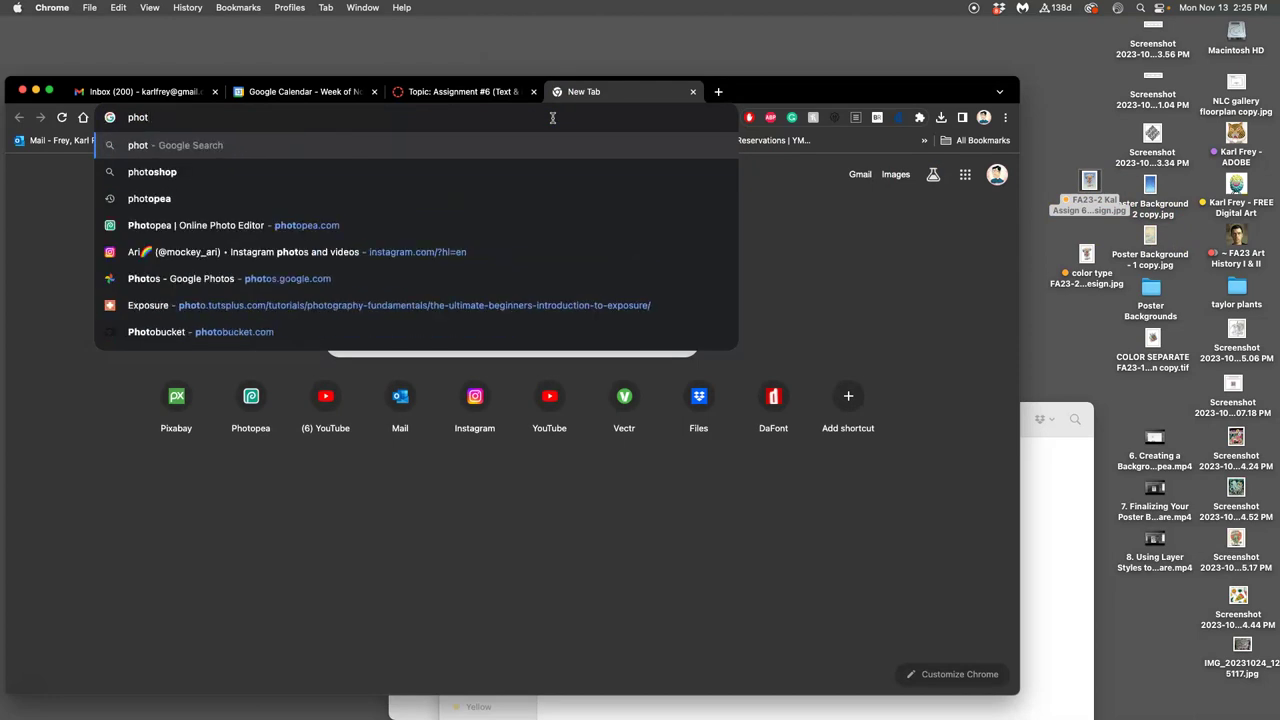
type("oshop")
key("Return")
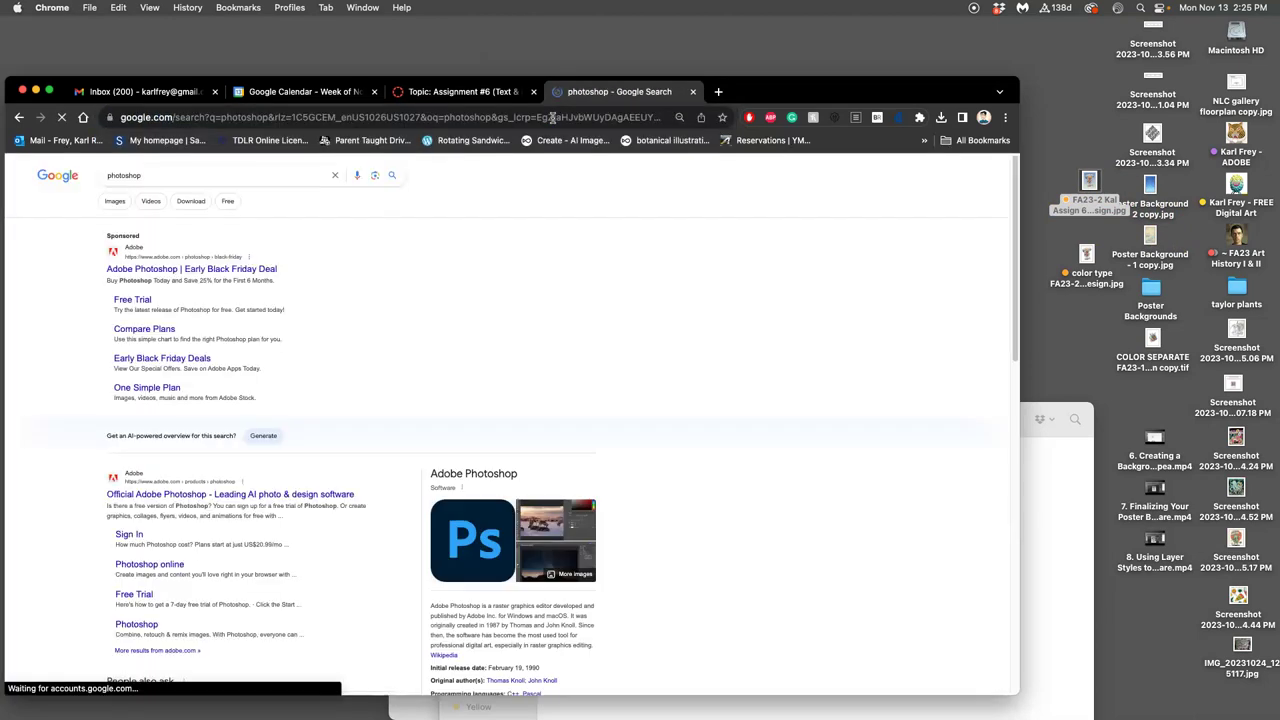
left_click(477, 89)
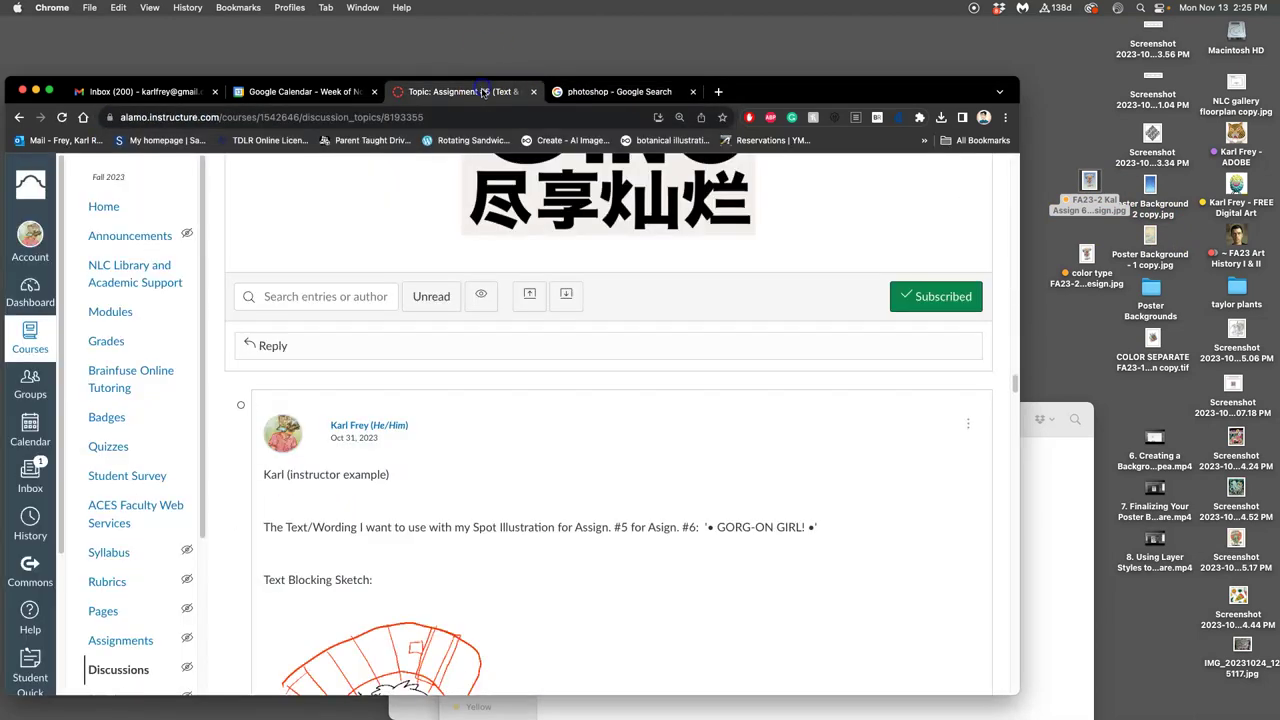
right_click(110, 217)
Step: Open the course Home page in a new tab and go to Assignment Sheets
left_click(131, 211)
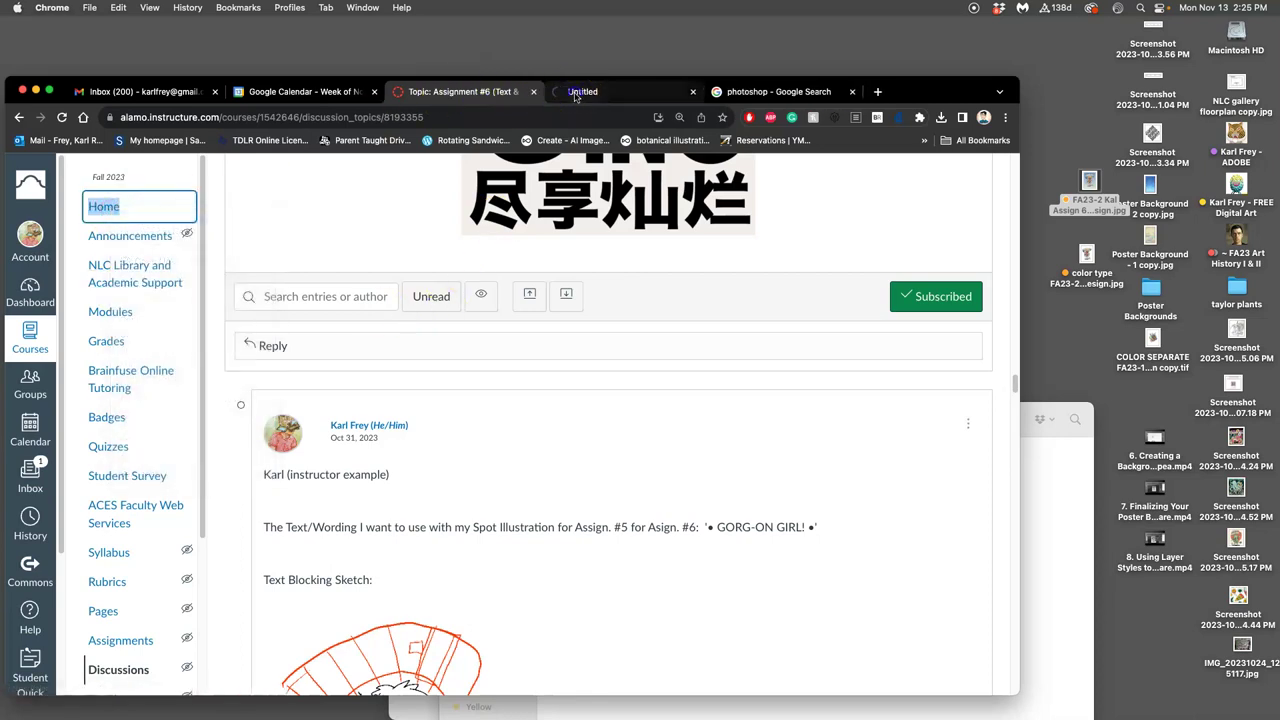
left_click(578, 92)
scroll(586, 371, "down", 5)
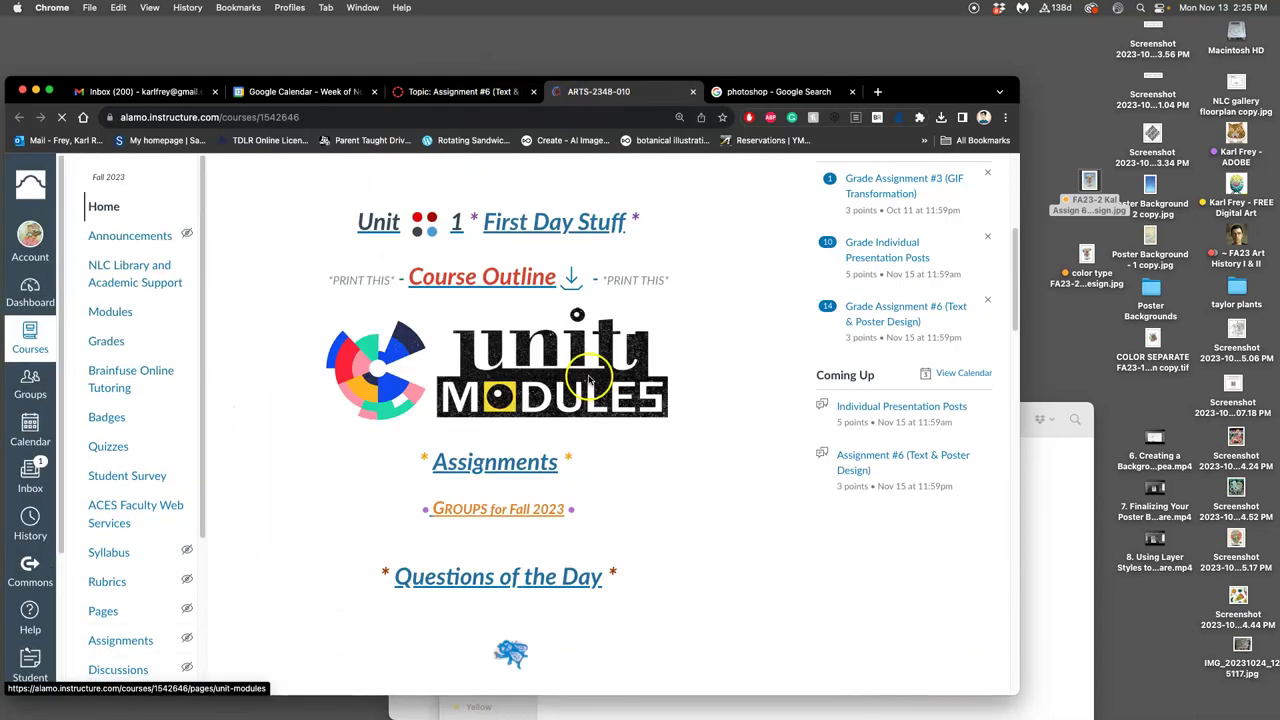
left_click(490, 461)
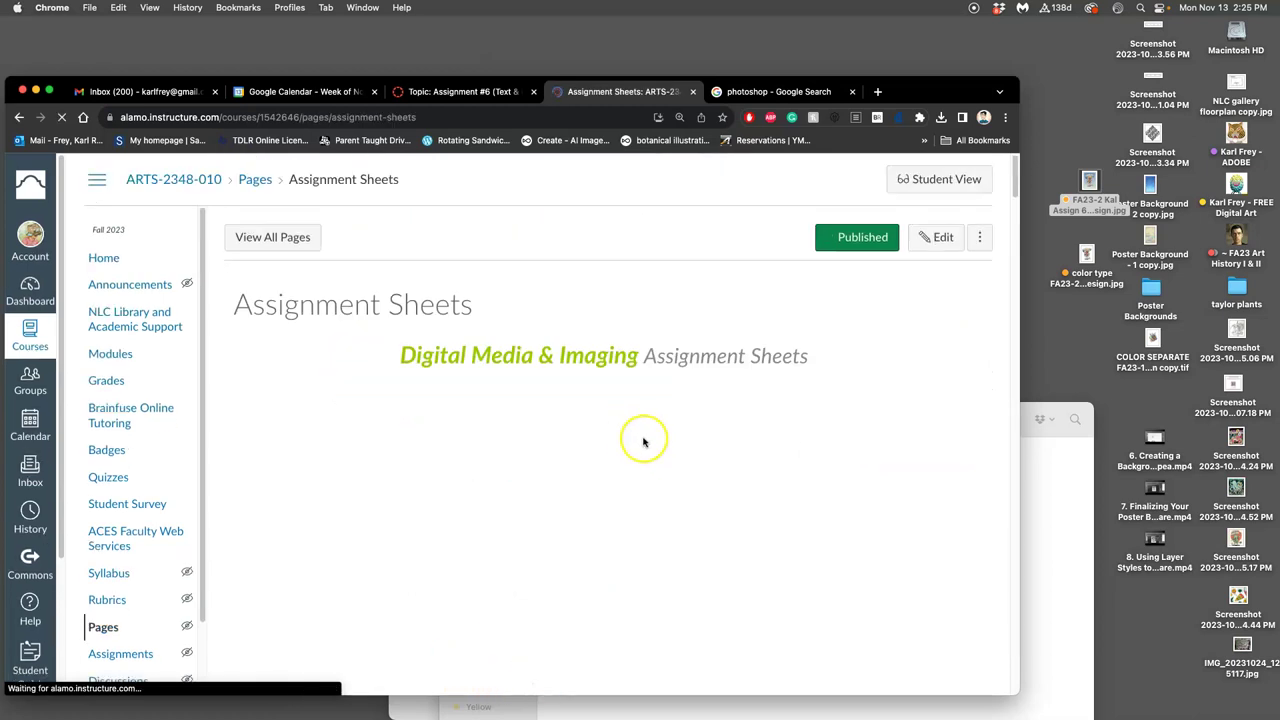
Step: Open the Digital 'Key Art' Design article under Assignment #6 in a new tab
scroll(635, 436, "down", 2)
scroll(631, 434, "down", 15)
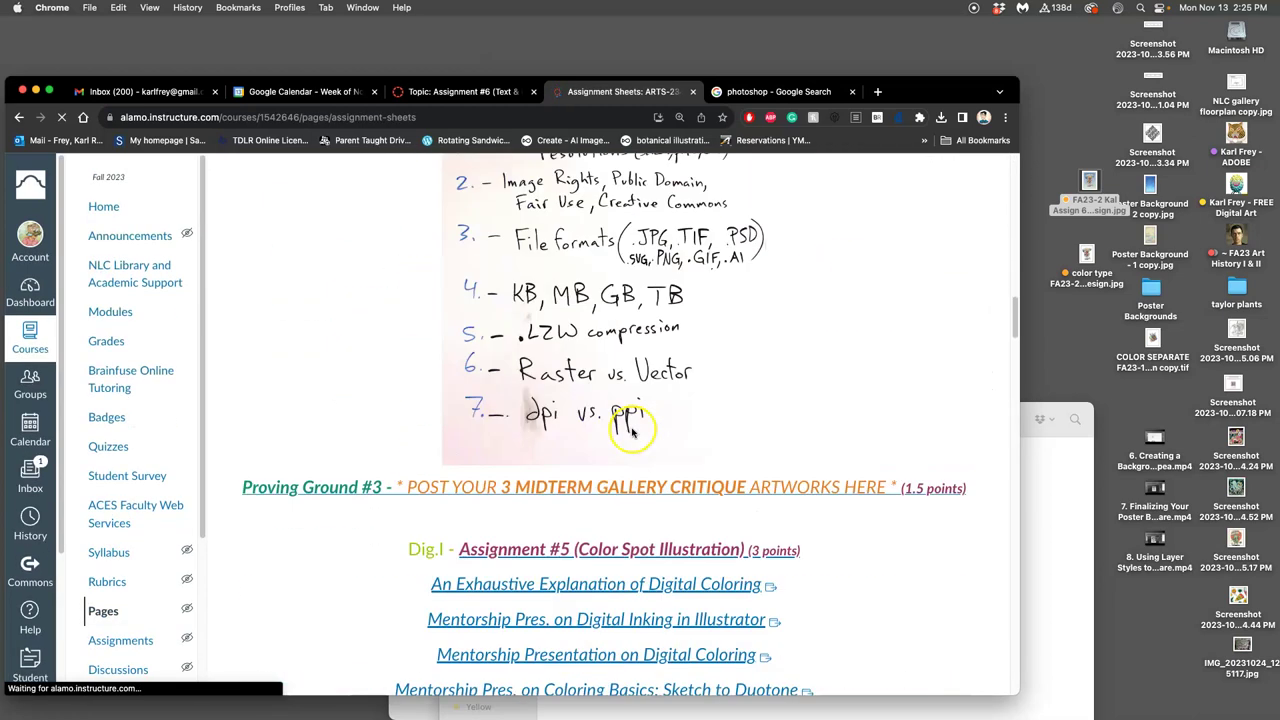
scroll(632, 430, "down", 10)
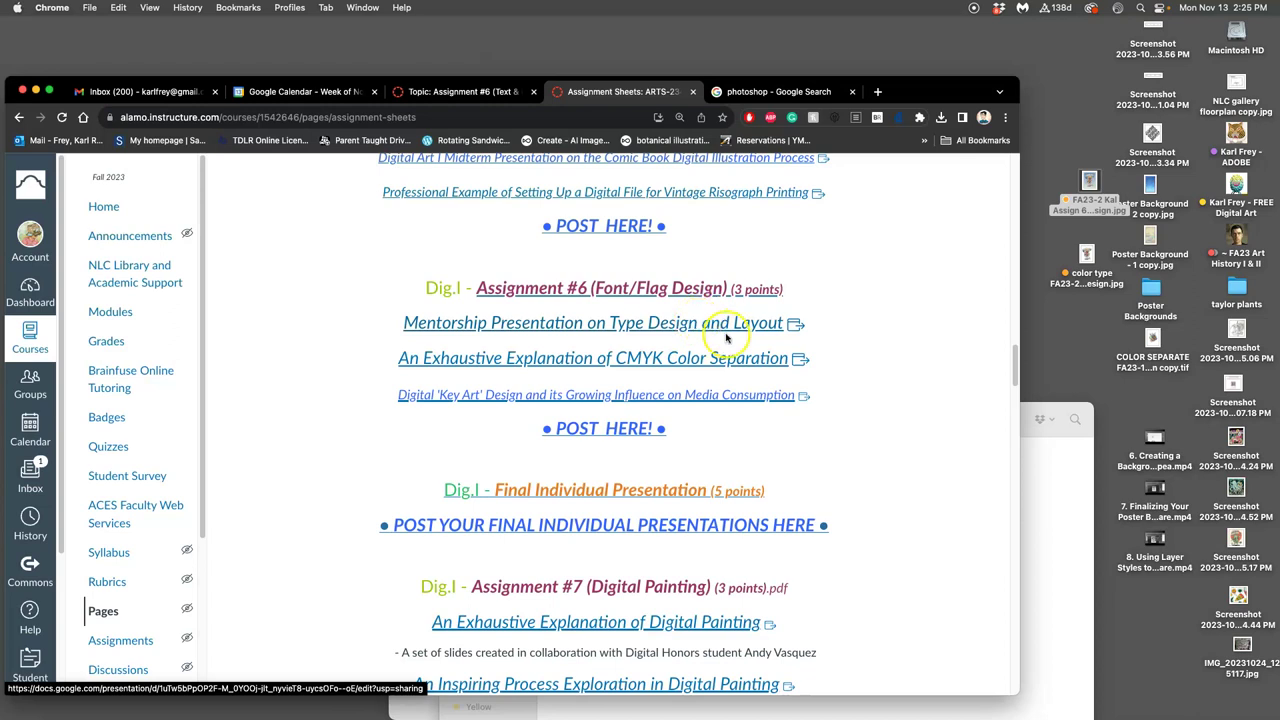
right_click(562, 397)
left_click(652, 400)
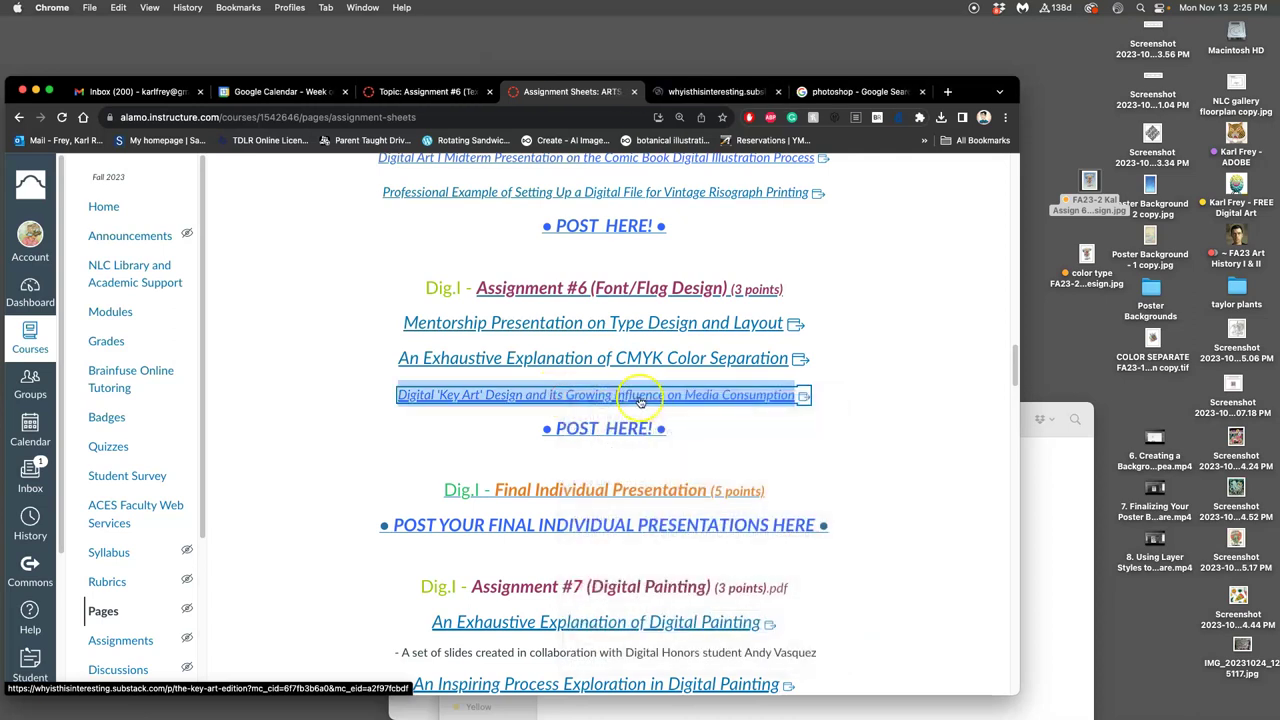
left_click(714, 91)
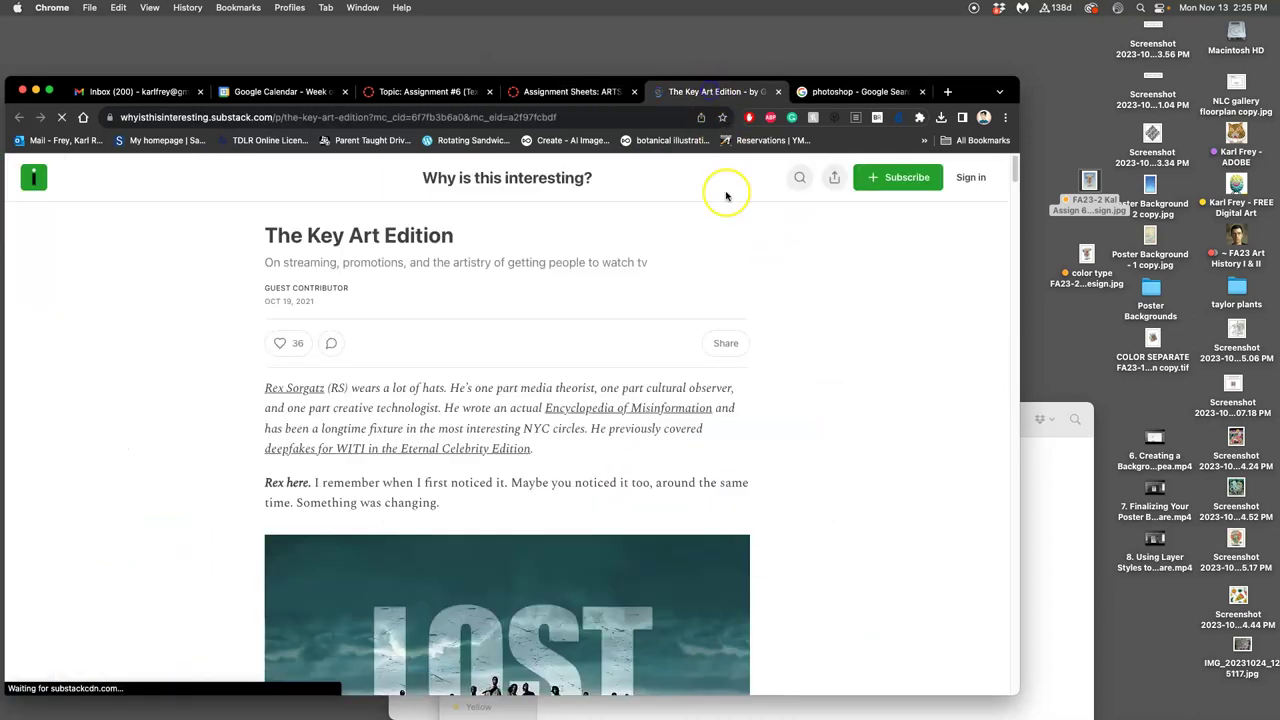
scroll(609, 408, "down", 6)
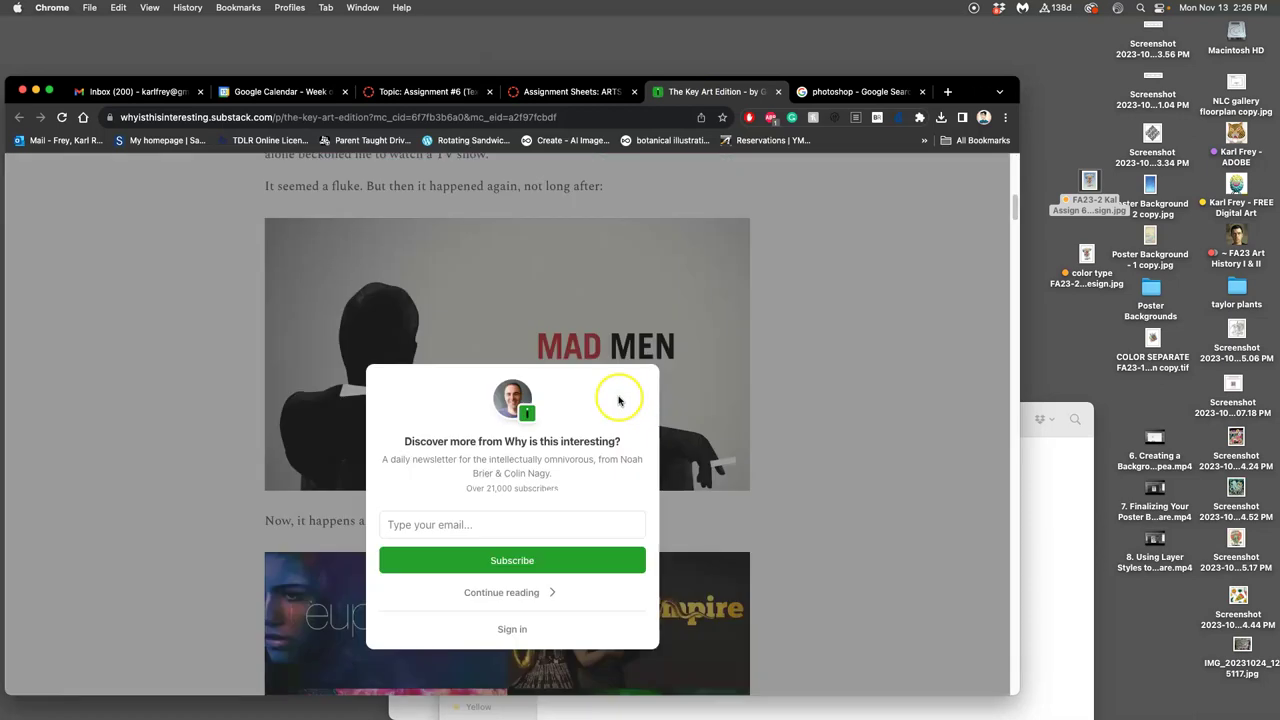
scroll(618, 400, "down", 10)
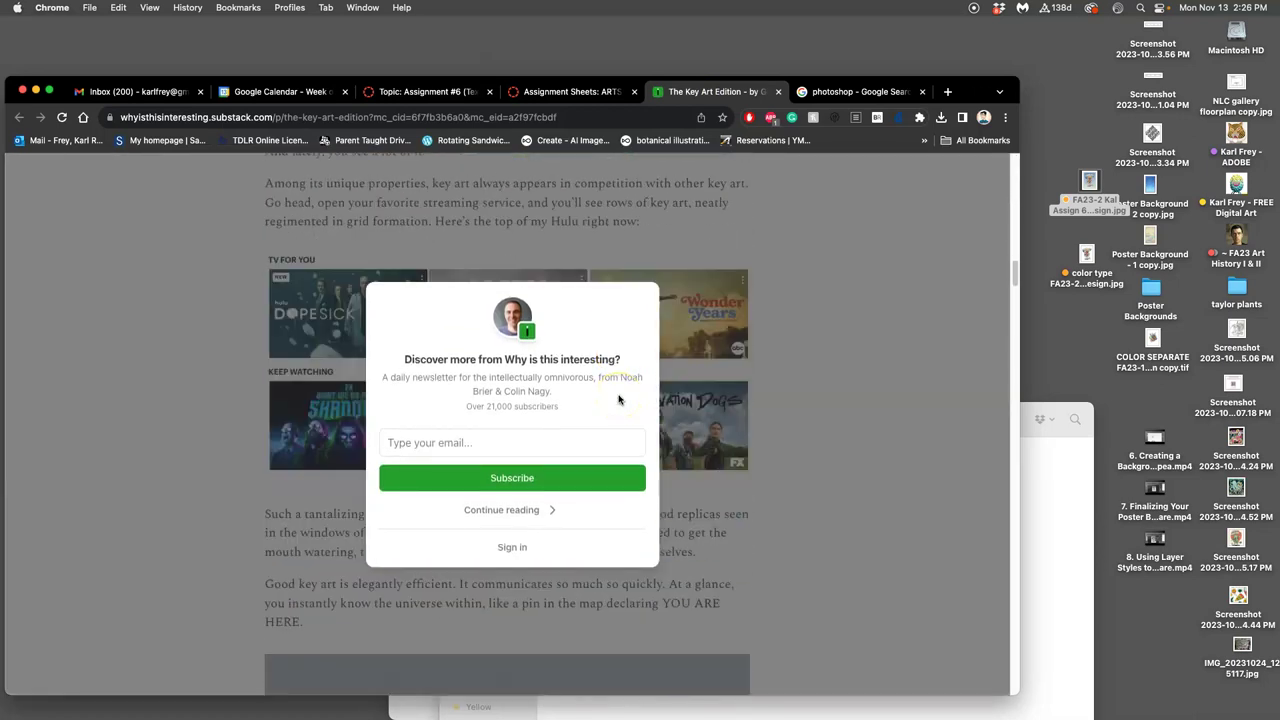
left_click(750, 385)
scroll(752, 385, "up", 6)
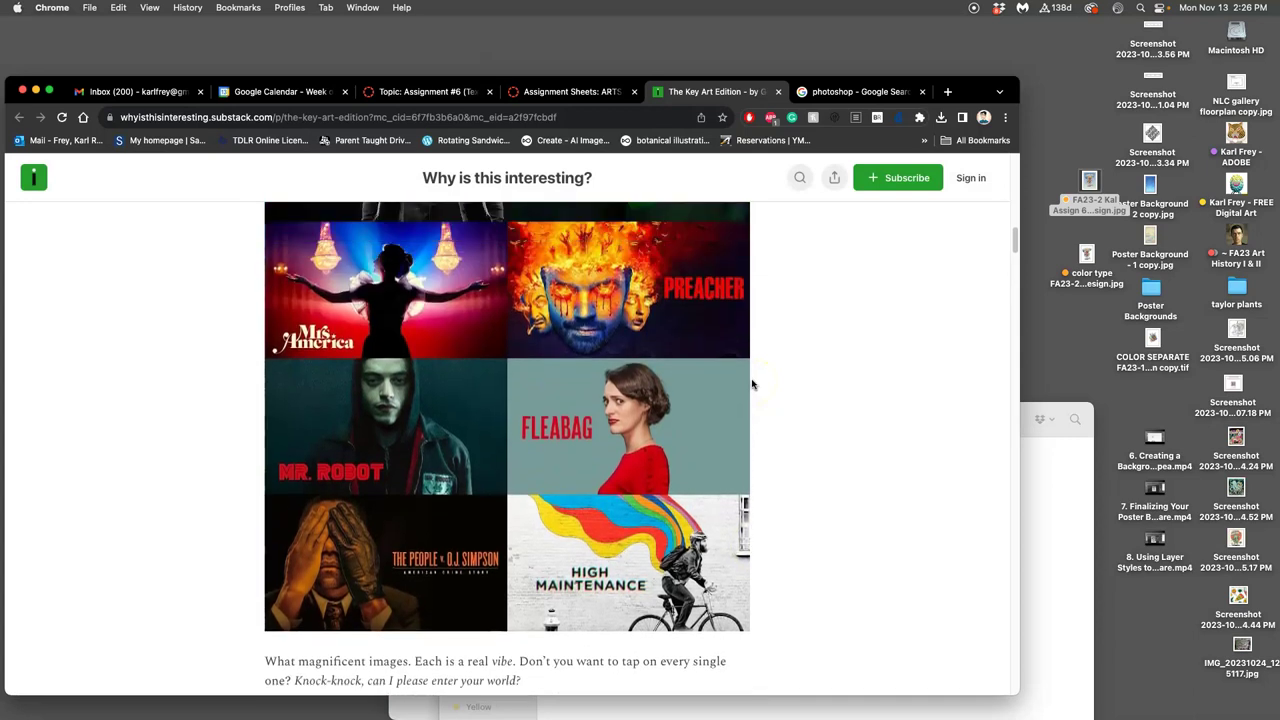
scroll(738, 374, "down", 10)
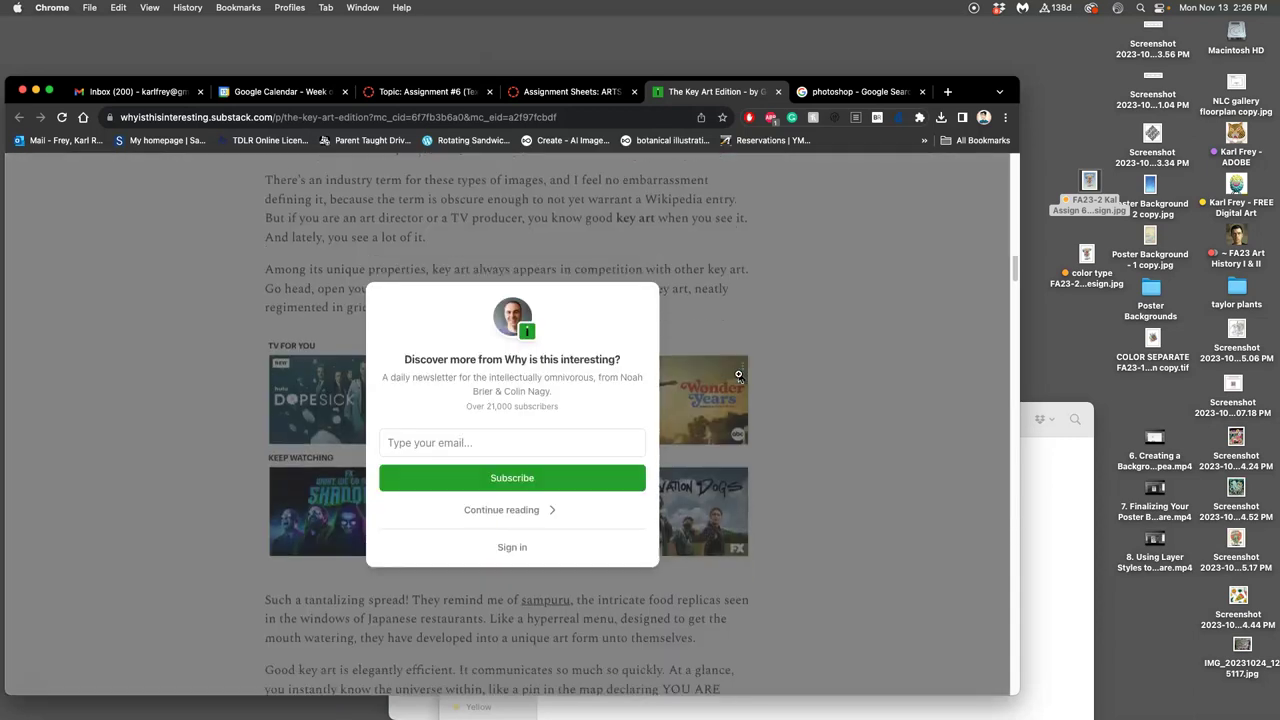
scroll(738, 375, "down", 5)
left_click(738, 376)
scroll(738, 376, "up", 8)
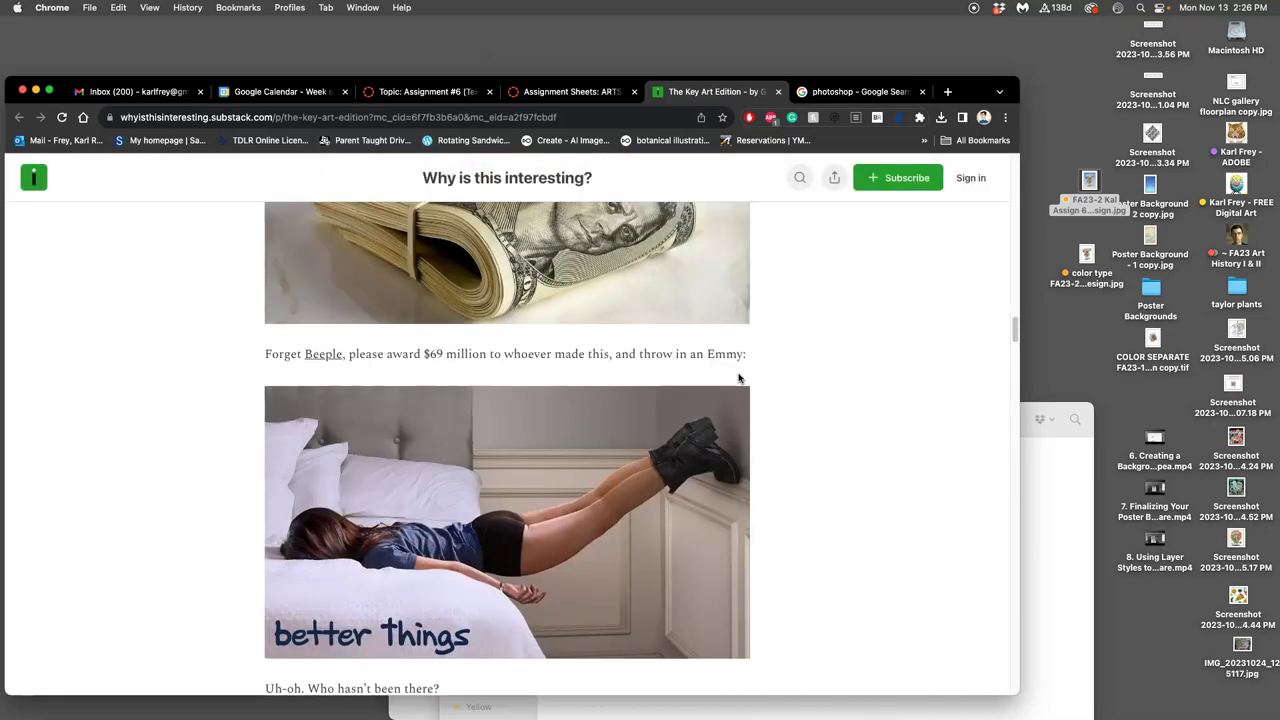
scroll(738, 376, "up", 3)
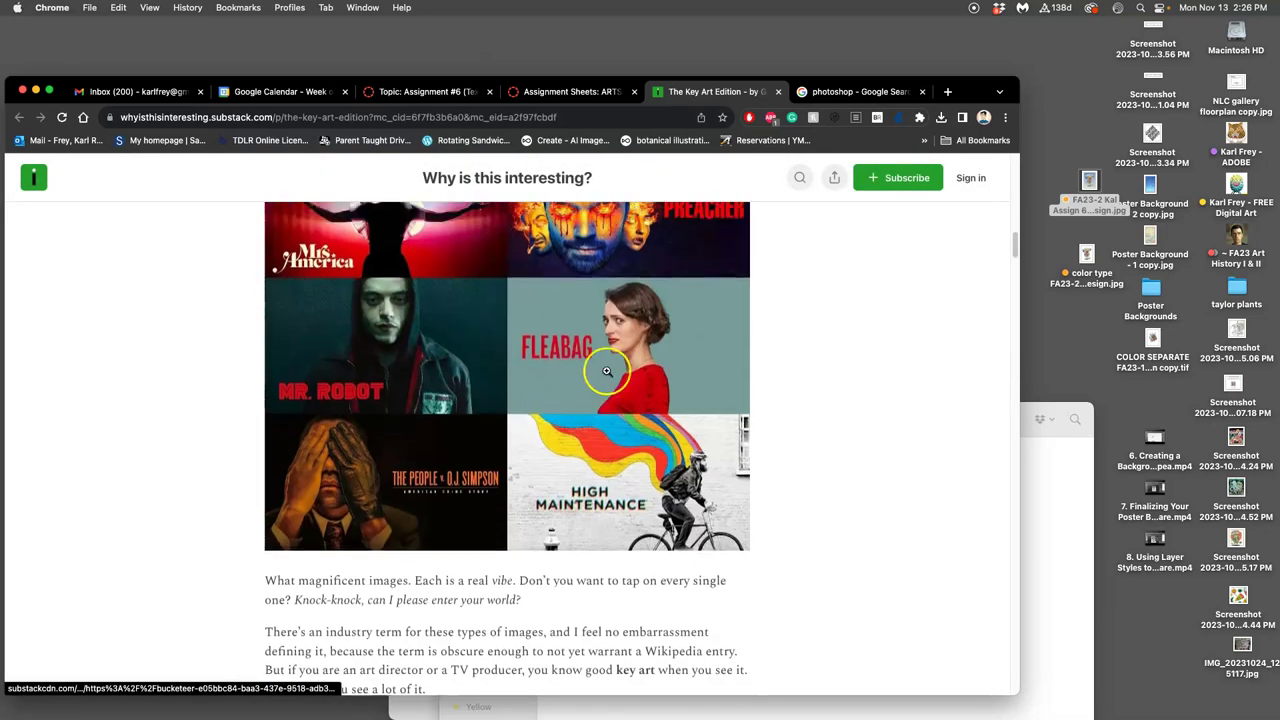
scroll(524, 347, "up", 10)
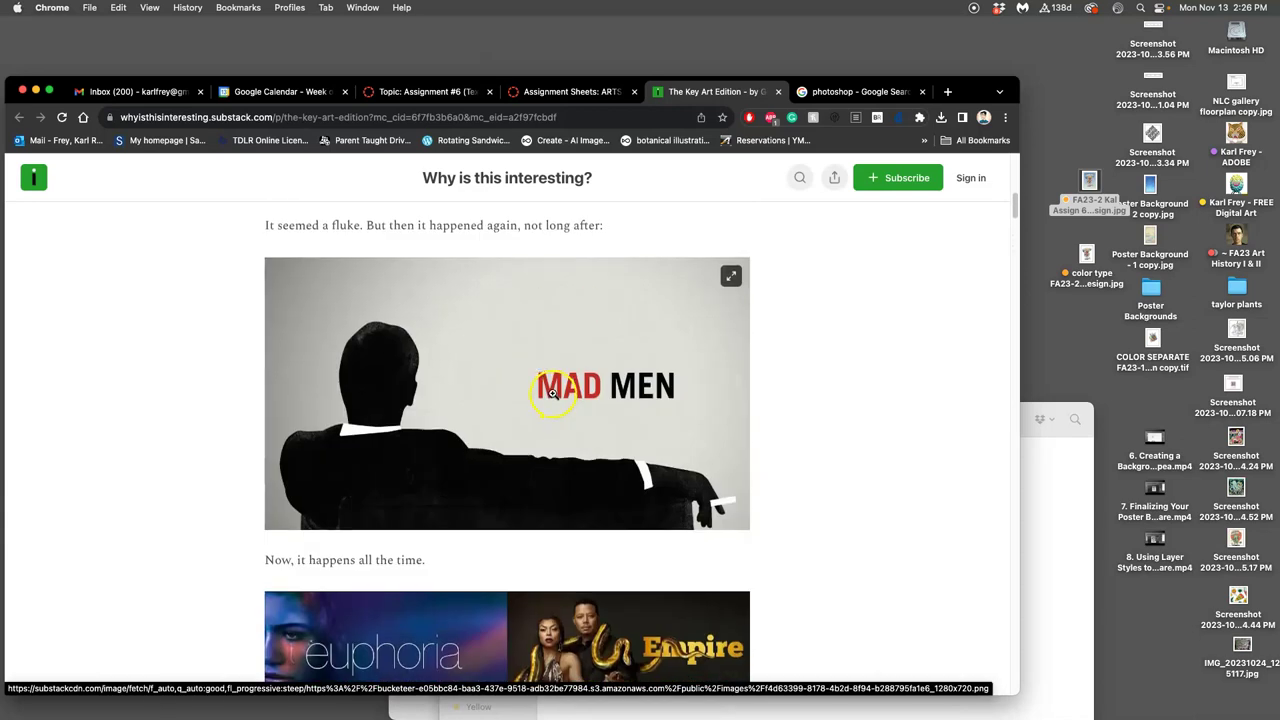
scroll(554, 391, "up", 5)
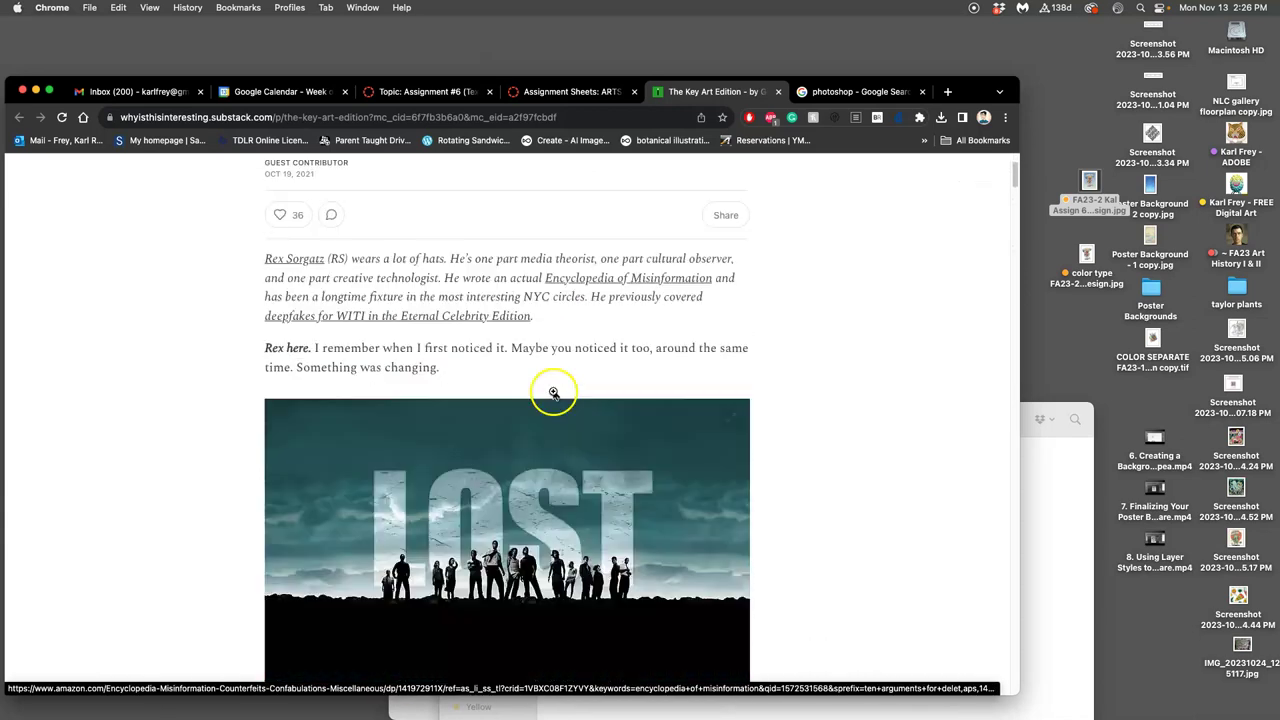